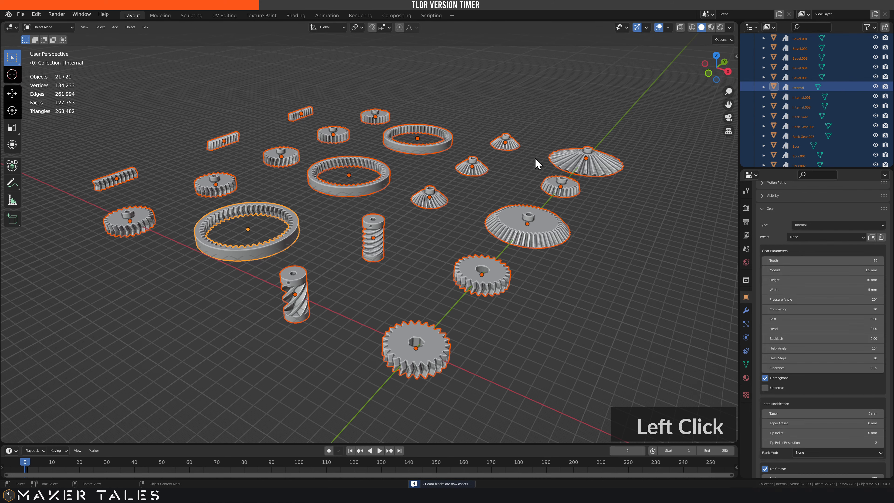
Split the 3D viewport, turn the new area into an Asset Browser, and set its source to User Library.
left_click_drag(2, 25, 270, 51)
left_click(154, 122)
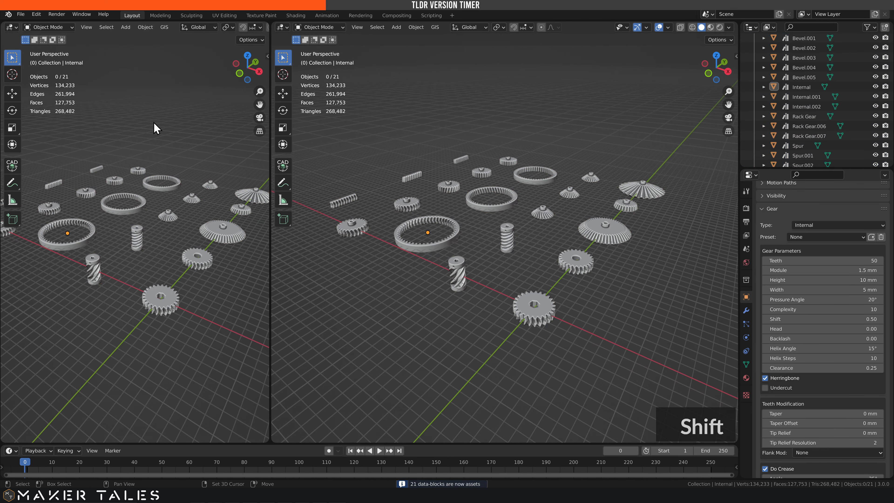
key("shift+F1")
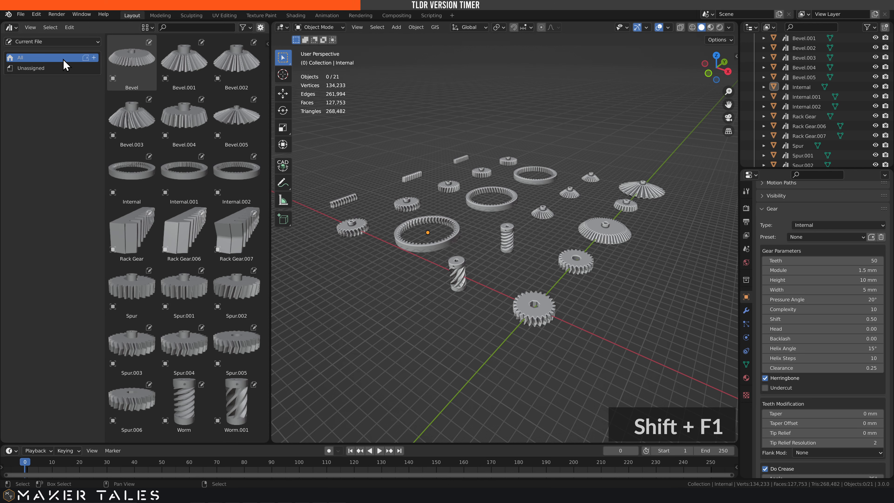
left_click(46, 42)
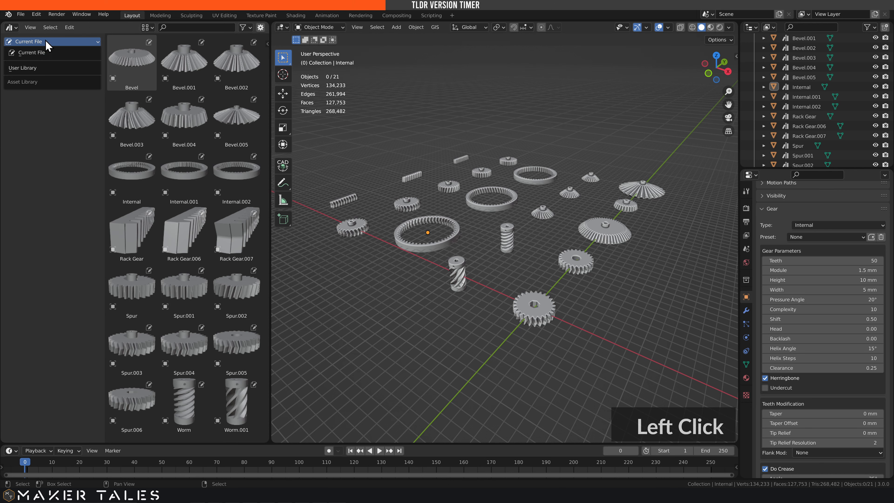
left_click(36, 68)
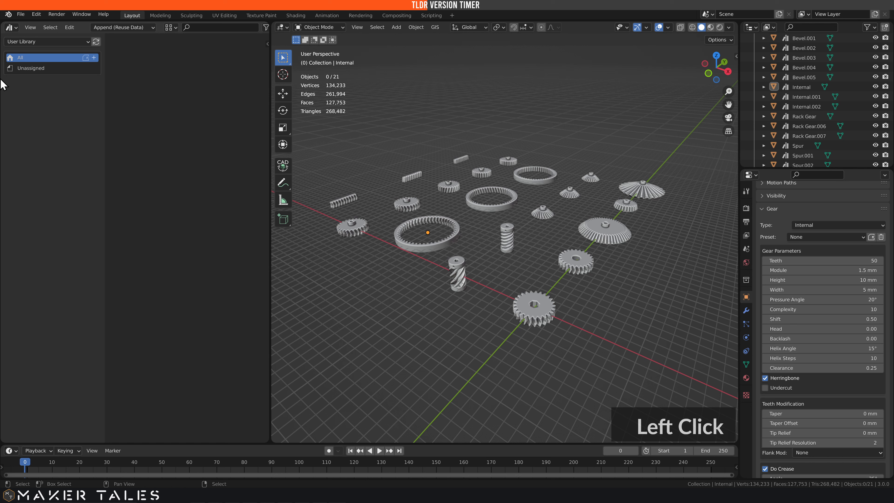
Save the gear scene as Gears.blend in the Assets folder under Documents\Blender.
left_click(21, 14)
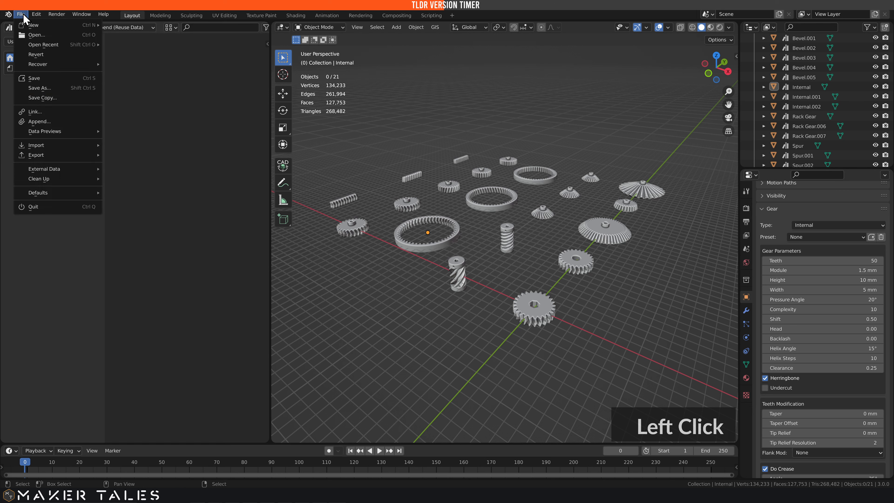
left_click(44, 89)
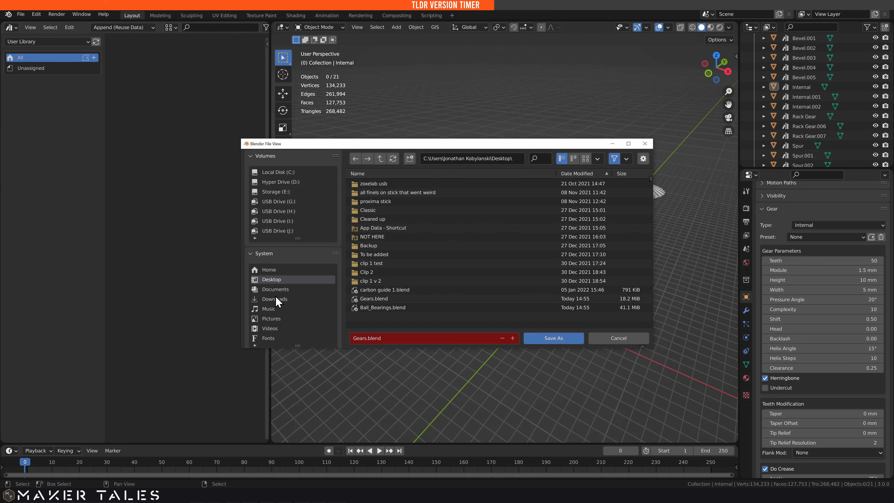
left_click(272, 289)
double_click(368, 301)
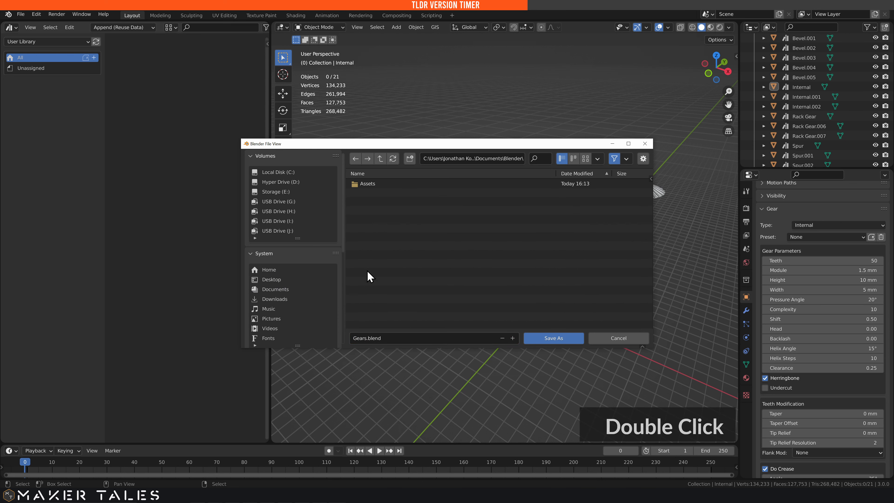
double_click(371, 183)
left_click(539, 338)
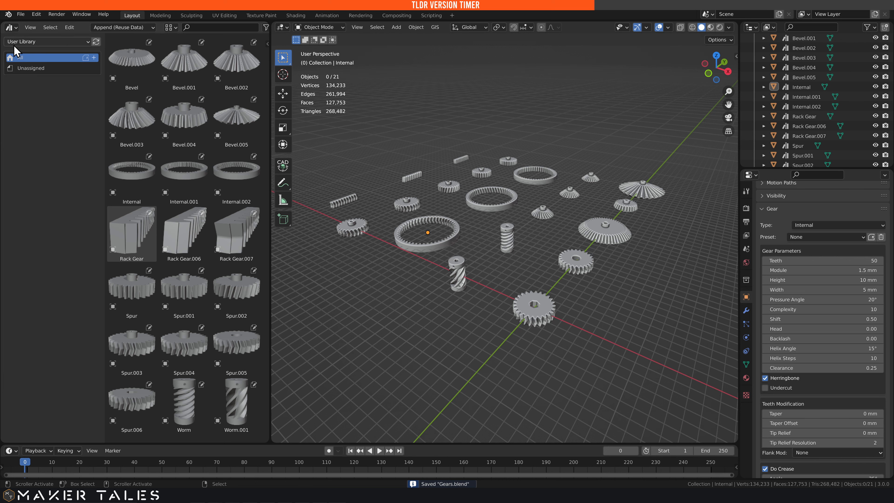
Create a new file with the default cube scene.
left_click(20, 13)
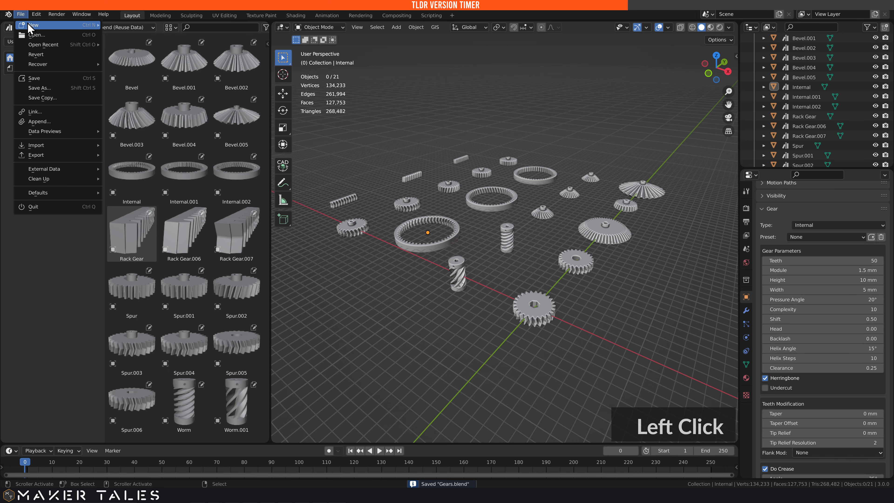
mouse_move(32, 28)
left_click(148, 32)
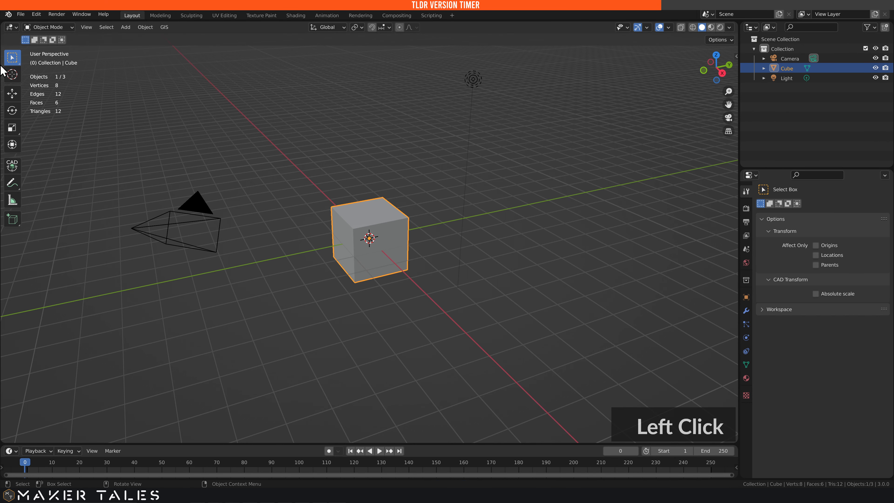
Divide the new scene's viewport in half and show the User Library in an Asset Browser beside it.
left_click_drag(3, 24, 362, 141)
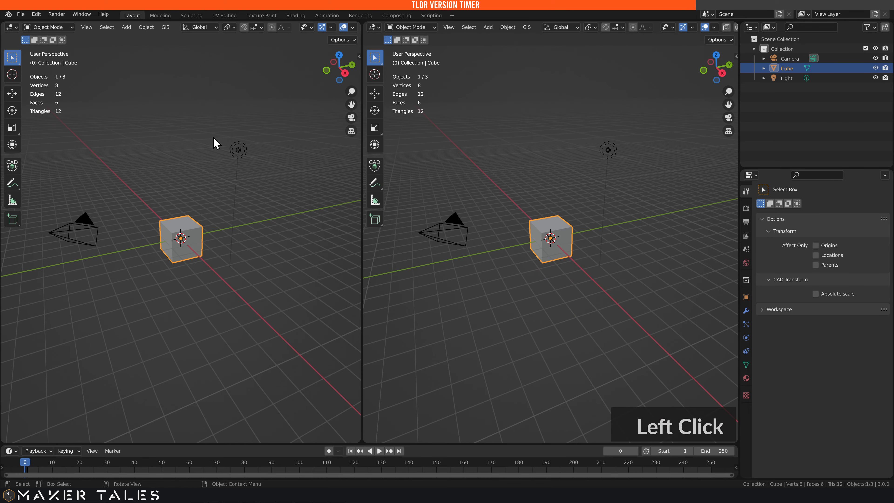
left_click(107, 175)
key("shift+F1")
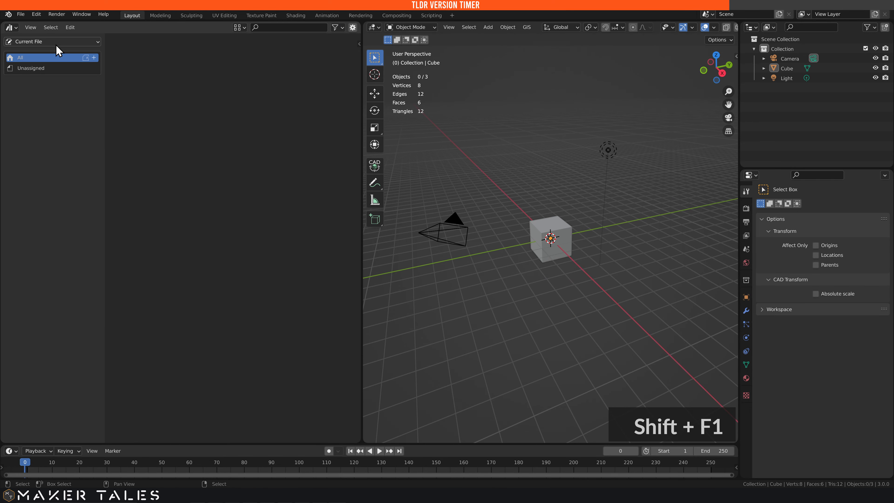
left_click(49, 41)
left_click(36, 51)
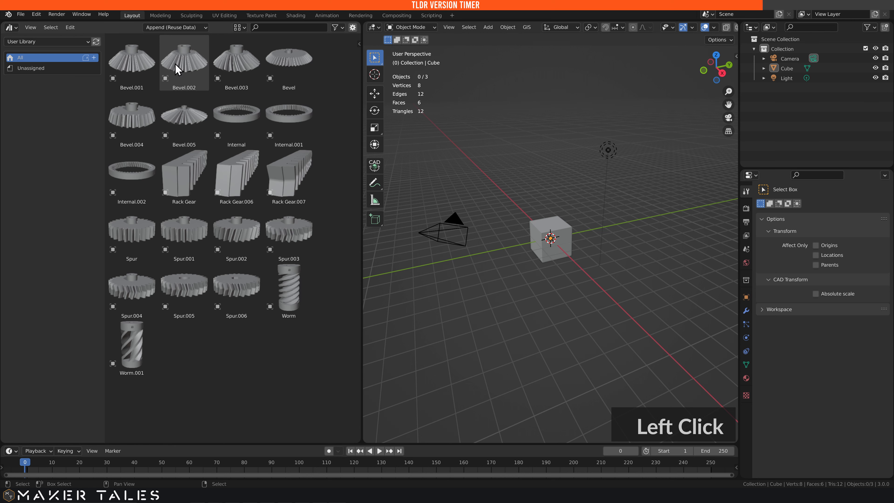
Set the asset import method to Append and place the Bevel.001 gear in the scene near the cube.
left_click(176, 27)
left_click(156, 50)
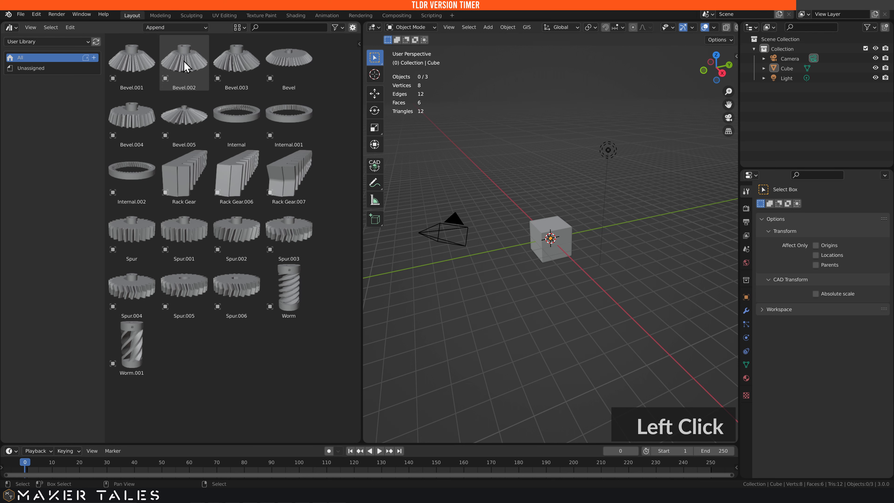
left_click_drag(144, 61, 513, 228)
scroll(513, 229, "down", 8)
middle_click_drag(513, 231, 519, 248)
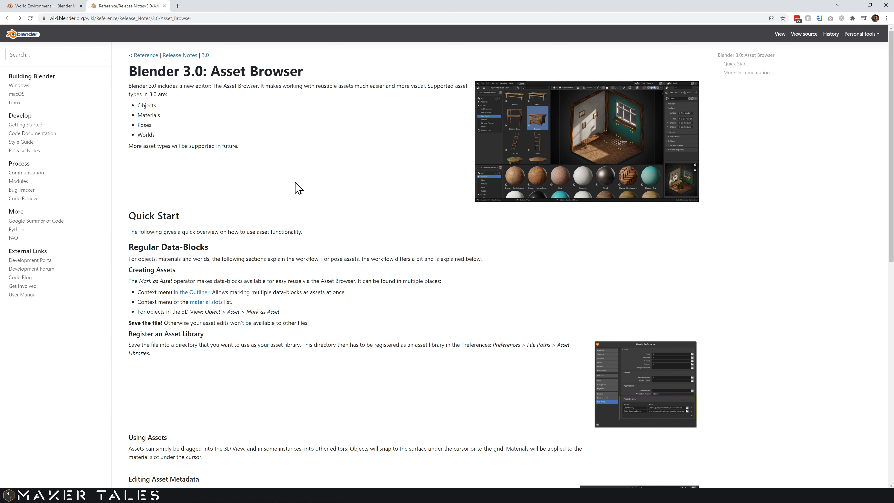
Switch to the browser and review the supported asset types and Quick Start section on the Blender 3.0 Asset Browser wiki page.
left_click(147, 107)
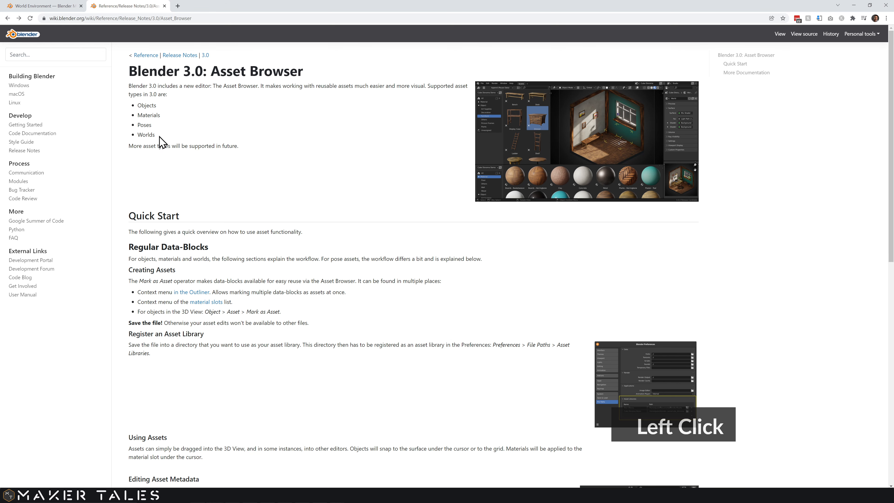
scroll(306, 159, "down", 3)
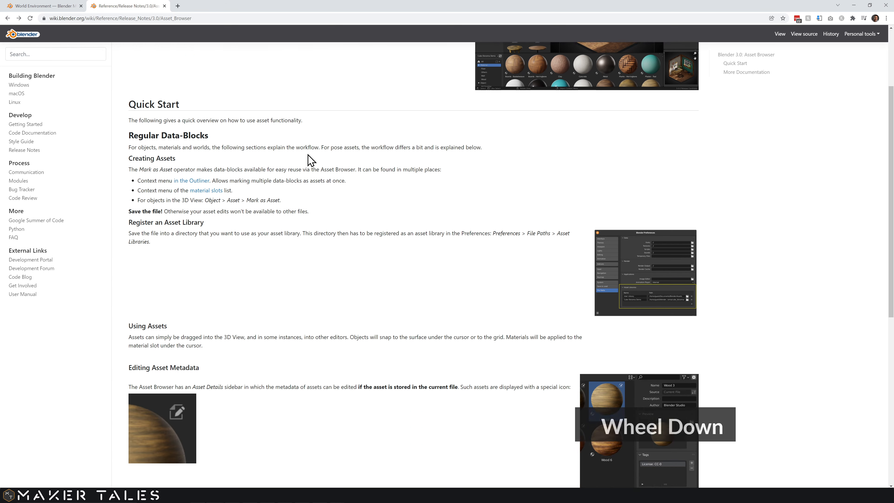
scroll(310, 156, "up", 3)
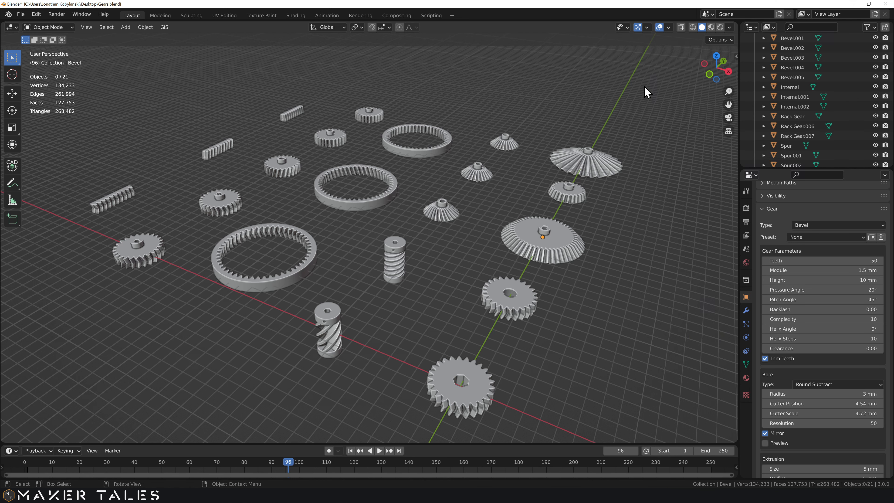
left_click_drag(646, 85, 93, 422)
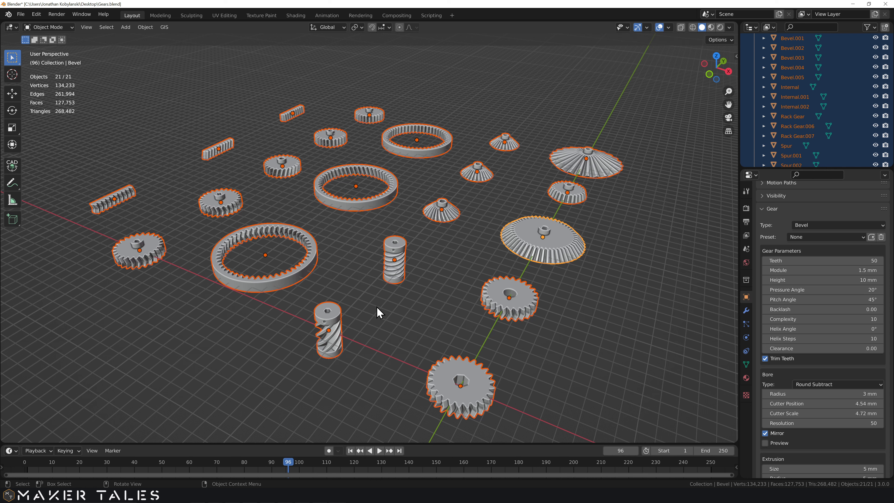
left_click(392, 309)
middle_click_drag(360, 305, 355, 288)
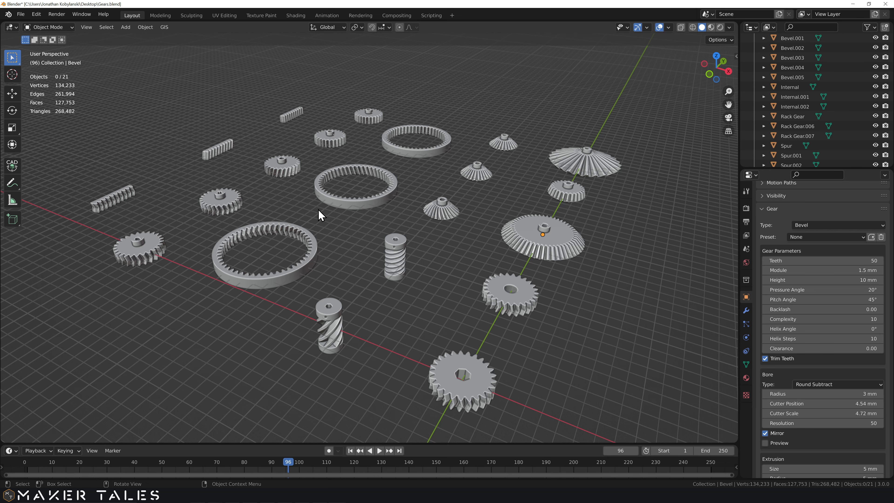
middle_click_drag(325, 222, 329, 226)
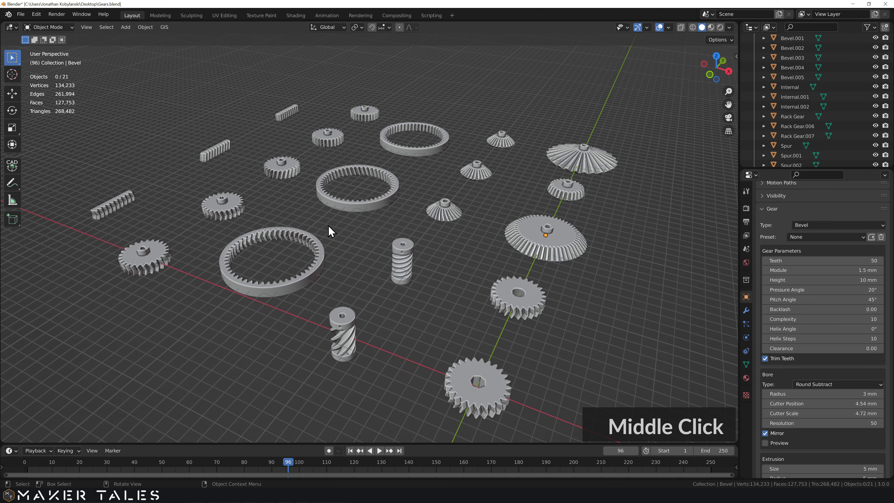
Examine the User Library folder path under Asset Libraries in the File Paths preferences.
left_click(36, 15)
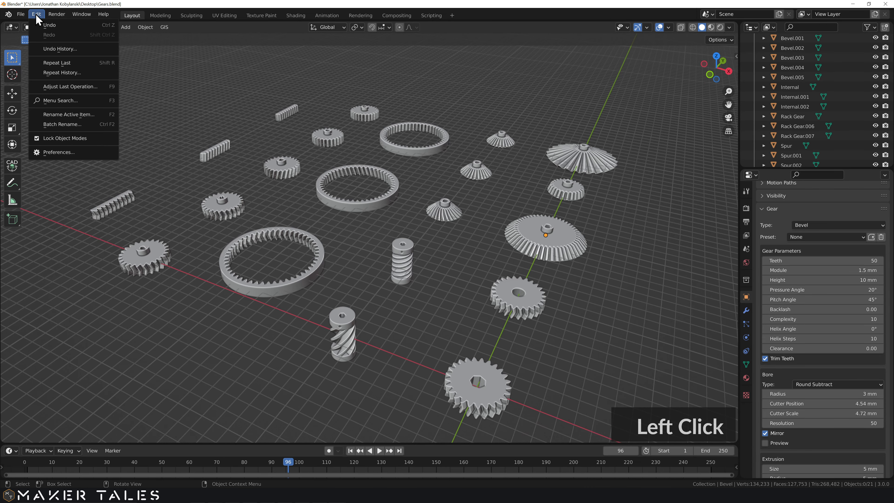
left_click(71, 152)
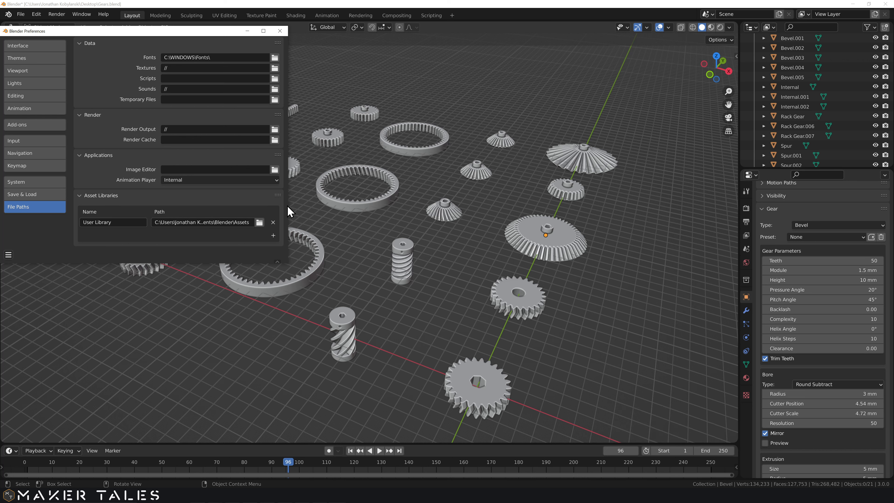
left_click_drag(289, 212, 413, 212)
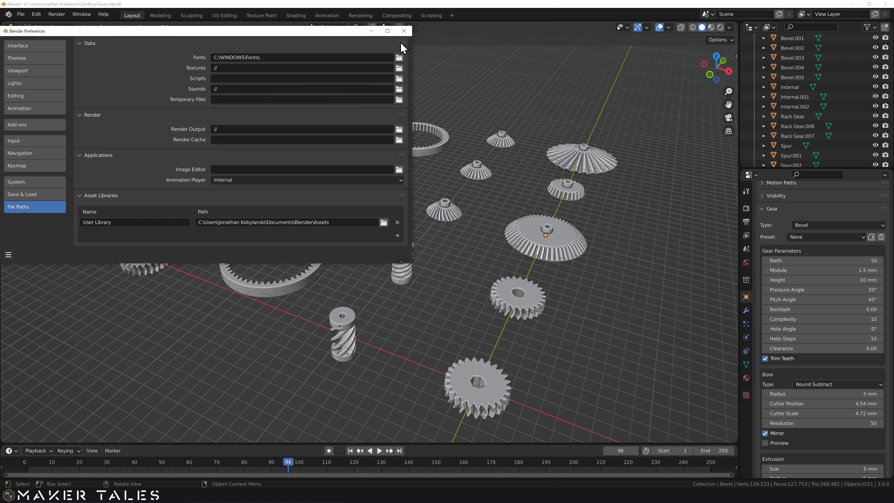
left_click(404, 31)
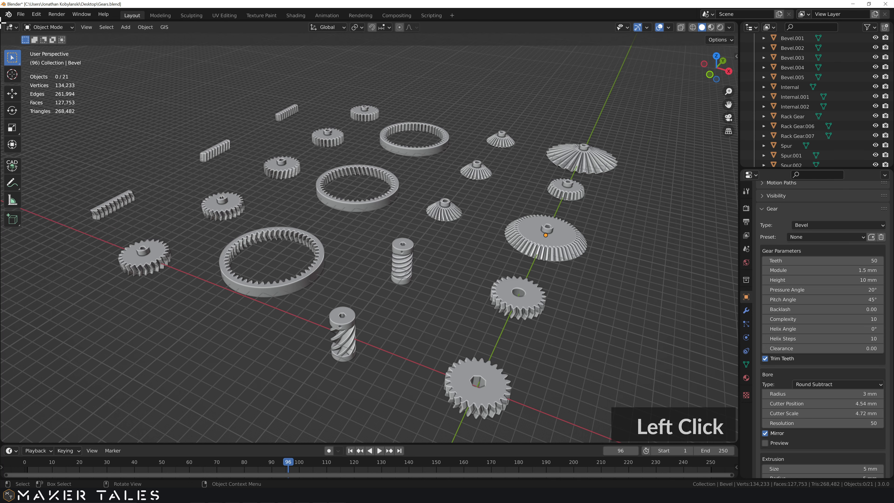
Split the gear scene's viewport vertically and change the new area to an Asset Browser.
left_click_drag(2, 22, 309, 53)
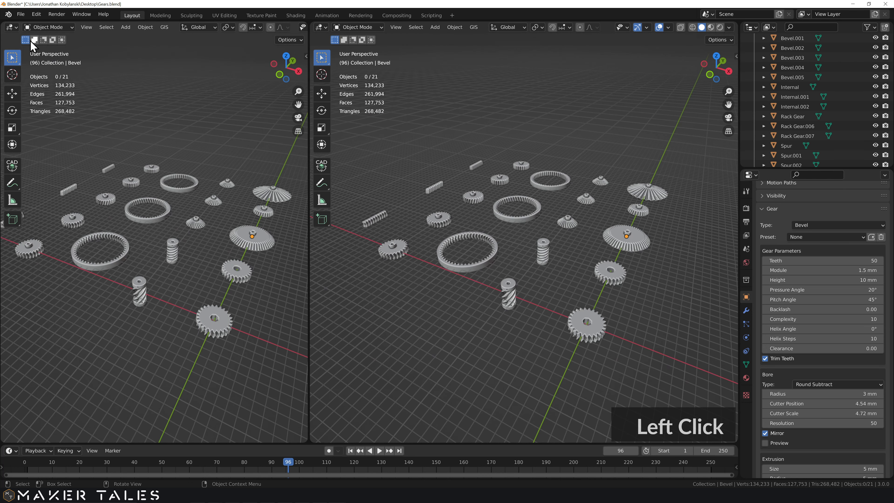
left_click(11, 27)
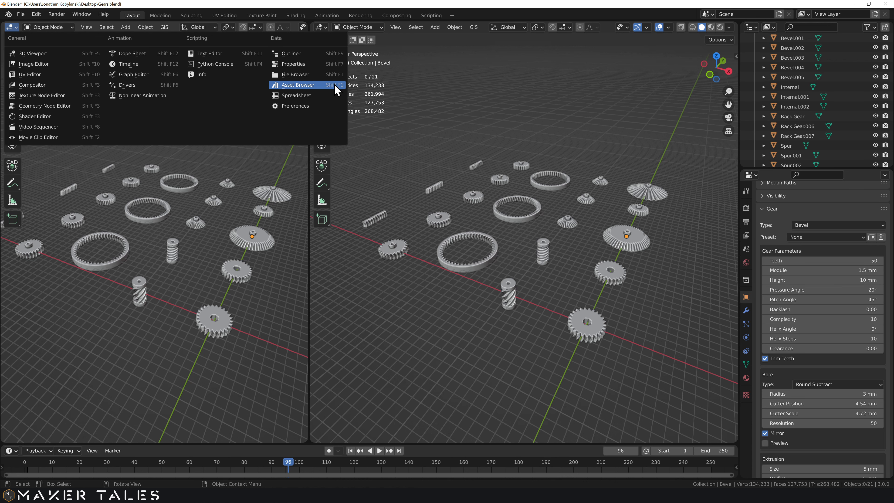
left_click(299, 86)
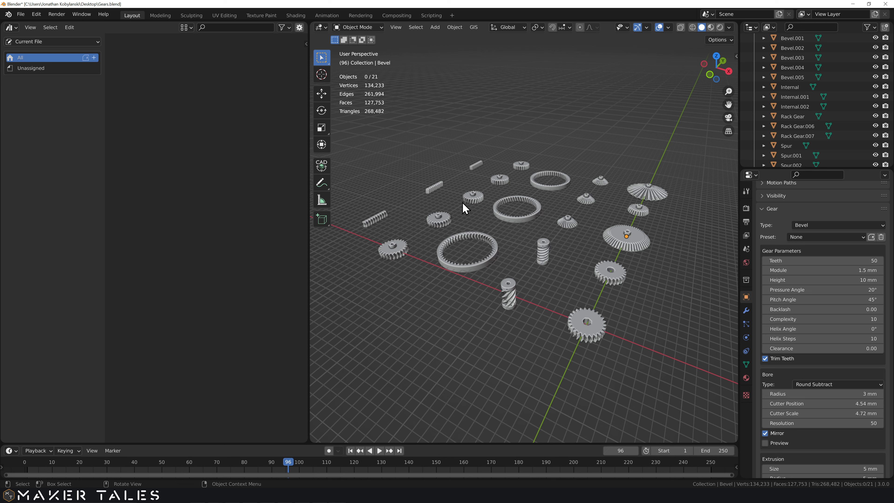
Select all the gears in the scene and mark them as assets.
left_click_drag(677, 136, 341, 371)
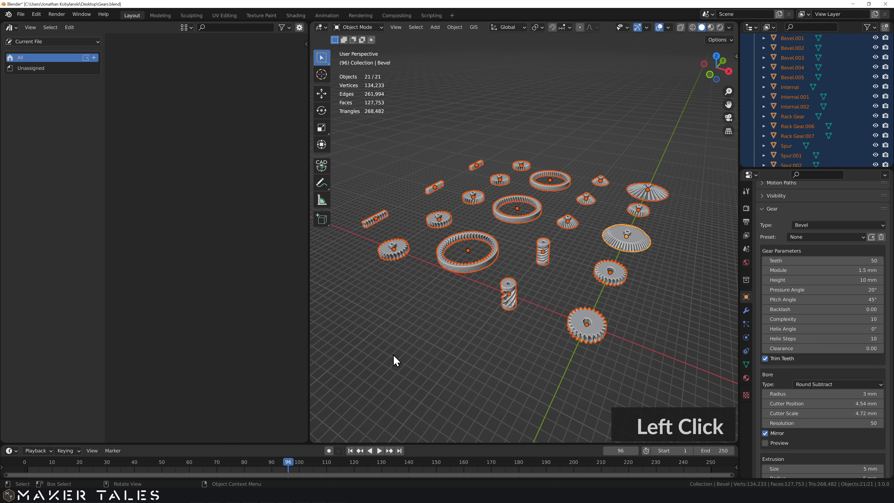
right_click(789, 87)
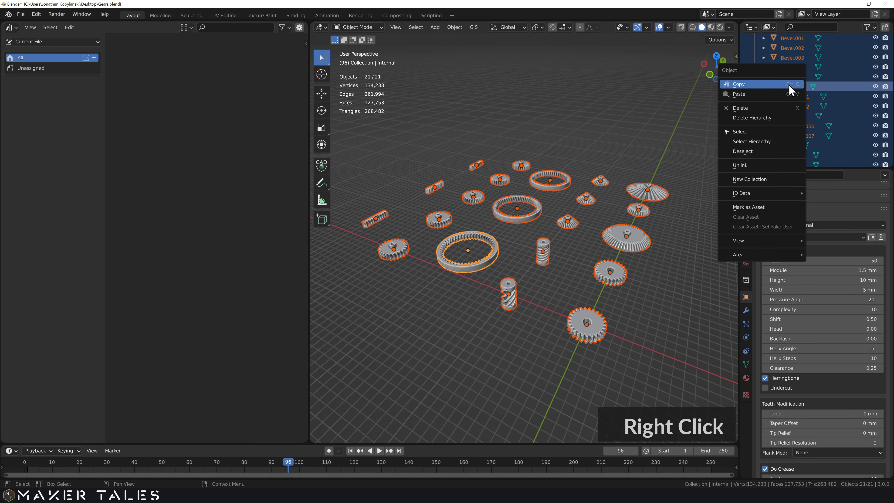
left_click(768, 208)
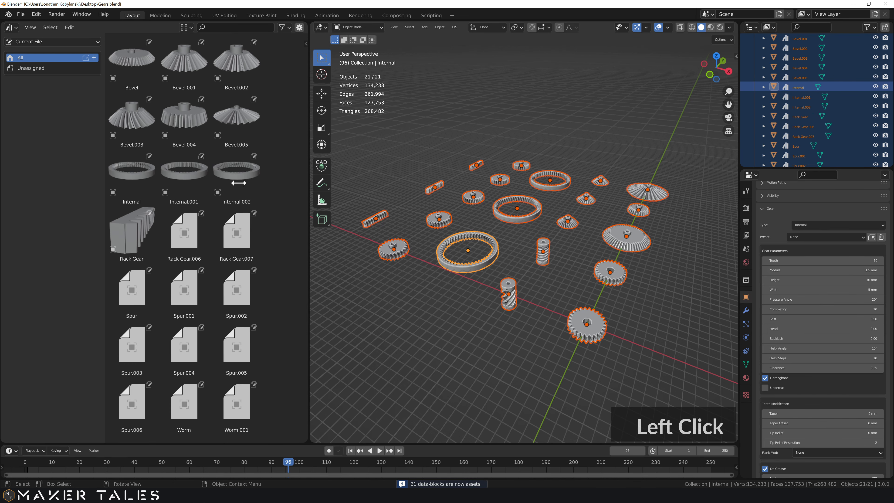
Look over the current file's gear assets and switch the Asset Browser source to User Library.
scroll(198, 248, "down", 1)
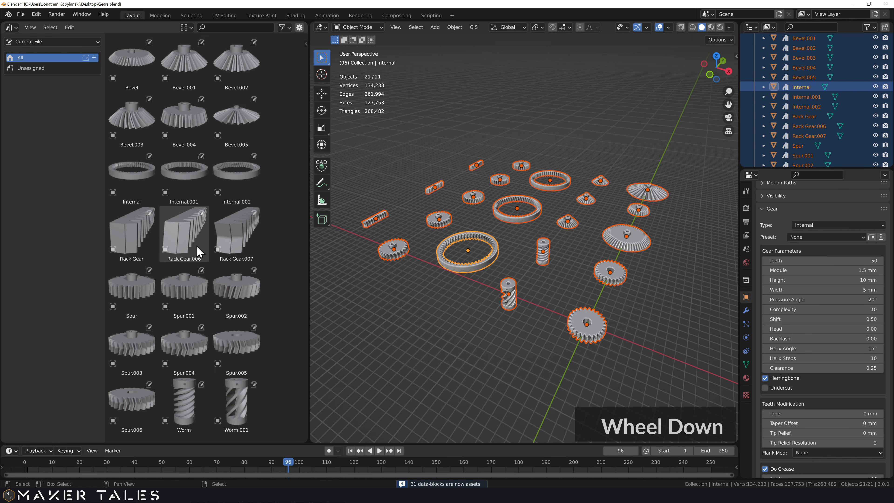
scroll(196, 255, "up", 1)
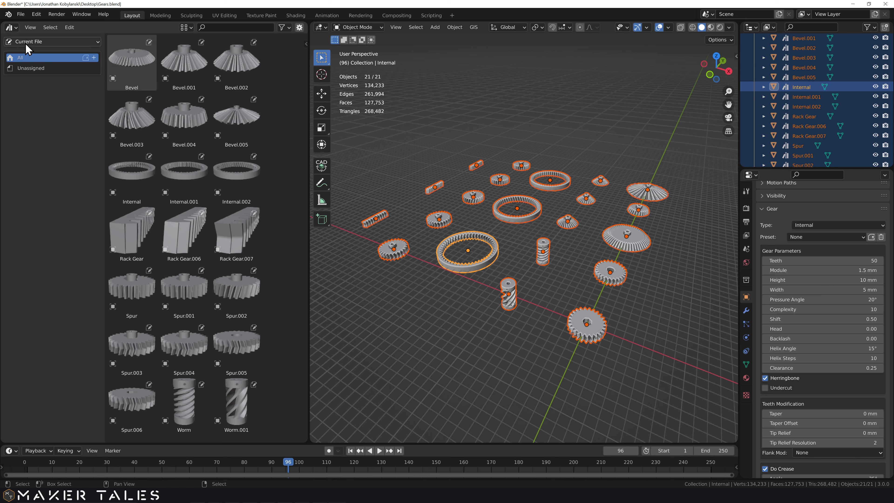
left_click(43, 42)
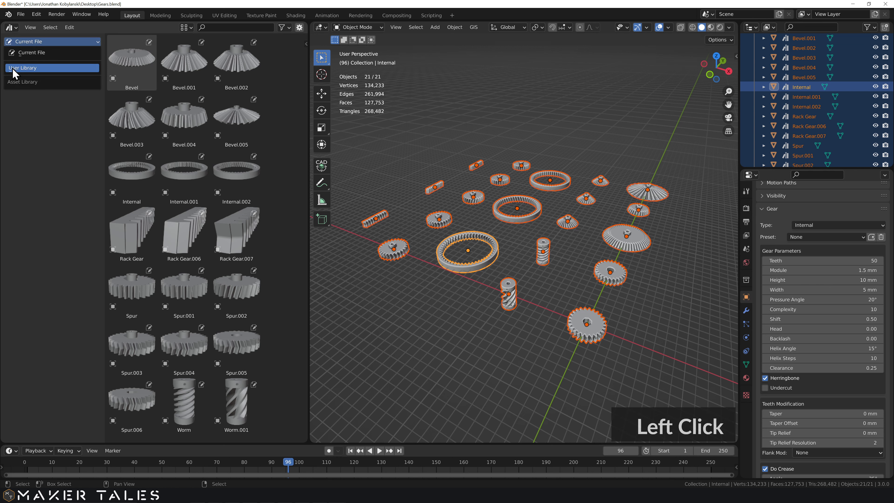
left_click(23, 68)
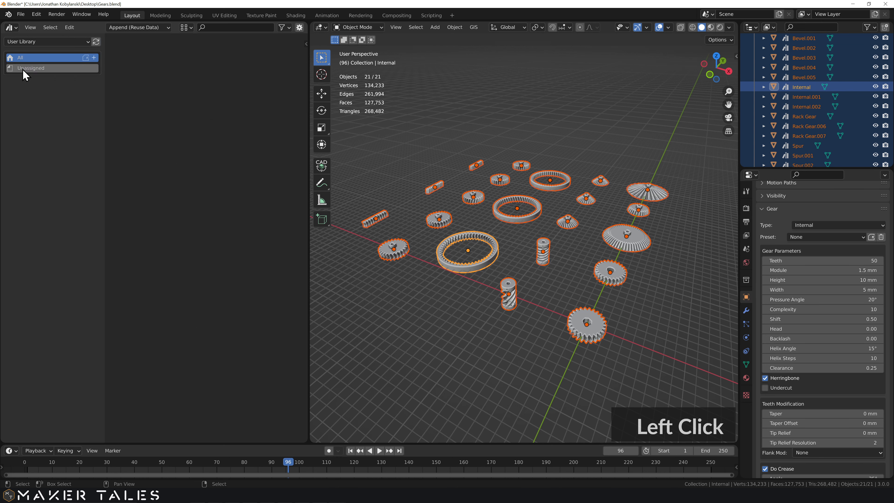
Save the gear scene as Gears.blend in the Documents\Blender\Assets folder and show the User Library in the Asset Browser.
left_click(42, 43)
left_click(35, 51)
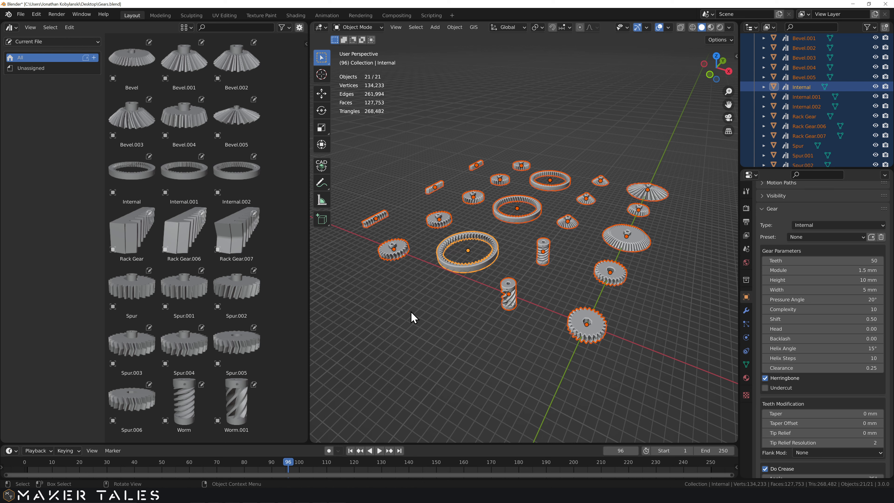
left_click(21, 16)
left_click(35, 87)
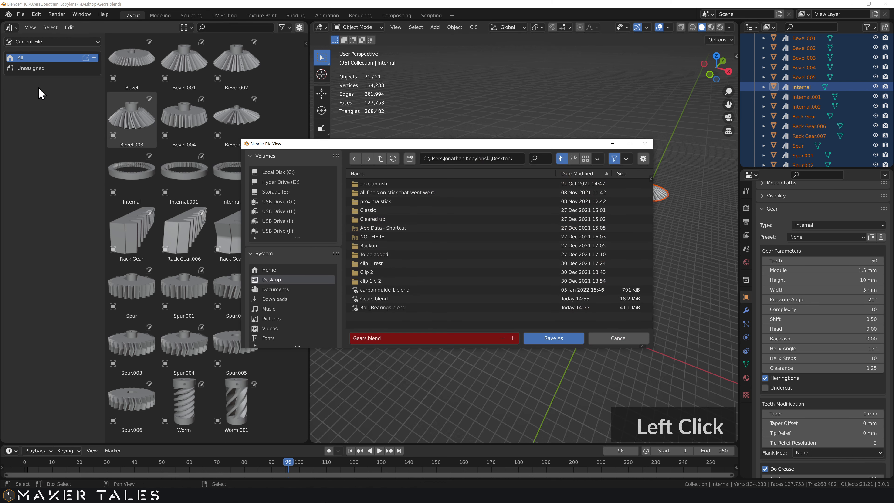
left_click(276, 290)
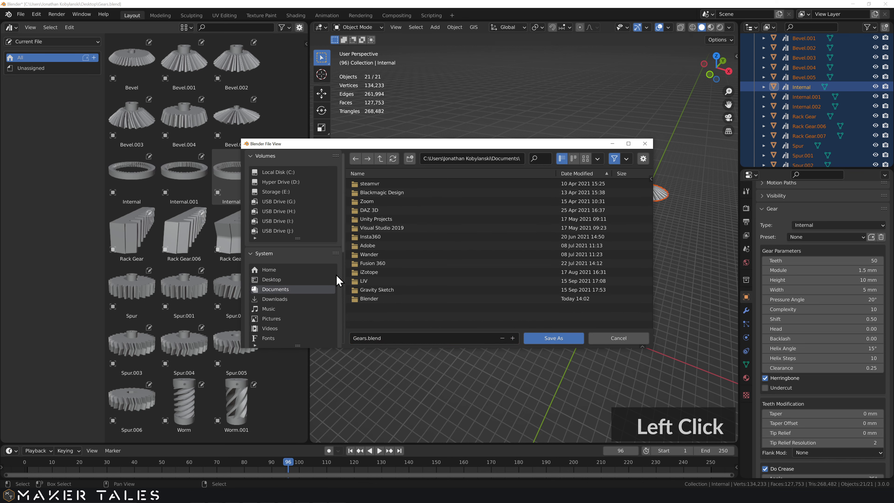
double_click(378, 299)
double_click(376, 185)
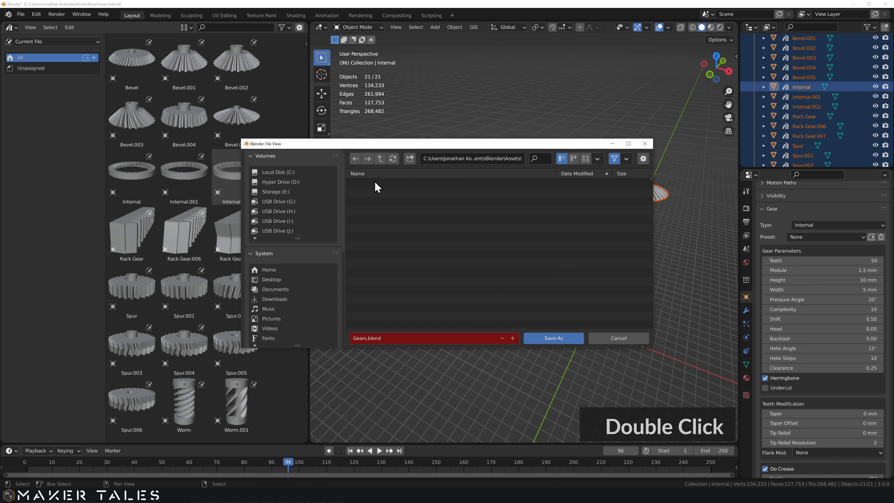
left_click(551, 338)
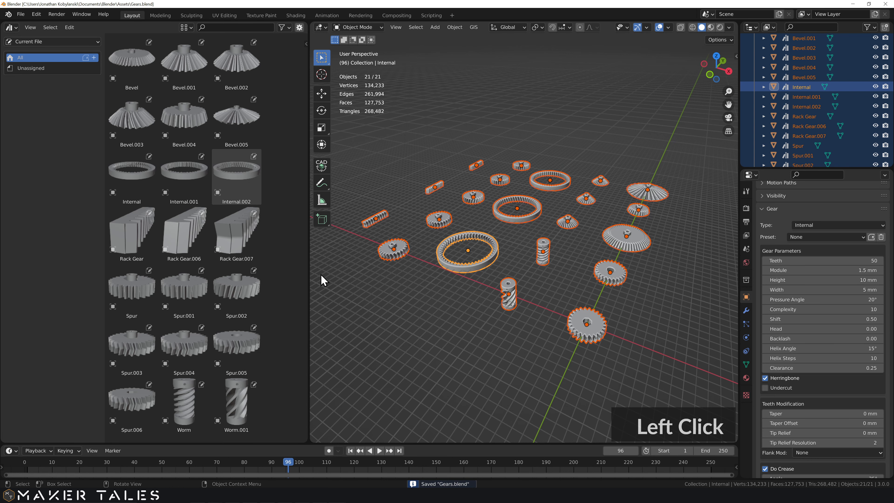
left_click(36, 45)
left_click(39, 69)
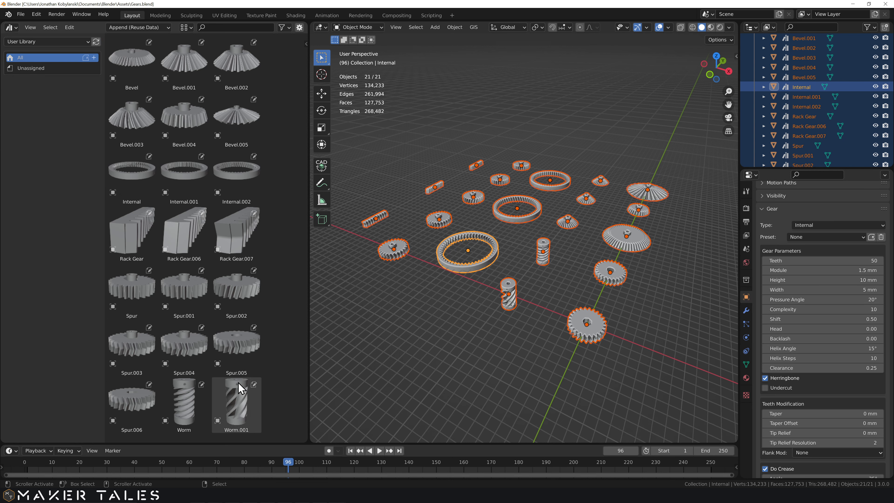
Launch a second Blender instance and delete all of its default objects.
left_click(70, 495)
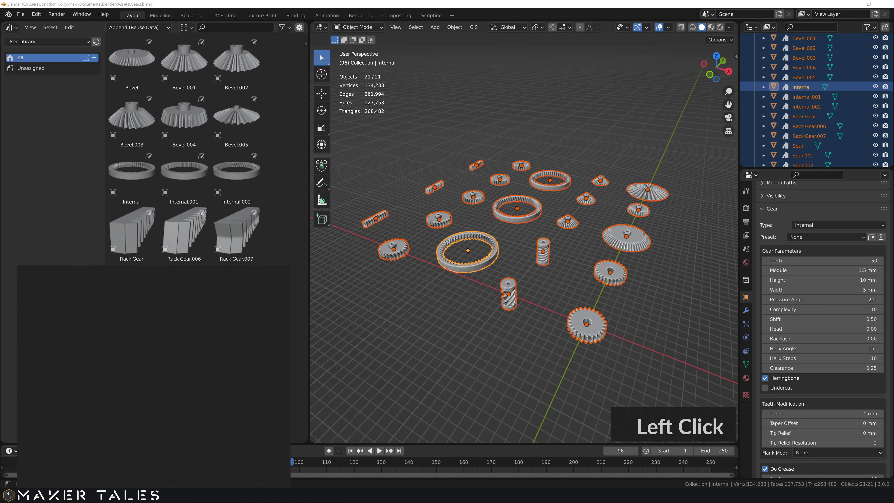
type("ble")
key("Return")
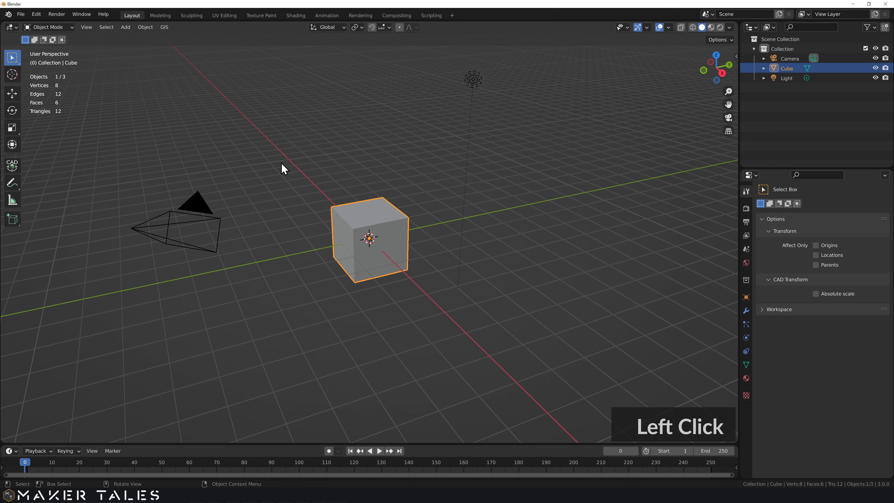
key("a")
key("Delete")
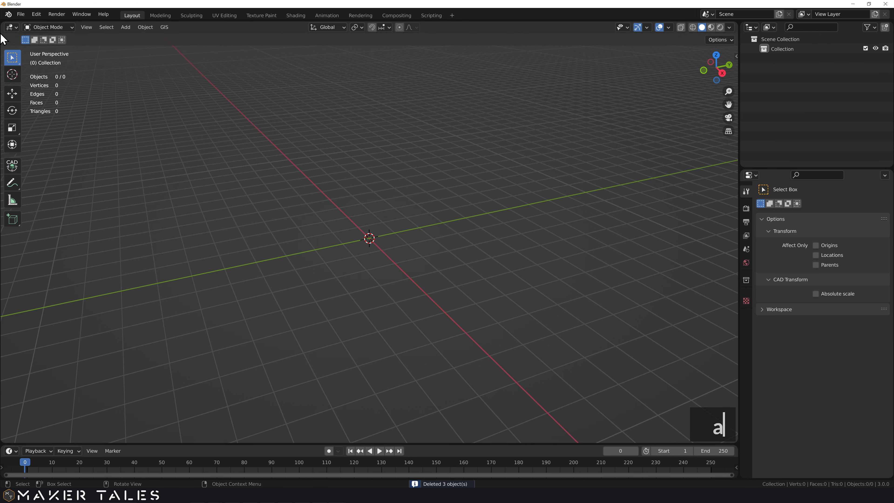
Split the empty scene's viewport vertically and turn the new area into a widened Asset Browser showing the User Library.
left_click_drag(2, 23, 155, 44)
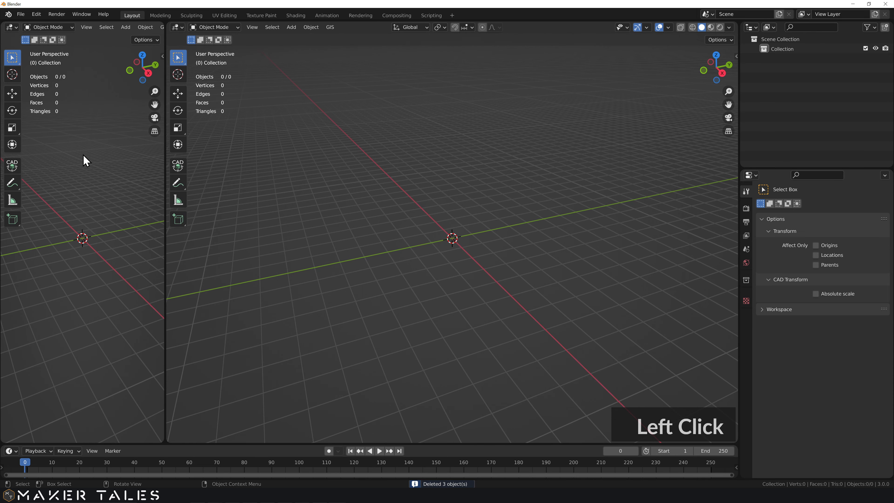
key("shift+F1")
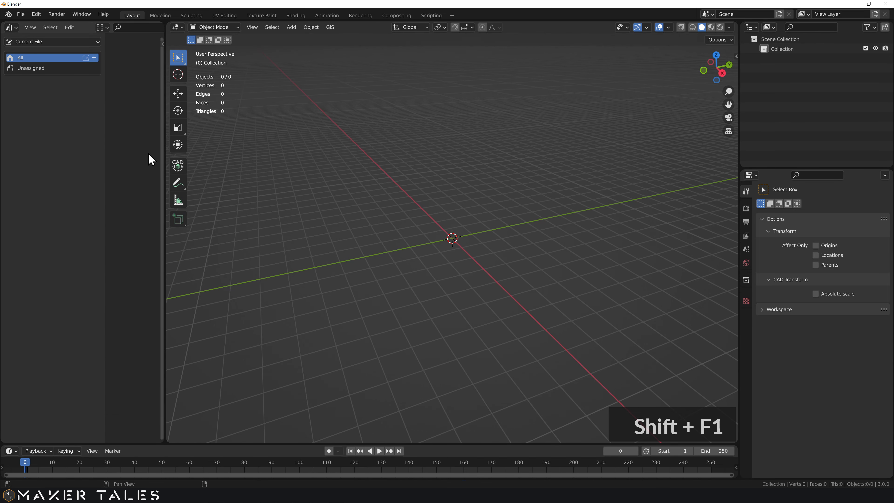
left_click_drag(165, 154, 271, 154)
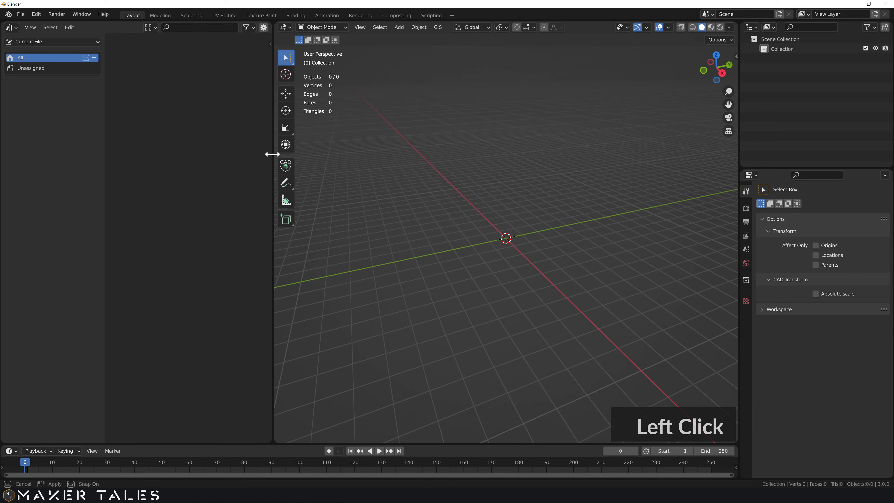
left_click(42, 40)
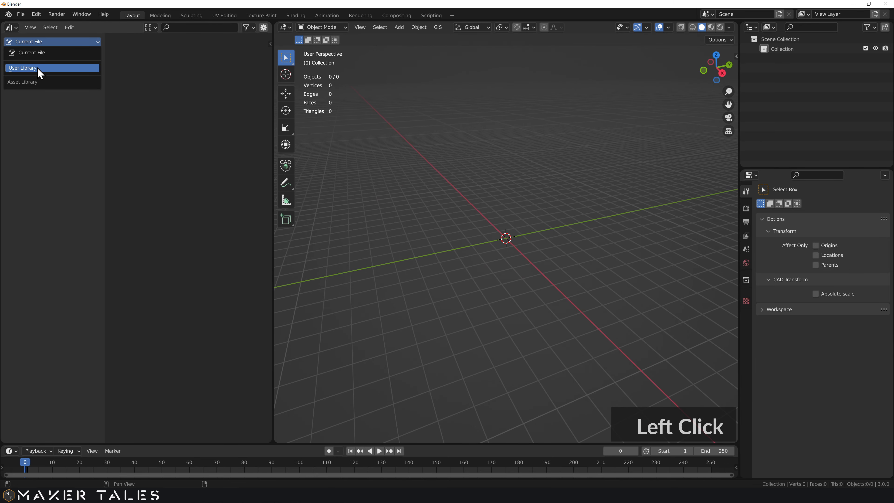
left_click(44, 73)
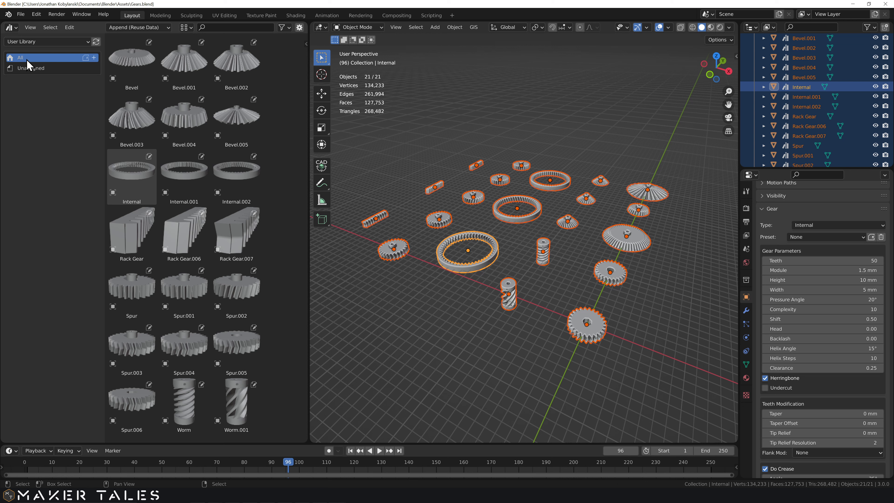
In the gear file, switch the Asset Browser source to Current File and add a catalog named Gears.
left_click(65, 41)
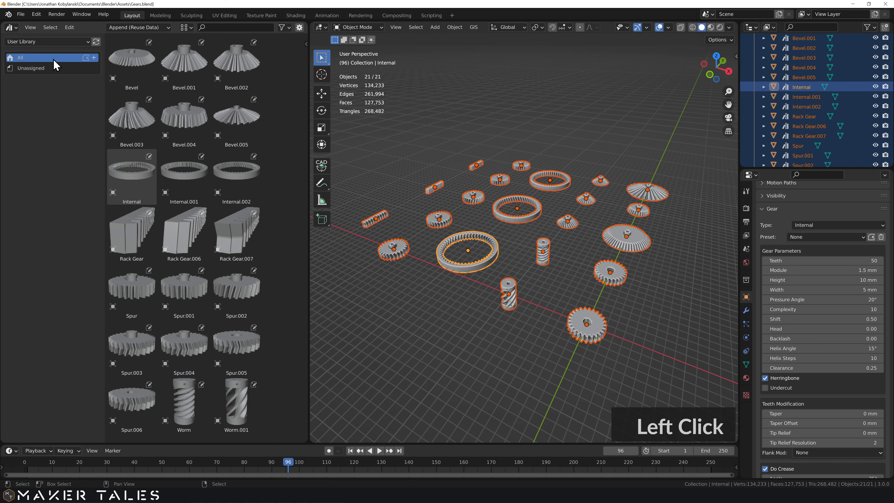
left_click(49, 41)
left_click(48, 53)
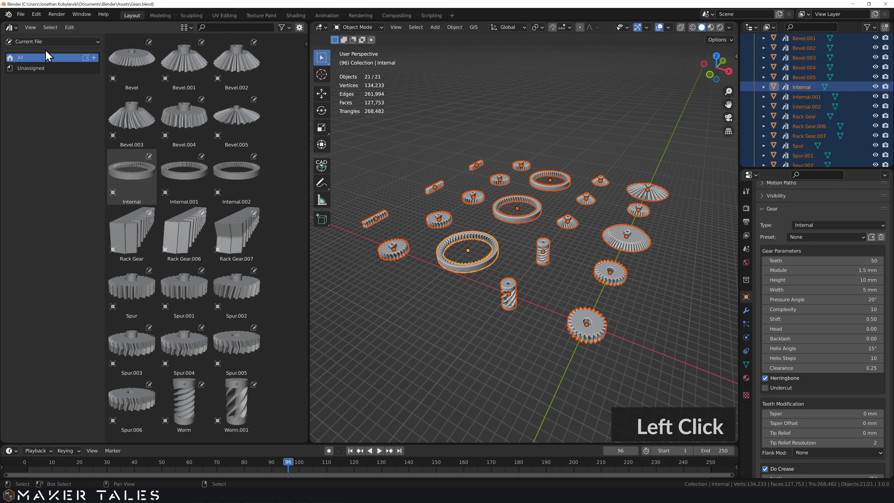
left_click(94, 57)
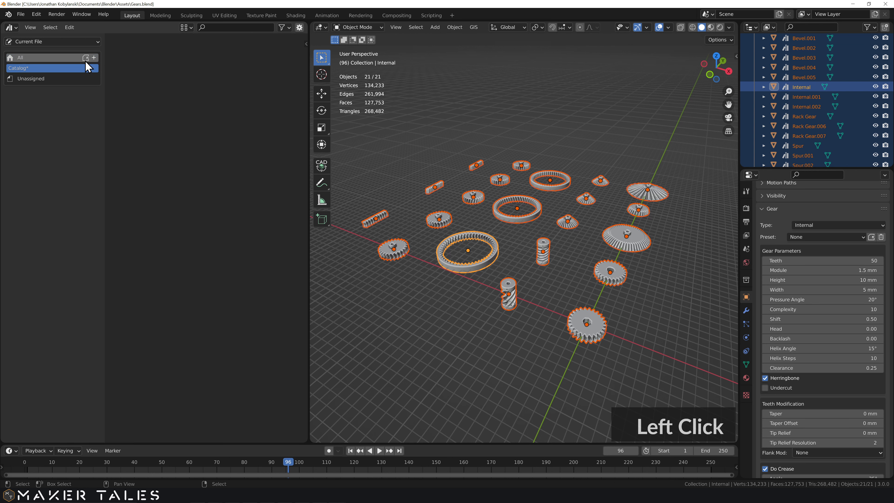
double_click(22, 68)
type("G")
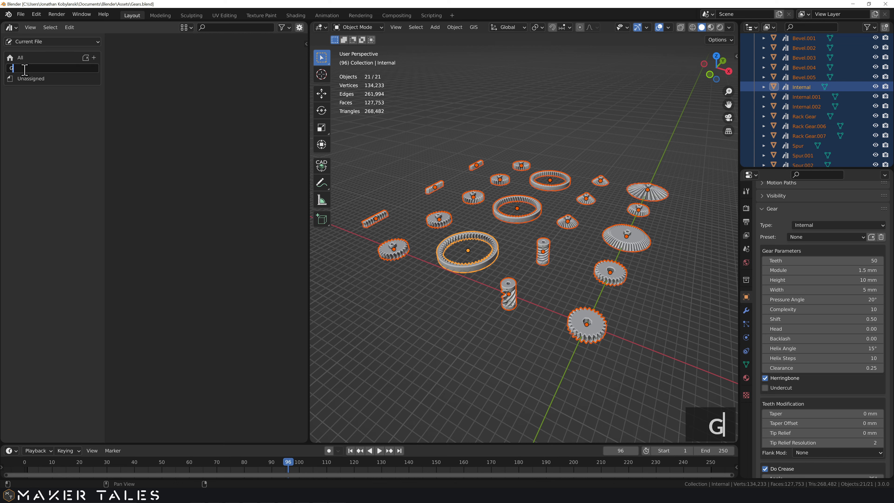
type("ears")
key("Return")
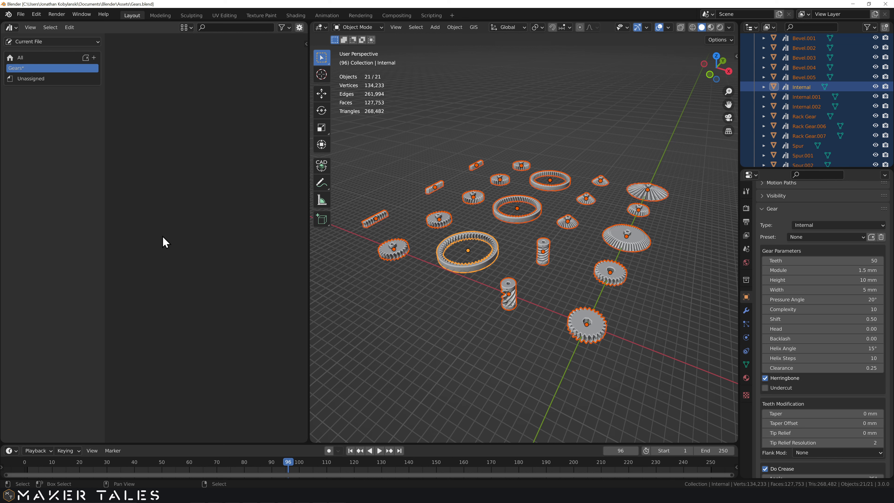
Add a child catalog named Spur inside the Gears catalog.
mouse_move(94, 69)
left_click(94, 69)
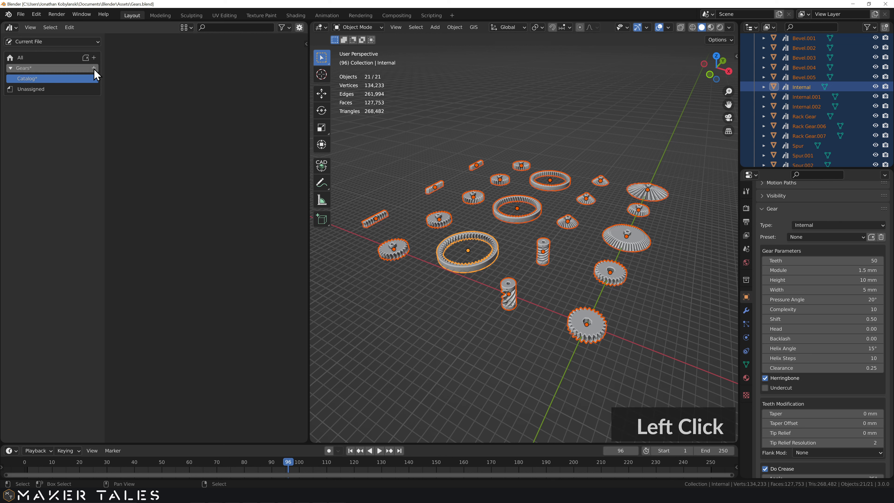
double_click(41, 79)
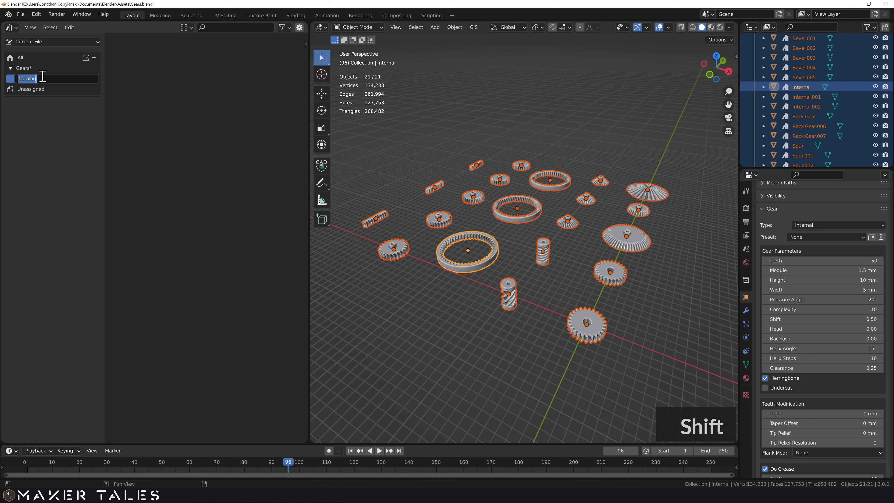
type("Spur")
key("Return")
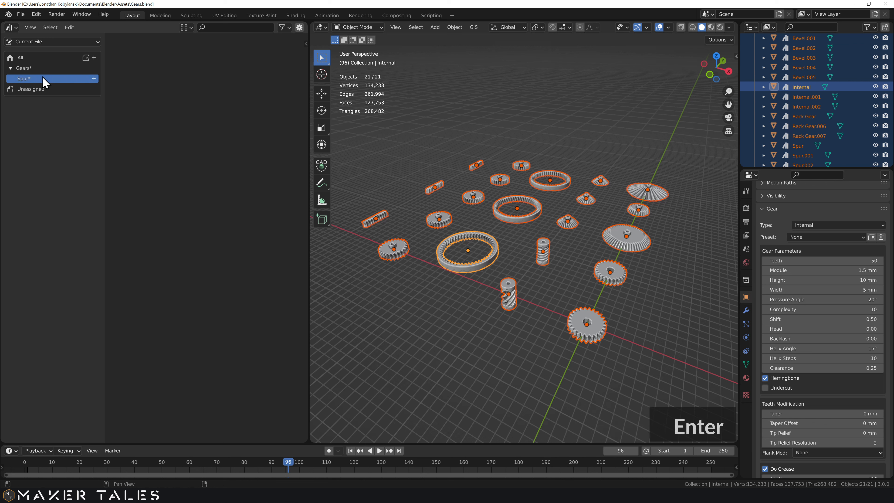
Add a top-level catalog named Rake and move it into the Gears catalog.
left_click(94, 57)
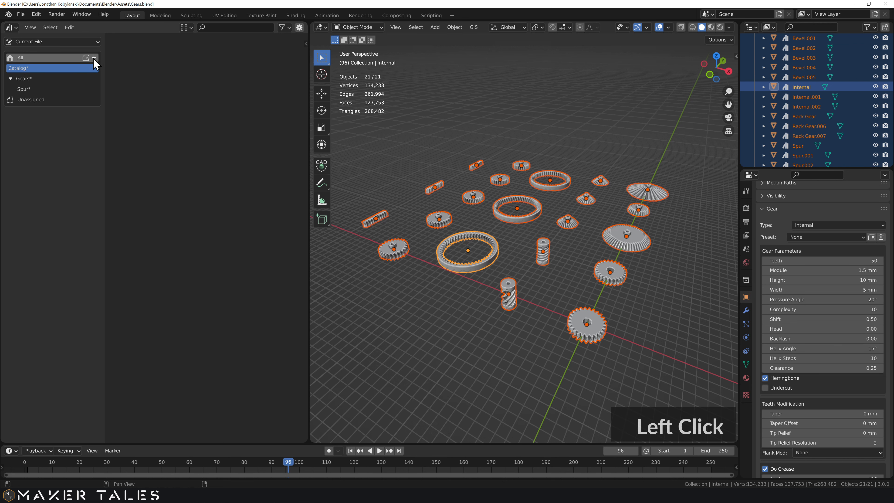
double_click(20, 69)
key("shift")
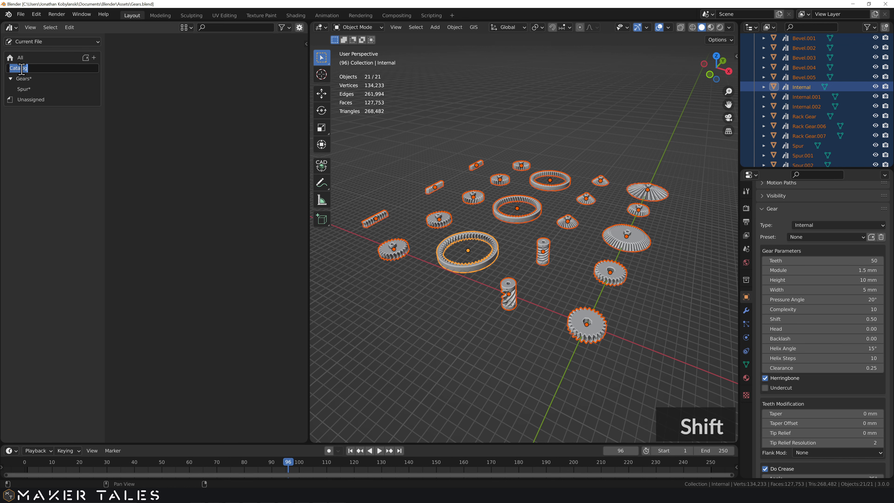
type("Rake")
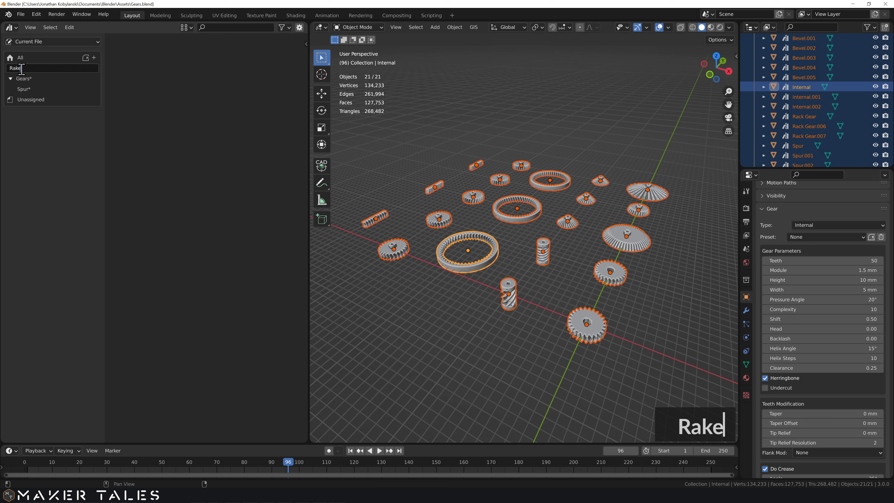
key("Return")
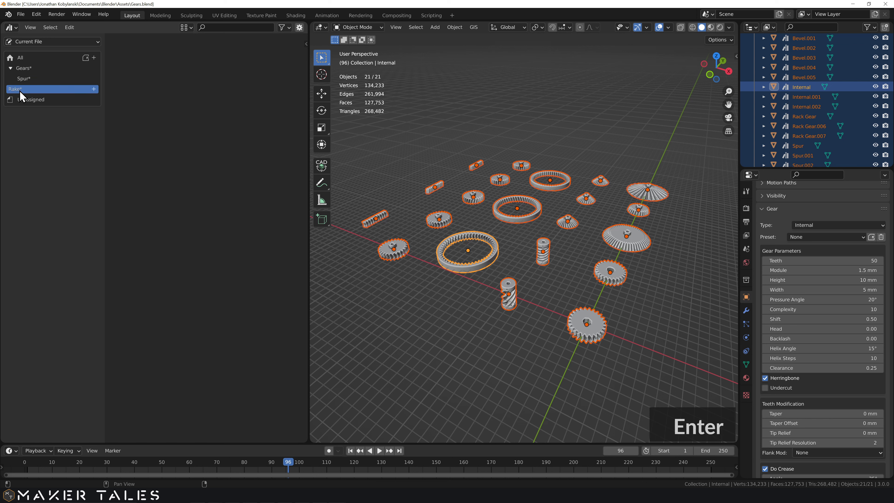
left_click_drag(19, 91, 25, 70)
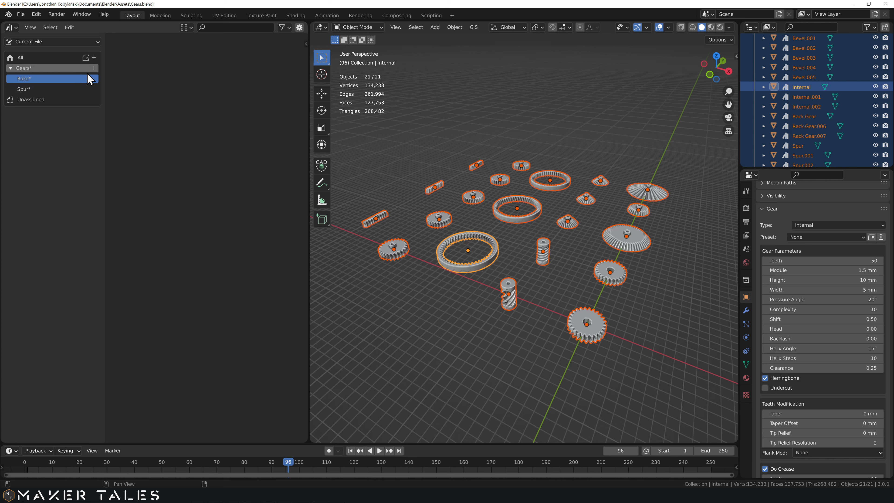
Add child catalogs named Bevel, Internal, Special and Worm inside the Gears catalog.
left_click(94, 69)
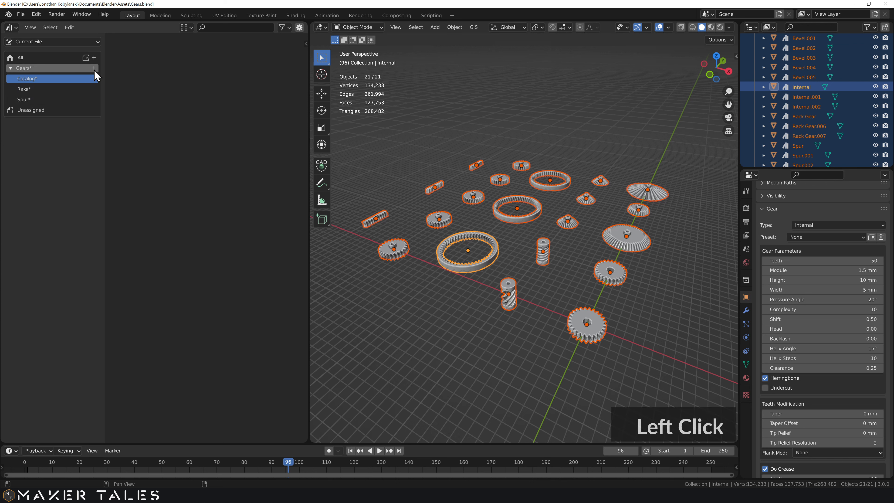
double_click(48, 78)
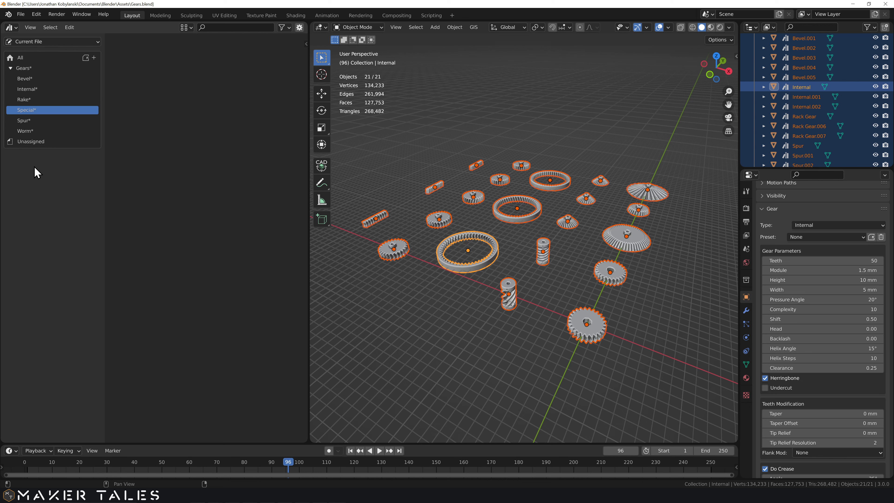
List the unassigned assets in a wider Asset Browser and assign Bevel, Bevel.001, Bevel.002 and Bevel.003 to the Bevel catalog.
left_click(32, 142)
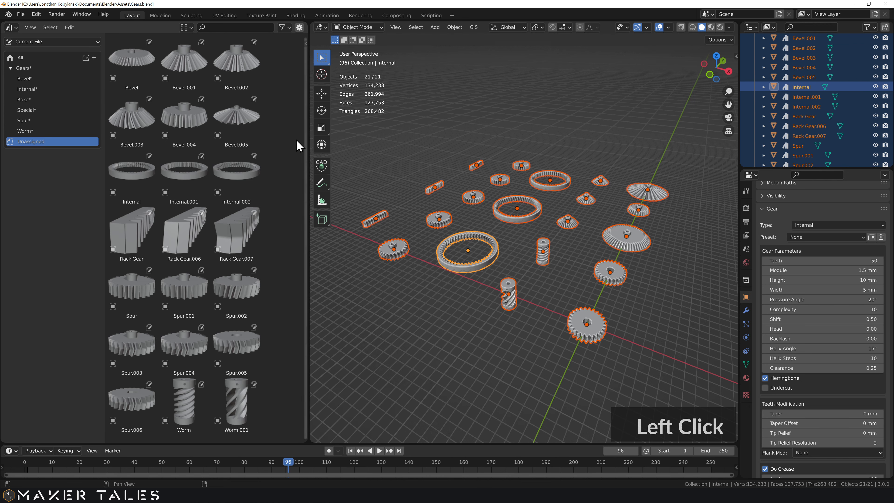
left_click_drag(308, 146, 407, 144)
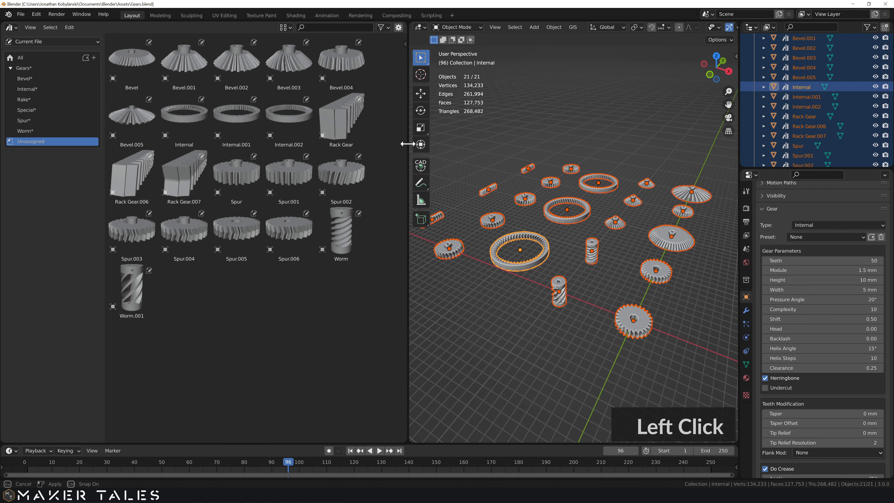
left_click(174, 63)
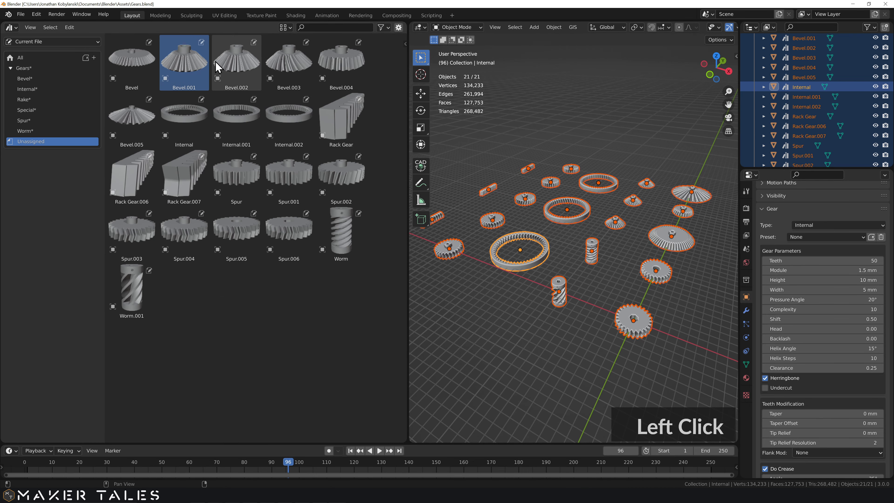
left_click(286, 59, "shift")
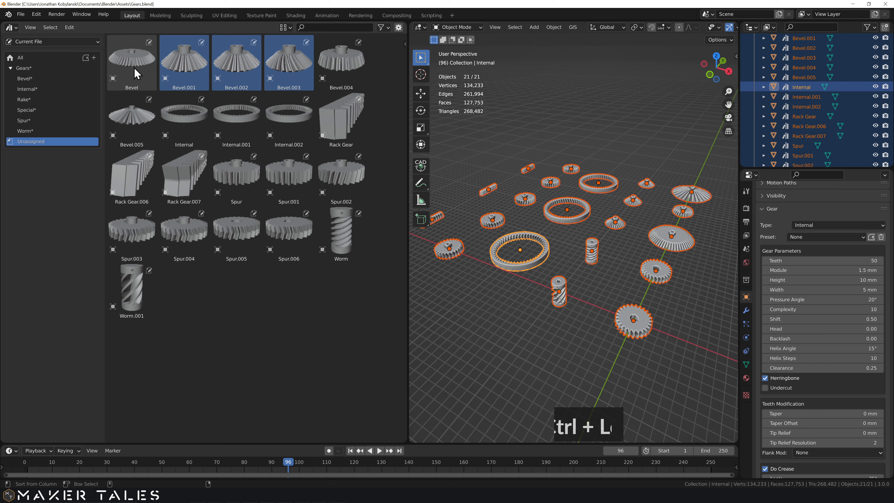
left_click(123, 67, "ctrl")
left_click_drag(123, 66, 50, 79)
Assign the Internal, Internal.001 and Internal.002 assets to the Internal catalog.
left_click(230, 62)
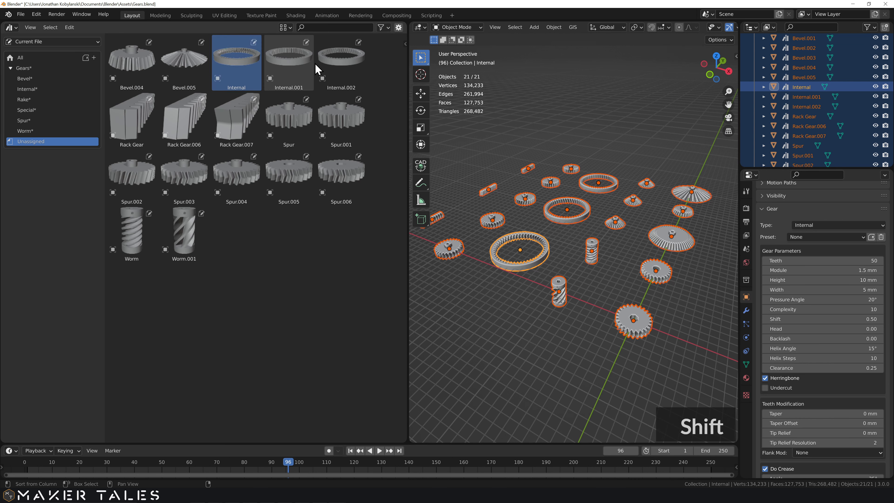
left_click(335, 65, "shift")
left_click_drag(249, 66, 41, 91)
Assign Rack Gear, Rack Gear.006 and Rack Gear.007 to the Rake catalog, and Spur through Spur.006 to the Spur catalog.
left_click(241, 66)
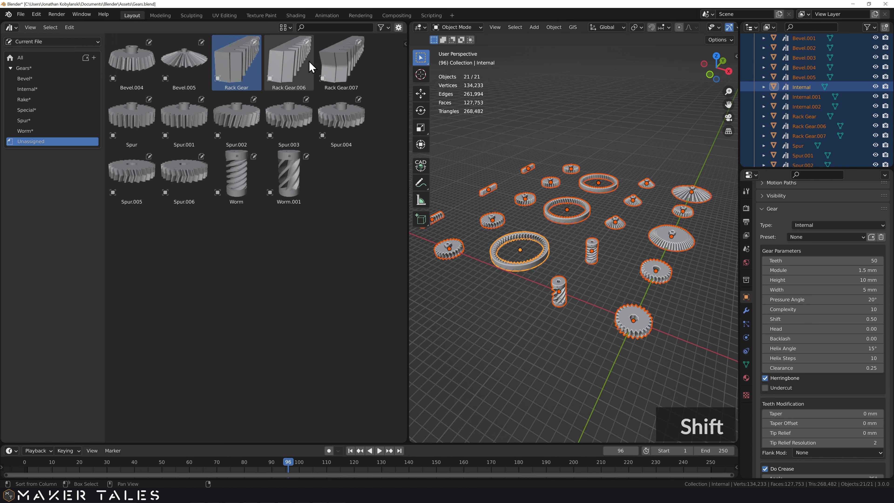
left_click(343, 66, "shift")
left_click_drag(225, 67, 40, 102)
left_click(228, 65)
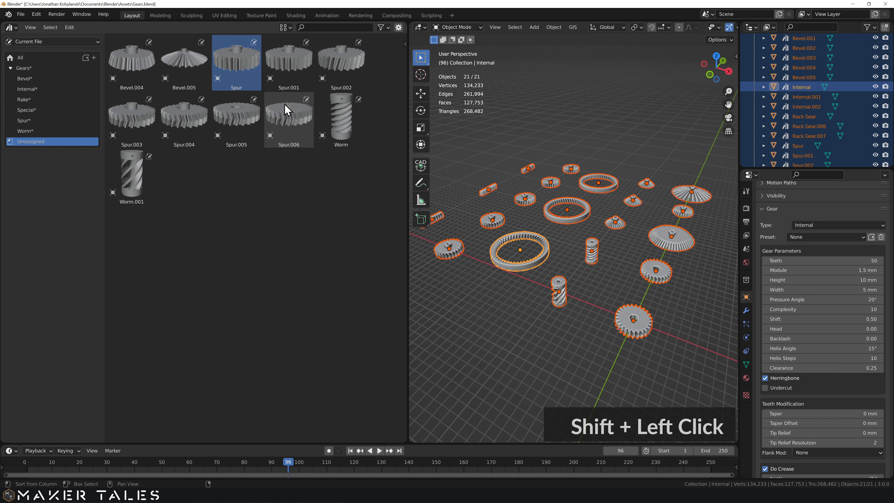
left_click(287, 110, "shift")
left_click_drag(142, 116, 46, 121)
Assign Worm and Worm.001 to the Worm catalog, and Bevel.004 and Bevel.005 to the Special catalog.
left_click(233, 67)
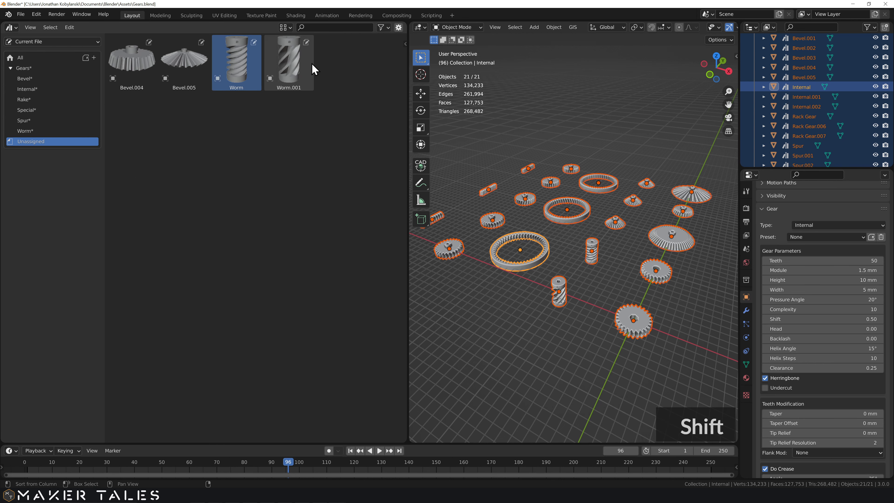
left_click(312, 64, "shift")
left_click_drag(260, 67, 49, 130)
left_click(125, 60)
left_click(193, 66, "shift")
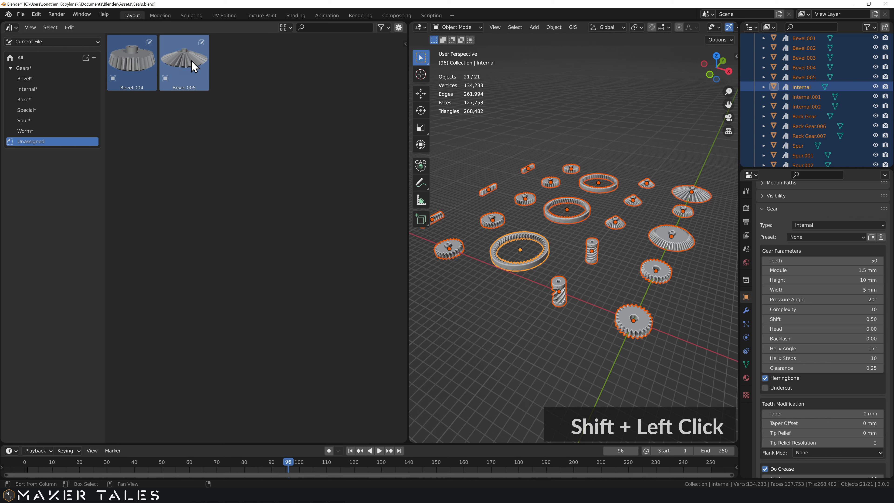
left_click_drag(139, 69, 65, 116)
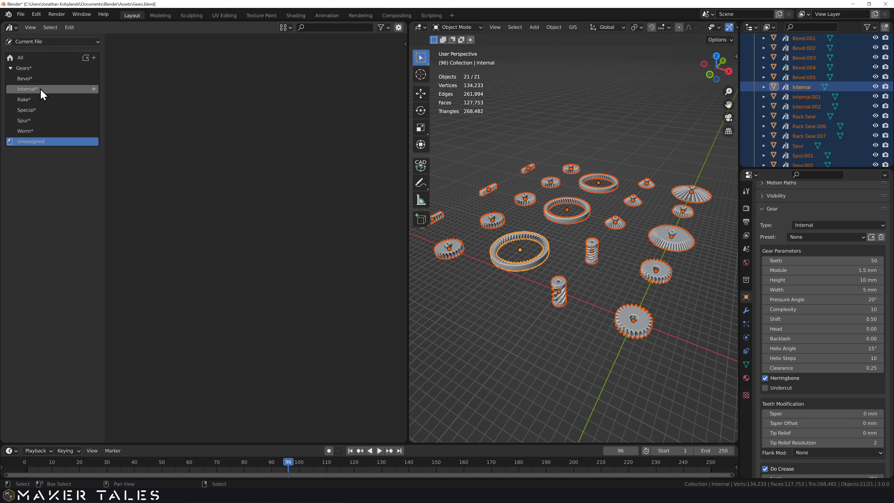
Save the asset catalogs and the Gears.blend file.
left_click(85, 58)
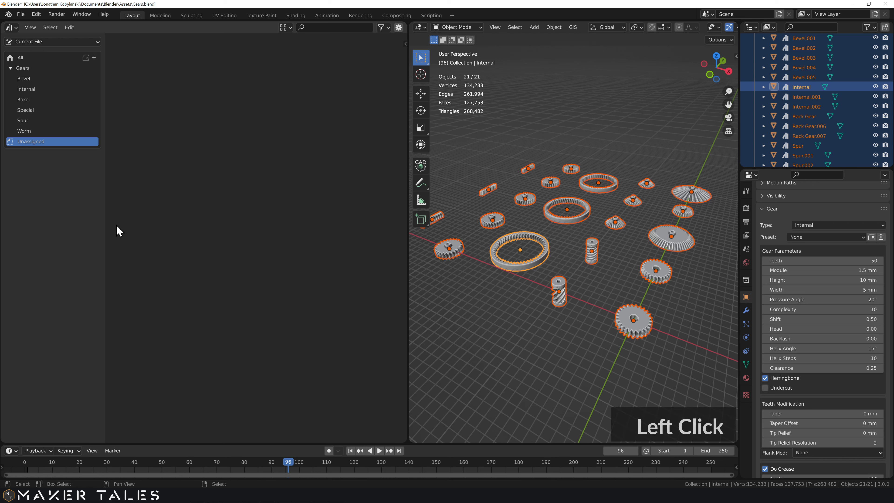
key("ctrl+s")
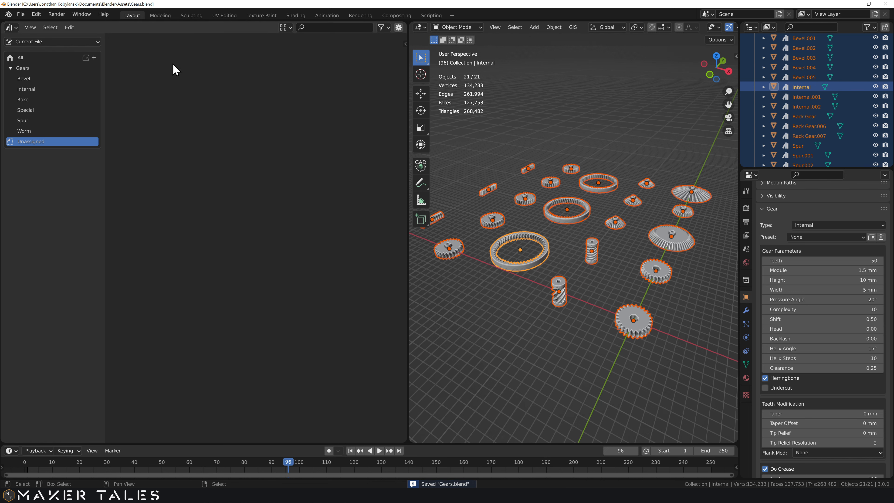
Switch to the empty Blender scene's window, refresh its User Library, and widen the catalog list and the Asset Browser.
left_click(337, 501)
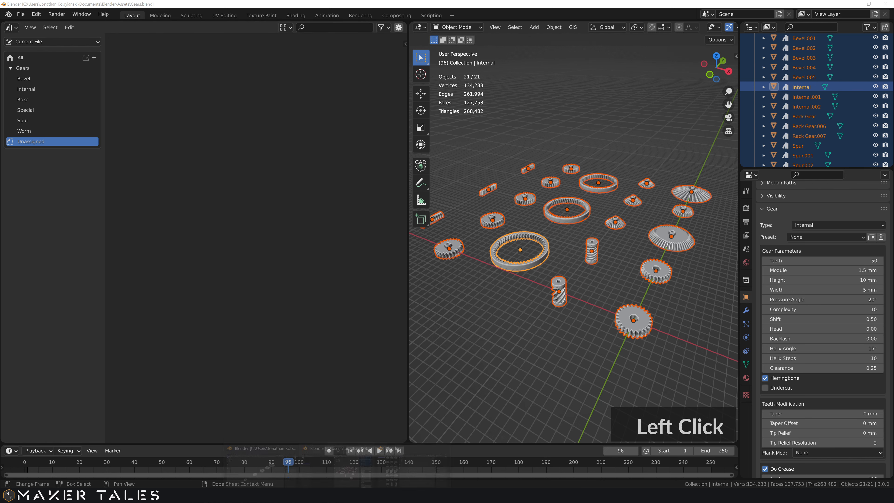
left_click(408, 468)
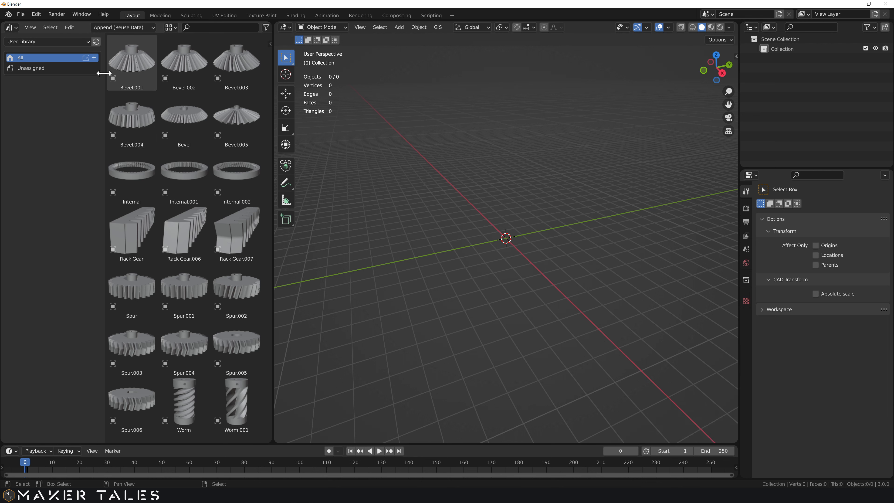
left_click_drag(105, 73, 133, 76)
left_click(115, 41)
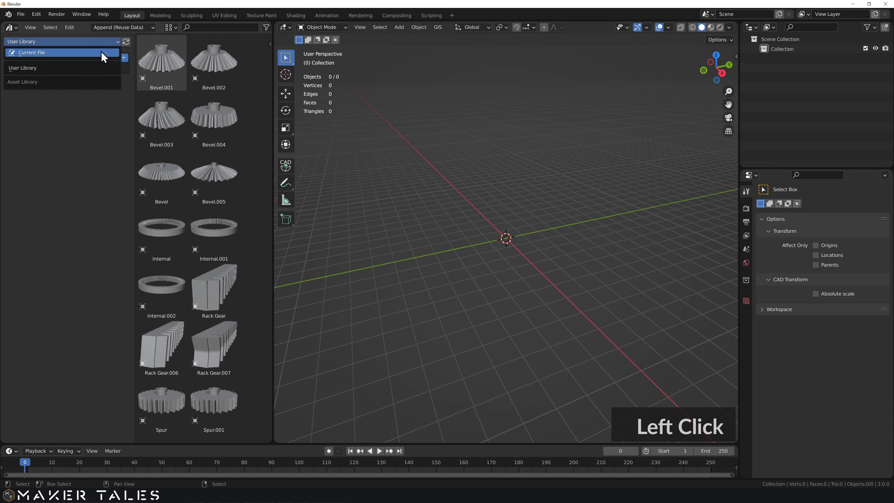
left_click(69, 69)
left_click(126, 42)
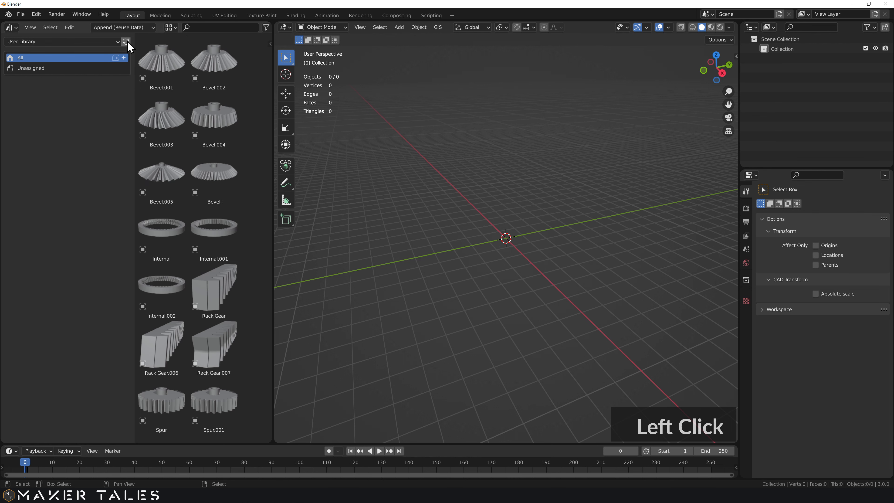
right_click(255, 122)
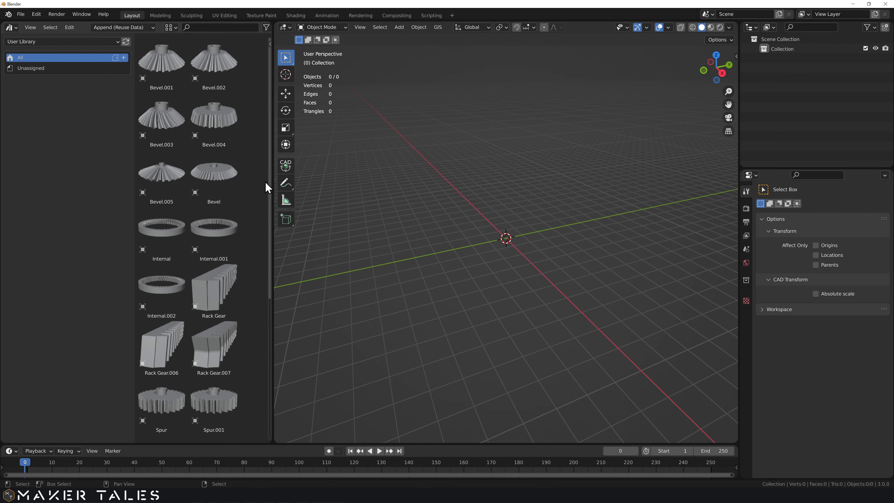
left_click_drag(272, 180, 383, 181)
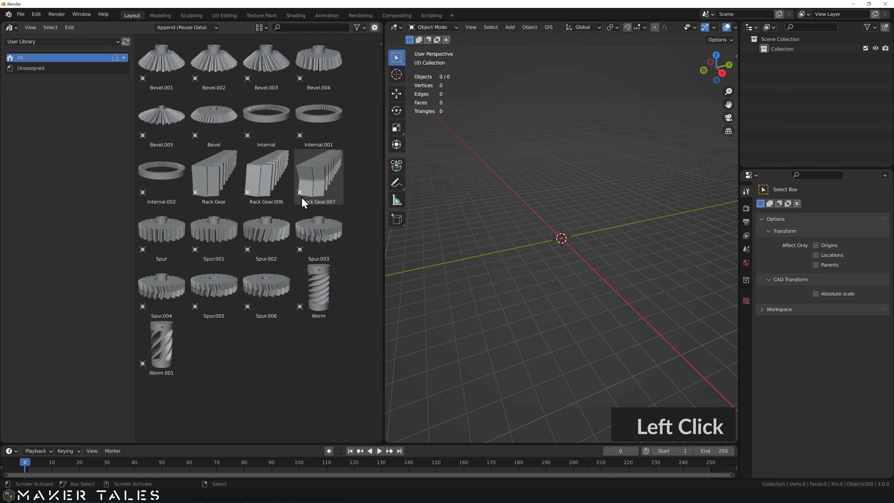
Save the empty scene as test.blend in the Desktop folder.
left_click(21, 15)
left_click(41, 88)
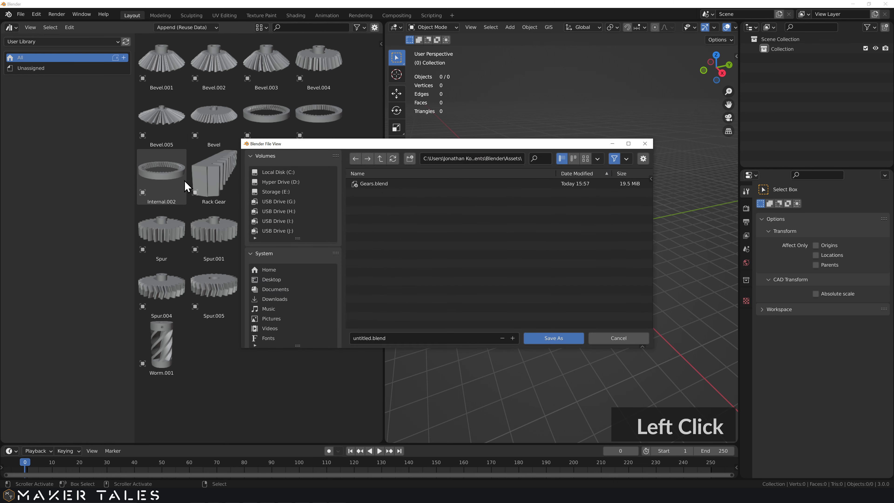
left_click(273, 280)
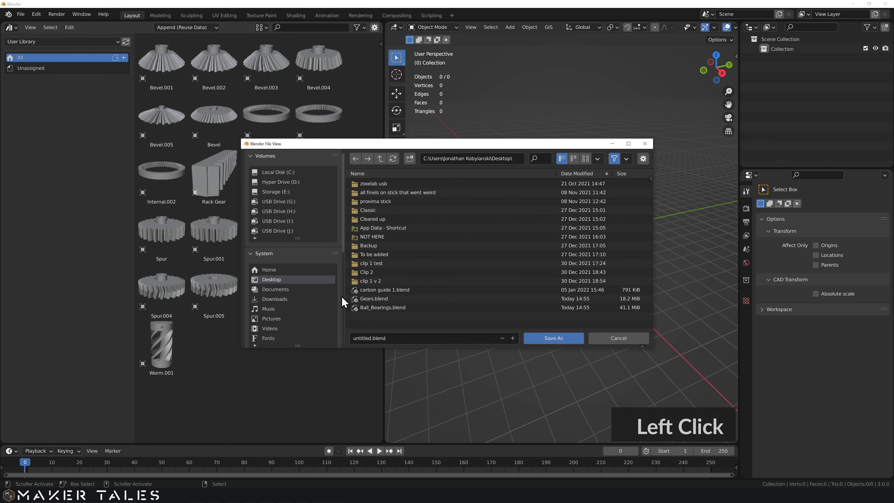
double_click(366, 337)
type("test")
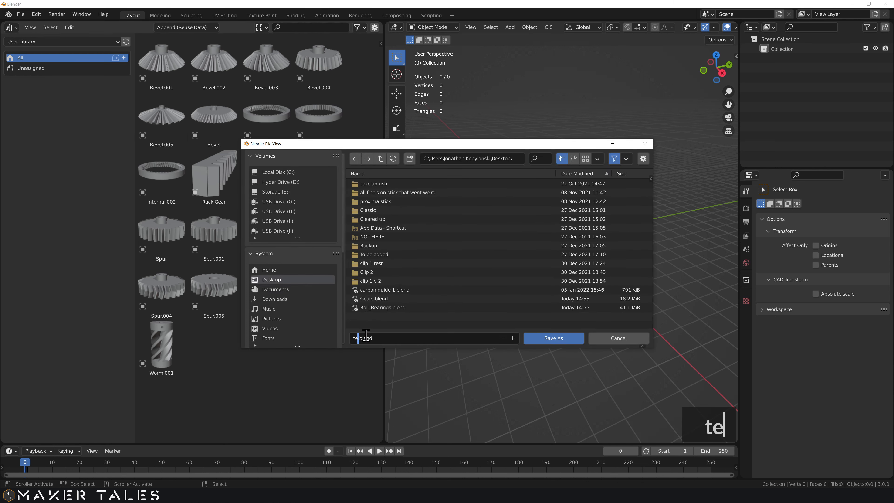
double_click(560, 339)
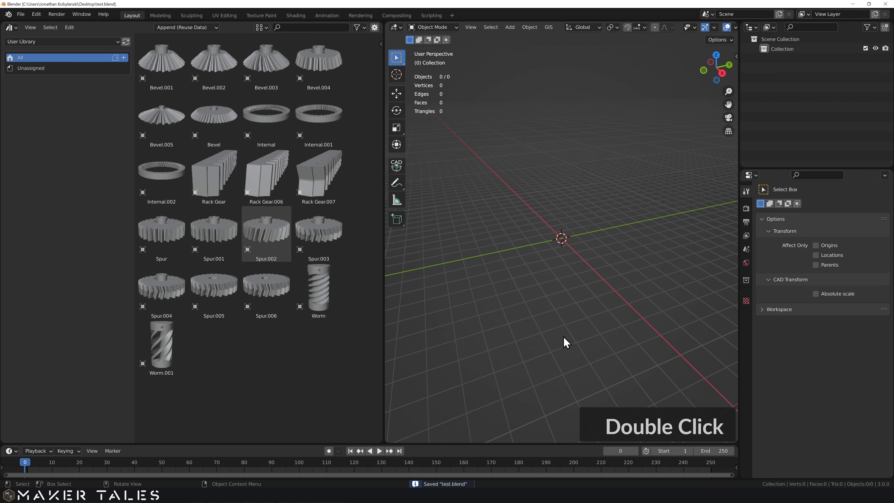
Restart the Blender instance that holds the empty scene and reopen the recent test.blend file.
left_click(744, 95)
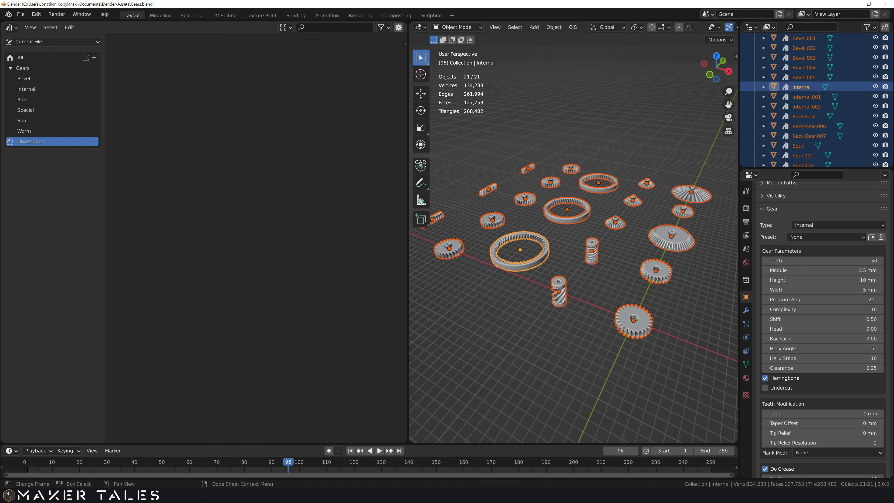
left_click(75, 495)
type("ble")
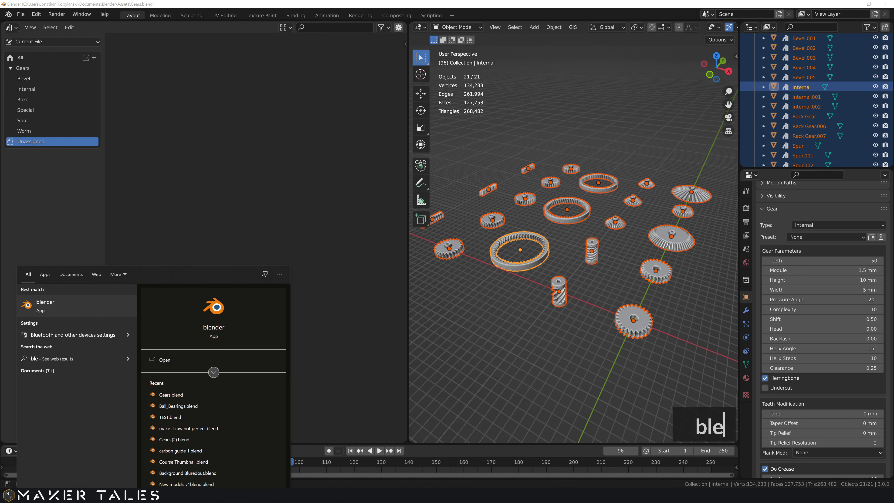
key("Return")
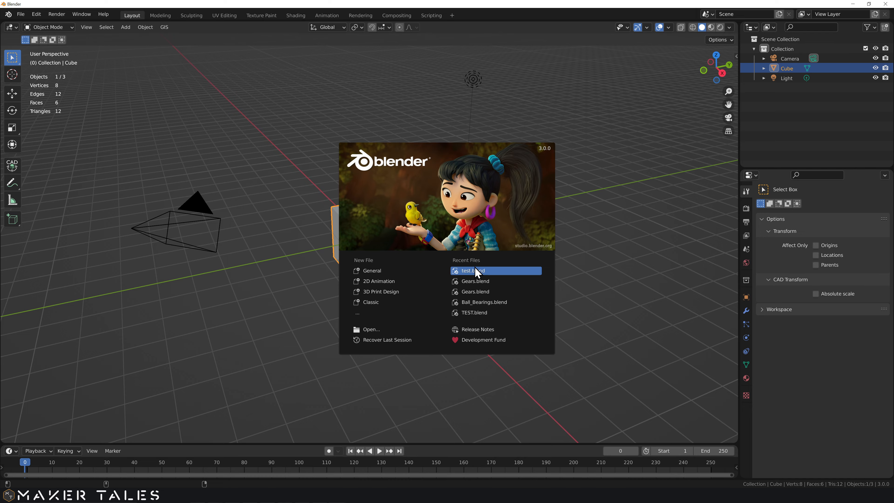
left_click(467, 270)
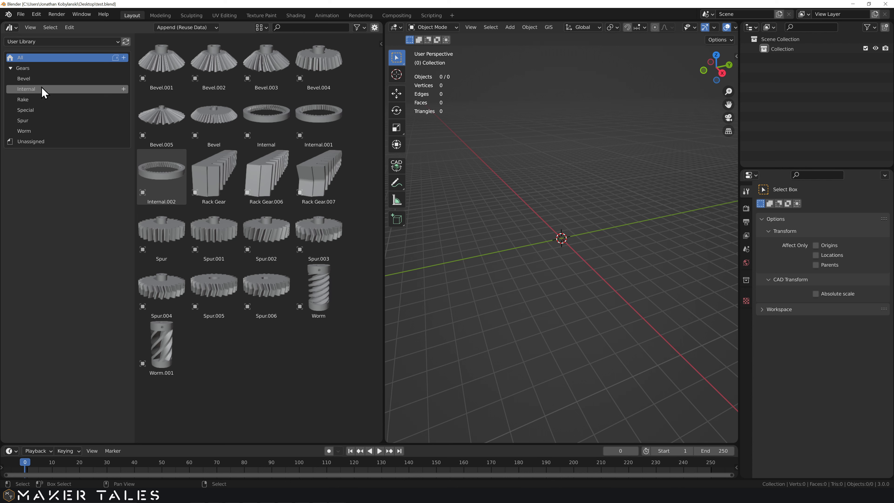
Browse the User Library's Gears catalog and its Bevel, Internal, Rake, Special and Spur subcatalogs to check their contents.
left_click(33, 69)
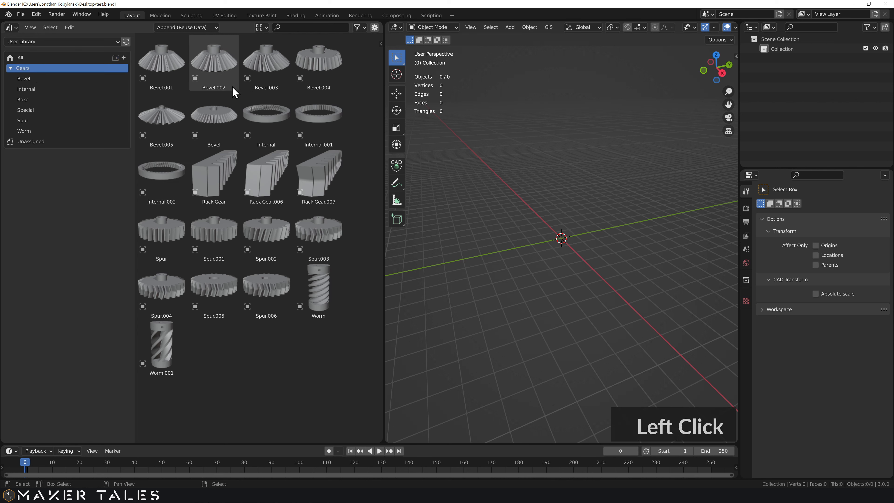
left_click(58, 79)
left_click(55, 89)
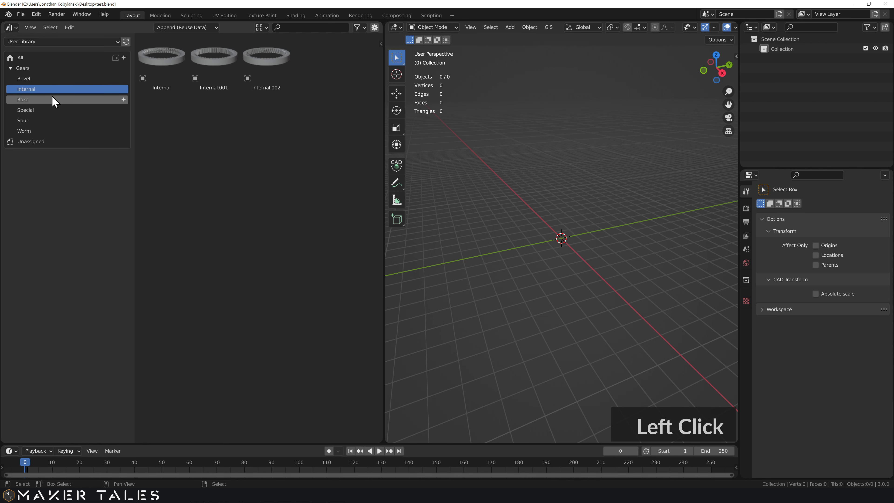
left_click(51, 100)
left_click(50, 110)
left_click(47, 121)
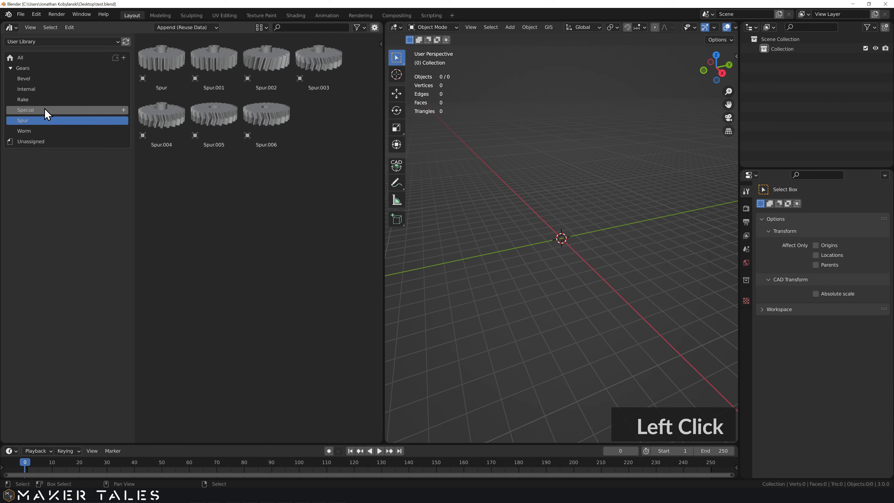
left_click(52, 90)
left_click(57, 69)
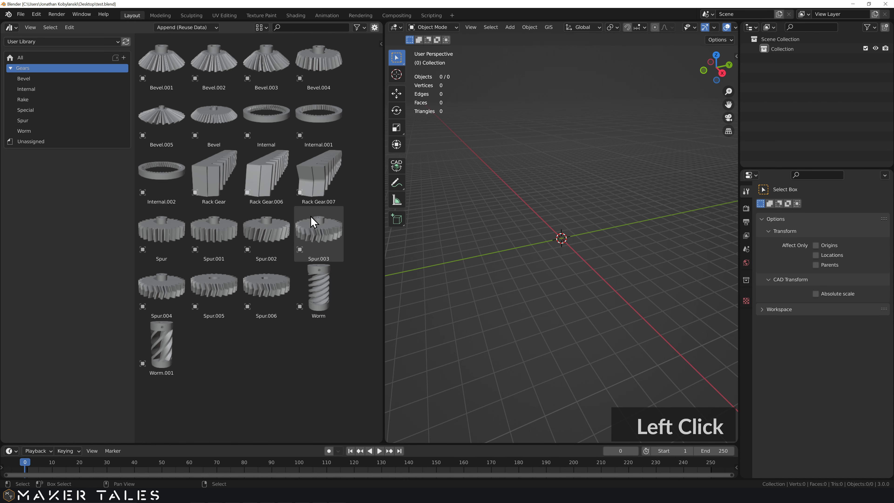
Switch to the Ball_Bearings.blend window and mark all five bearing objects as assets.
left_click(337, 500)
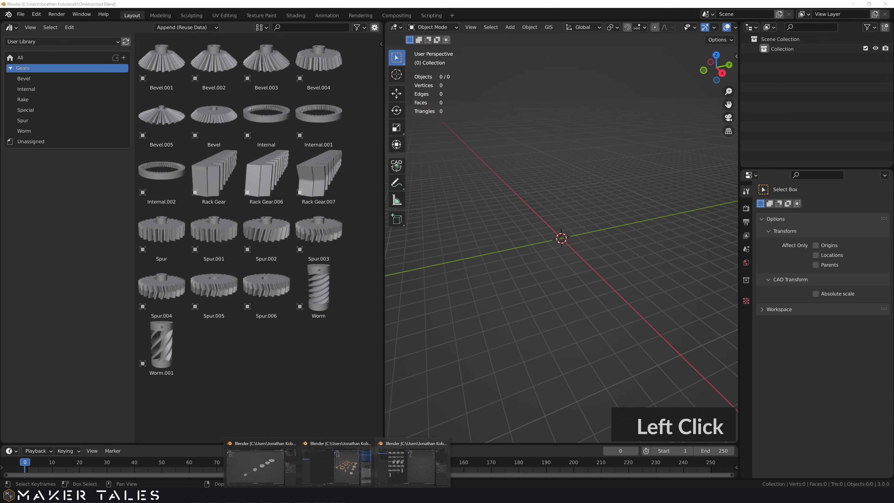
left_click(278, 470)
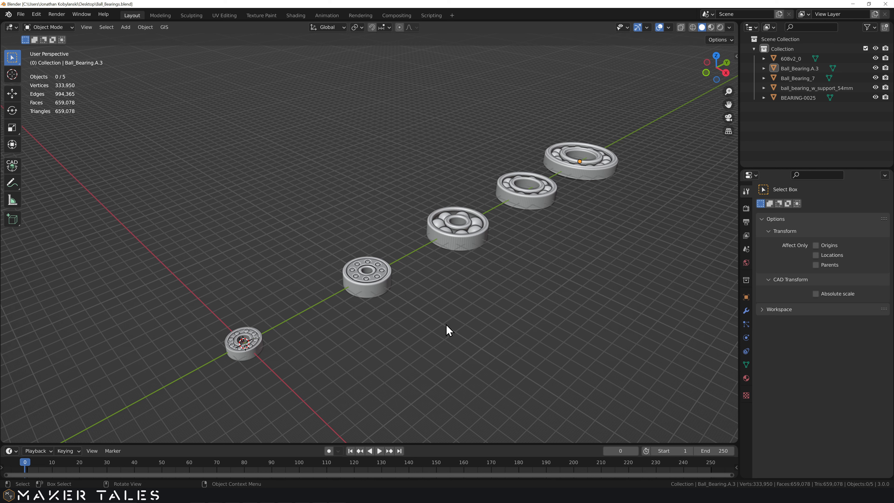
left_click_drag(640, 115, 188, 408)
right_click(798, 79)
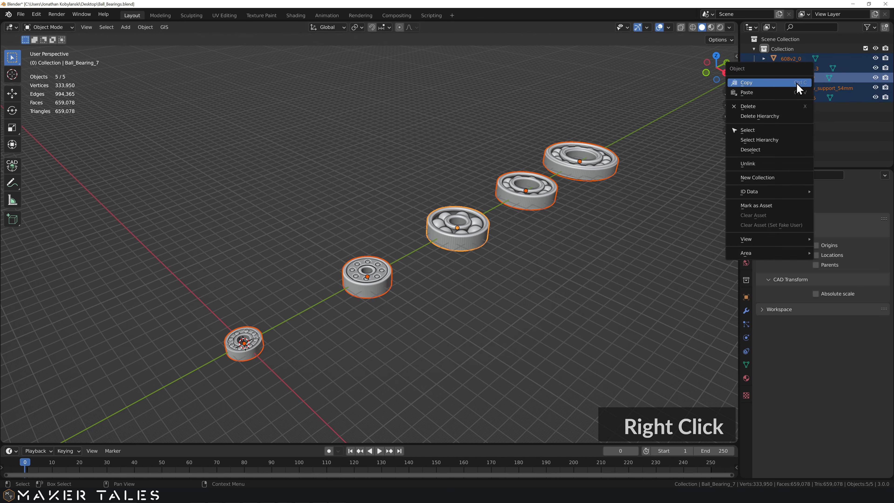
left_click(760, 205)
left_click(169, 160)
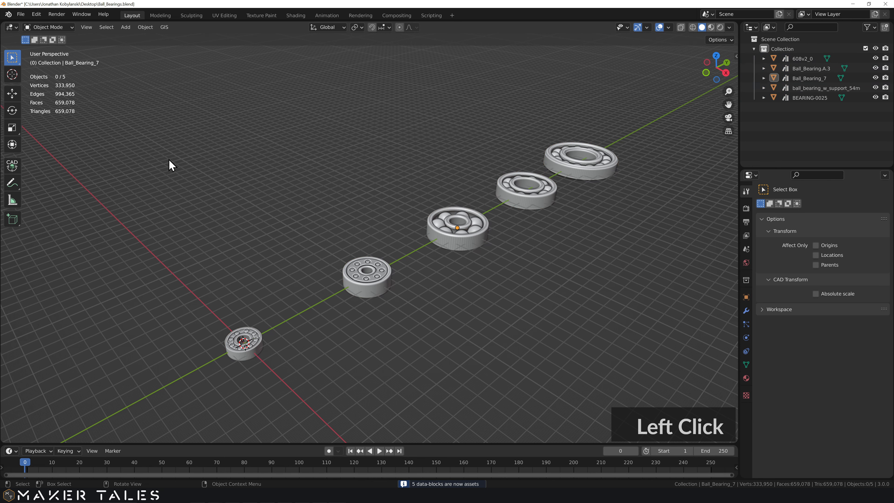
In the Asset Browser, add a catalog named Bearings and assign all the unassigned bearing assets to it.
key("shift+F1")
key("shift+F1")
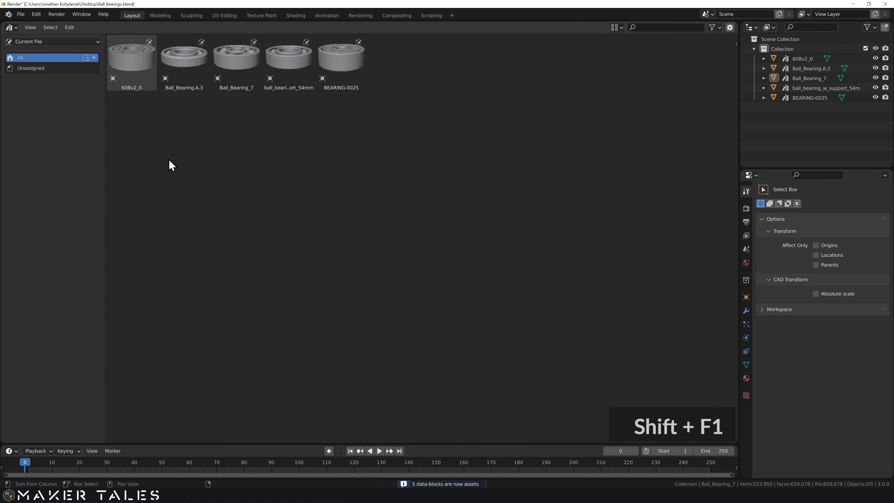
left_click(94, 57)
double_click(27, 68)
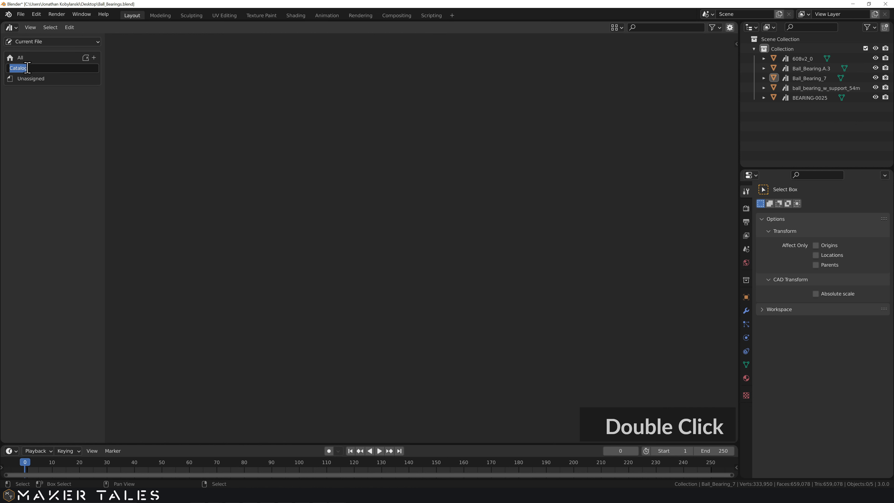
type("Bears")
key("BackSpace")
type("ings")
key("Return")
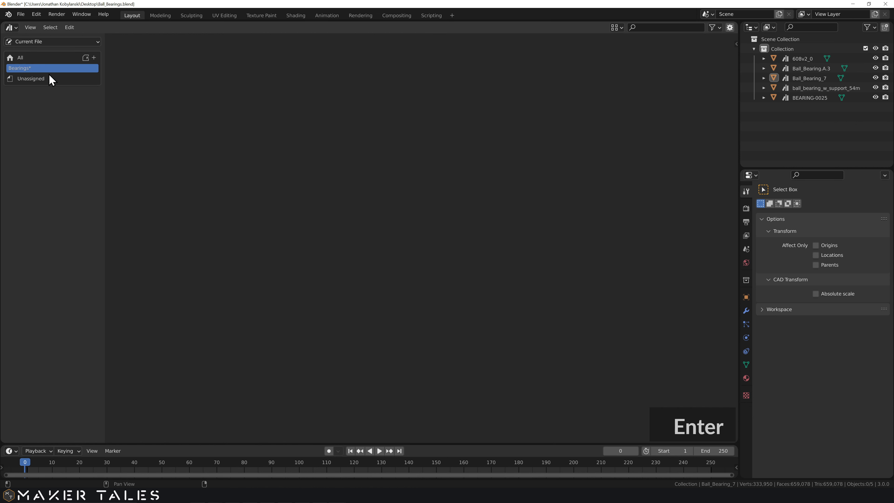
left_click(34, 78)
left_click_drag(364, 116, 42, 67)
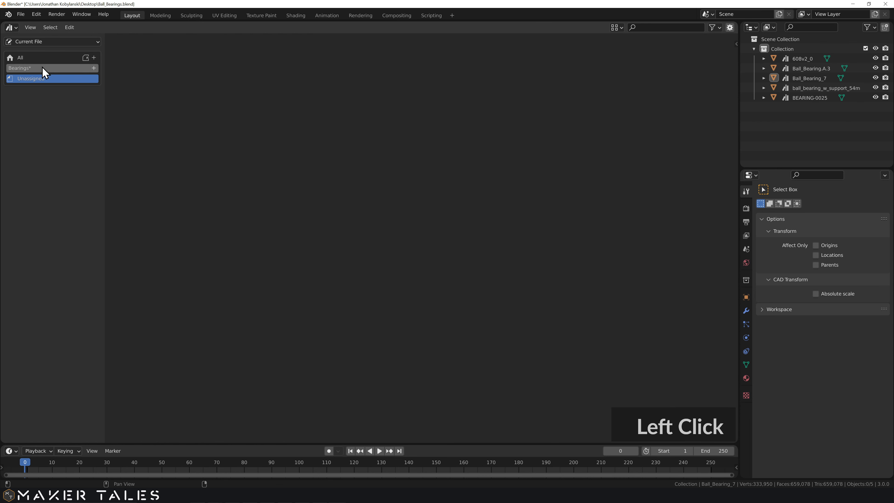
Save Ball_Bearings.blend as a copy in the Assets folder under Documents\Blender, keeping its file name.
left_click(22, 16)
left_click(37, 85)
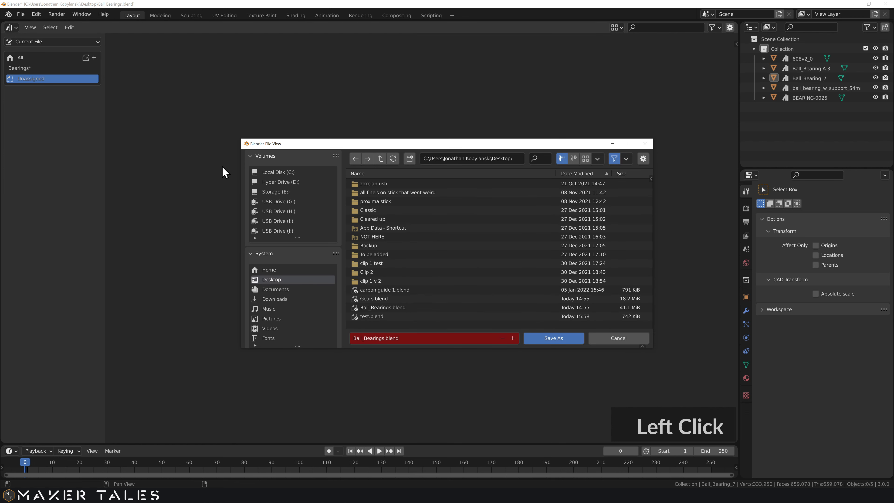
left_click(272, 290)
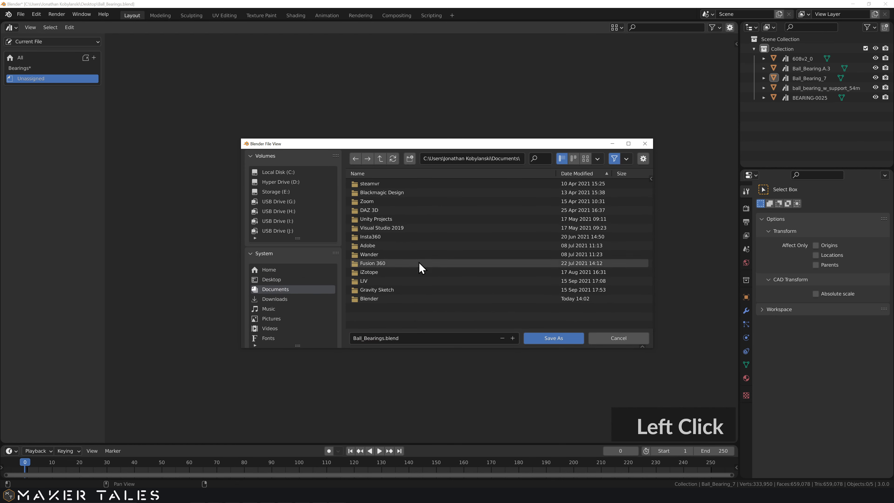
double_click(384, 300)
left_click(374, 186)
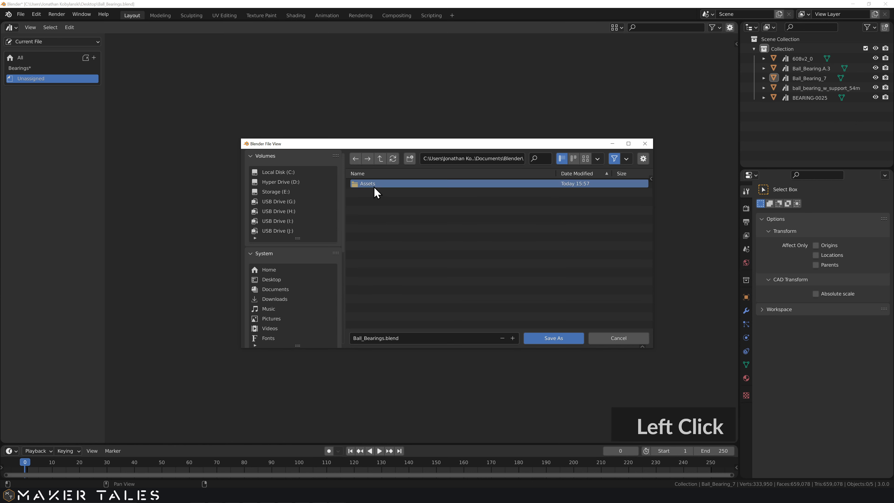
double_click(370, 184)
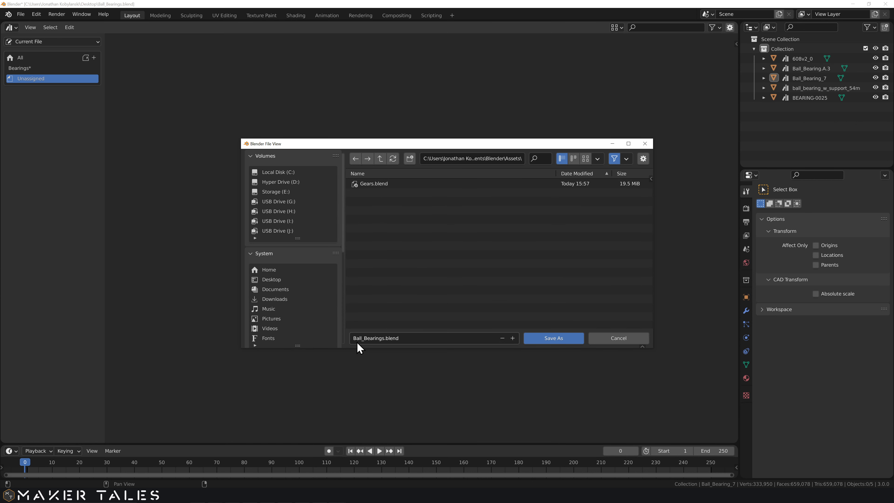
left_click(542, 339)
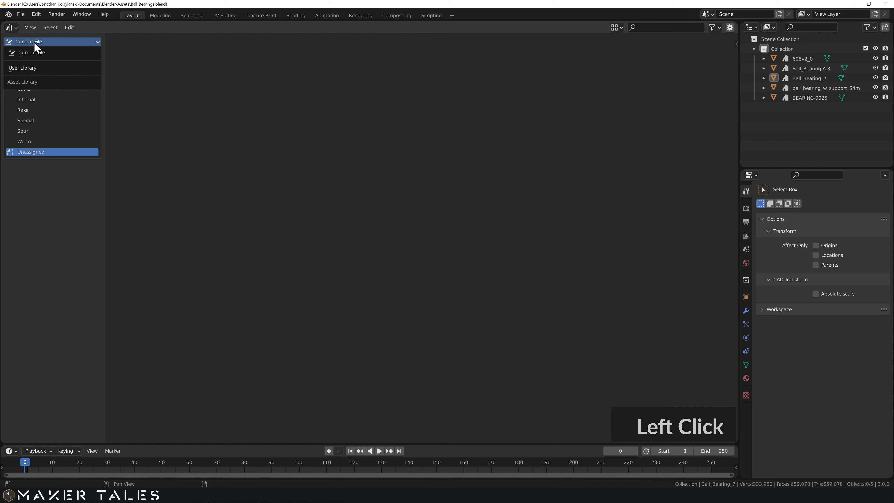
Switch the Asset Browser to the User Library and check the Gears and Bearings catalogs and the full asset list.
left_click(22, 68)
double_click(20, 81)
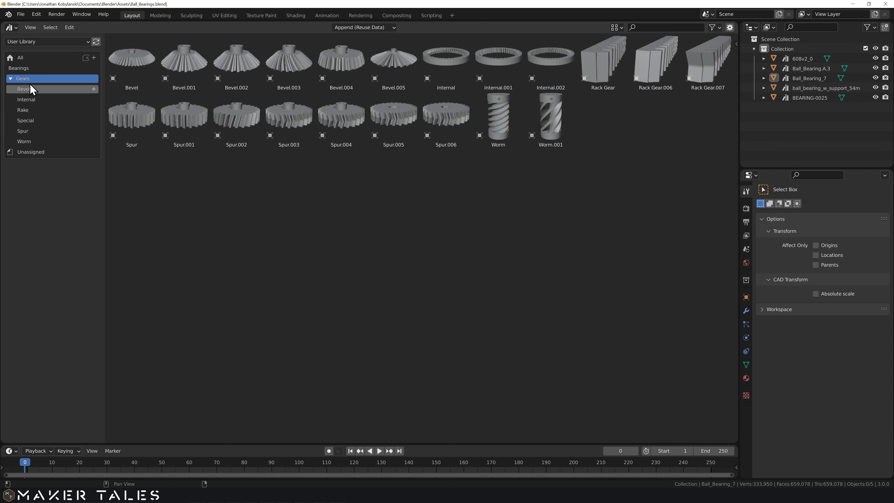
left_click(27, 68)
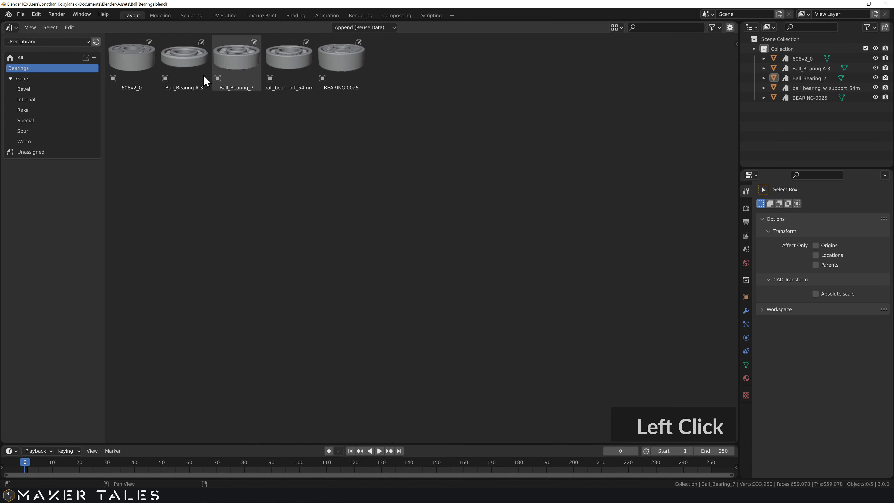
left_click(43, 57)
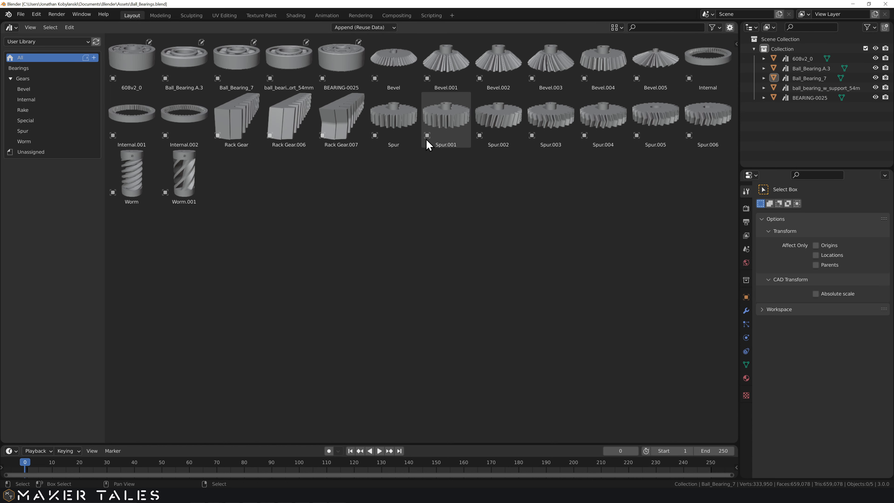
Turn the Asset Browser area back into a 3D Viewport and switch to the test.blend window.
left_click(11, 27)
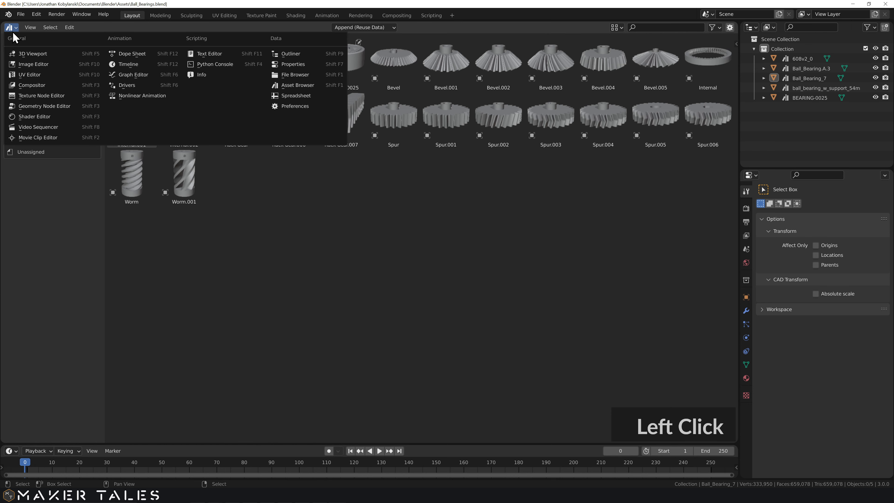
left_click(30, 55)
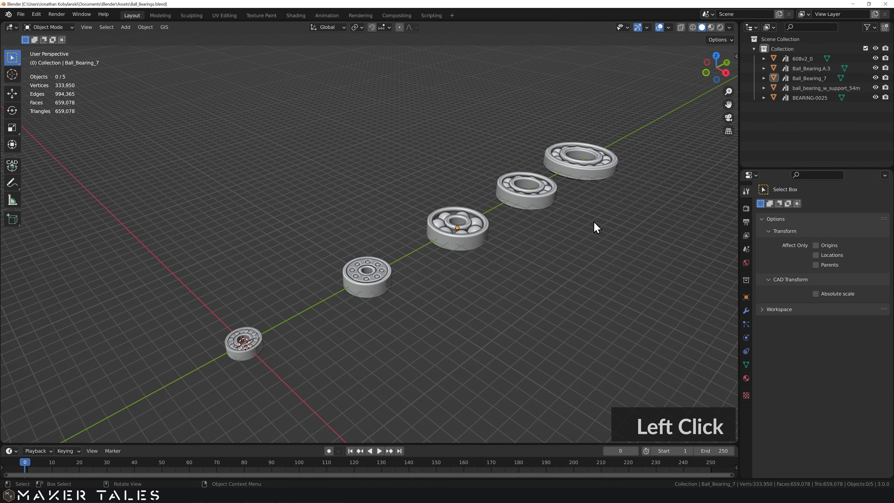
left_click(852, 4)
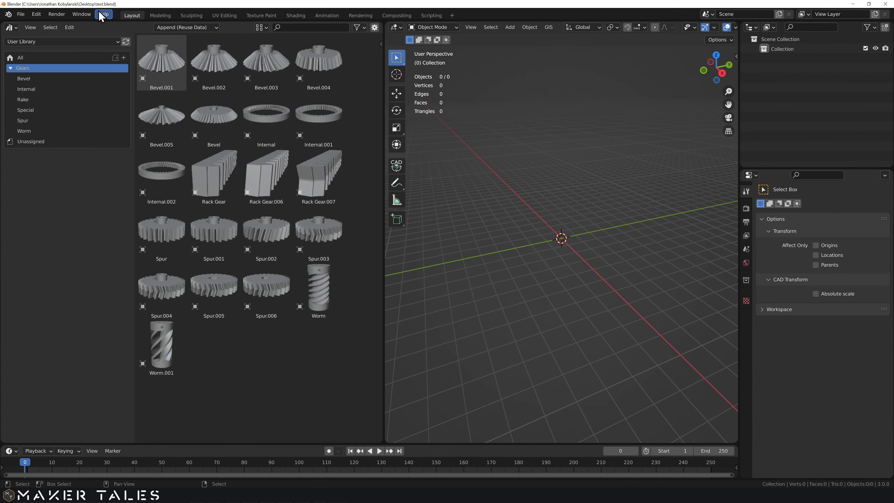
Refresh the User Library, show its Bearings catalog, and widen the 3D Viewport beside the Asset Browser.
left_click(126, 42)
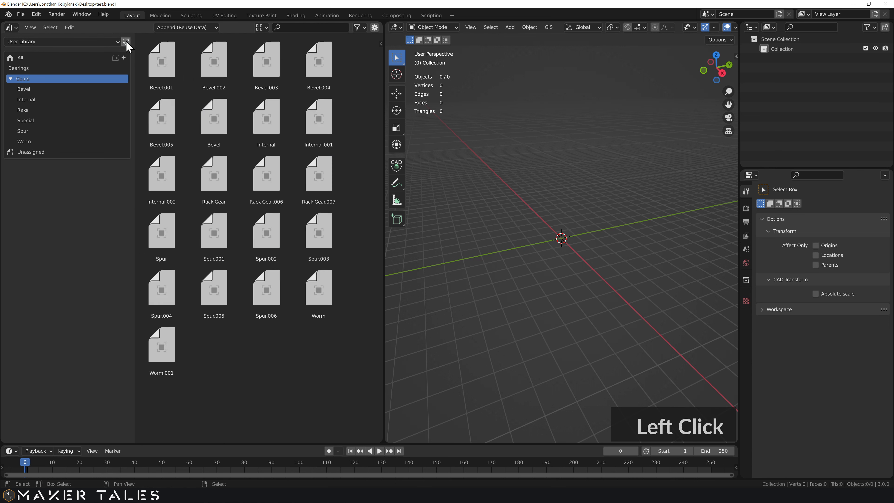
left_click(19, 68)
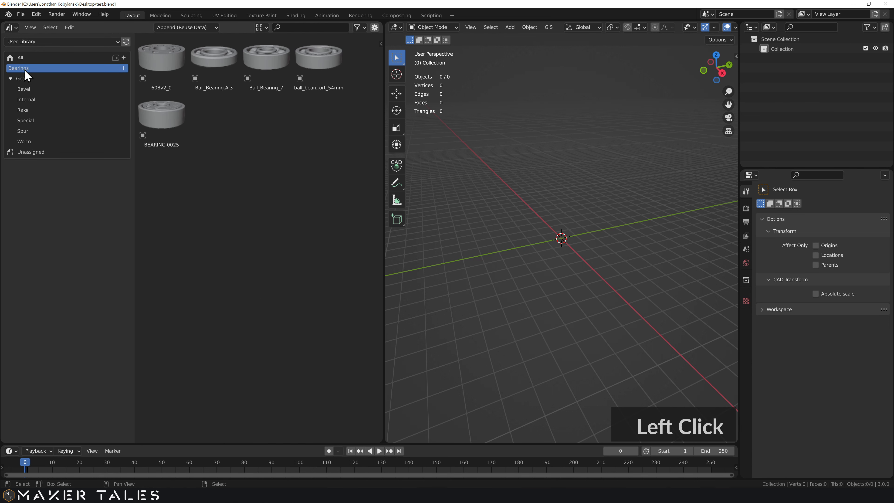
left_click(10, 78)
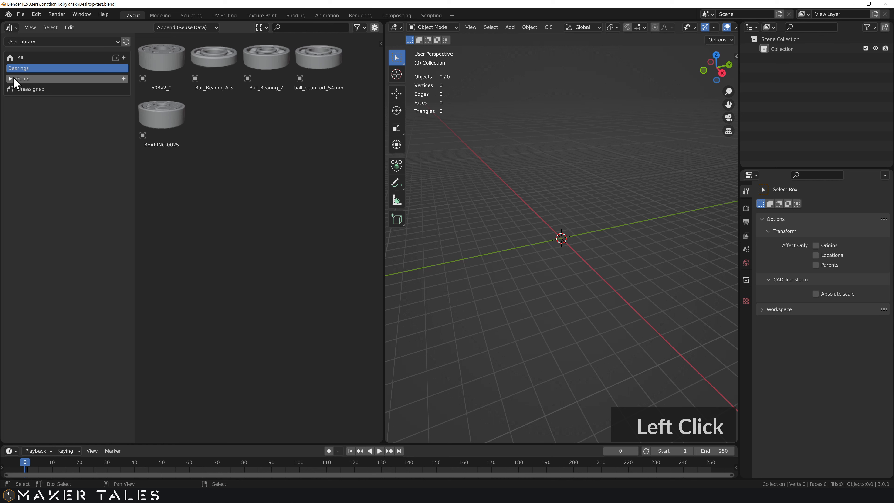
left_click(11, 79)
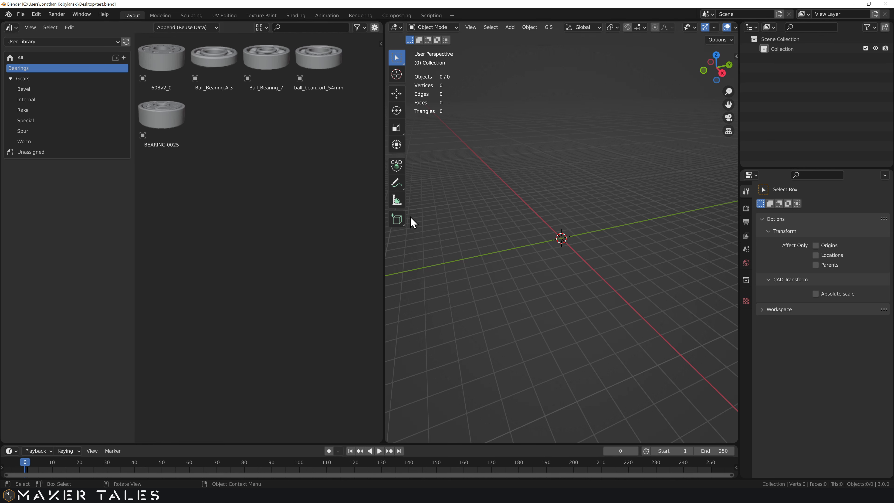
left_click_drag(383, 259, 324, 261)
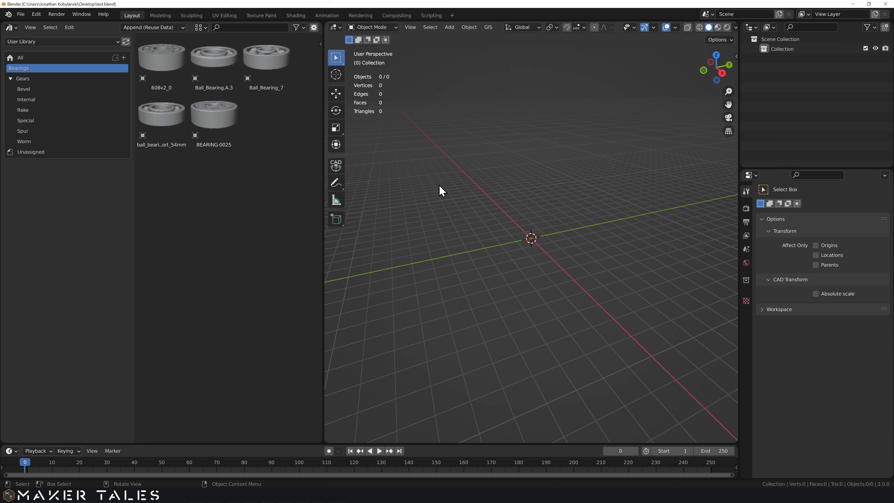
Set the asset import type to Append and place two copies of the 608v2_0 bearing near the origin.
left_click(176, 27)
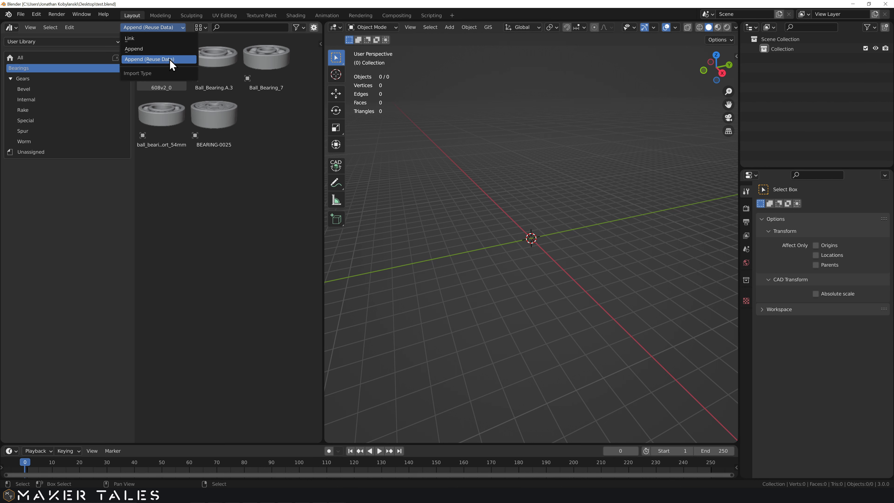
left_click(169, 60)
scroll(553, 263, "up", 3)
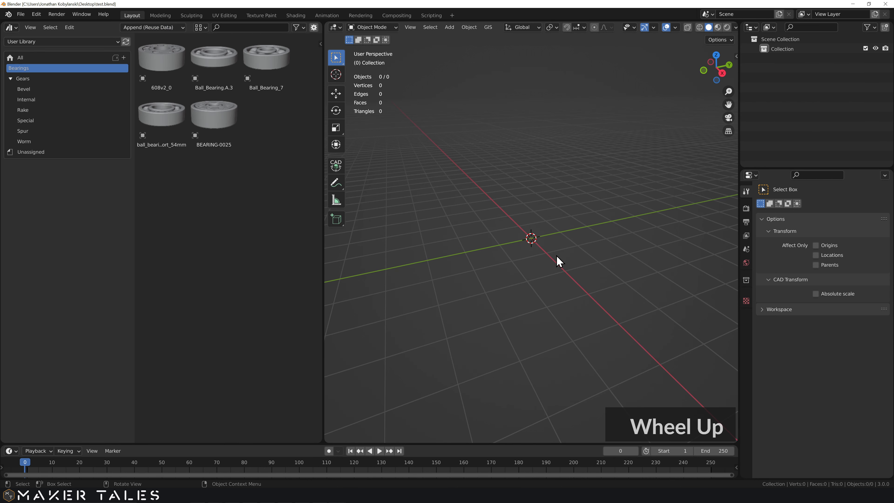
middle_click_drag(557, 260, 562, 274)
left_click(164, 28)
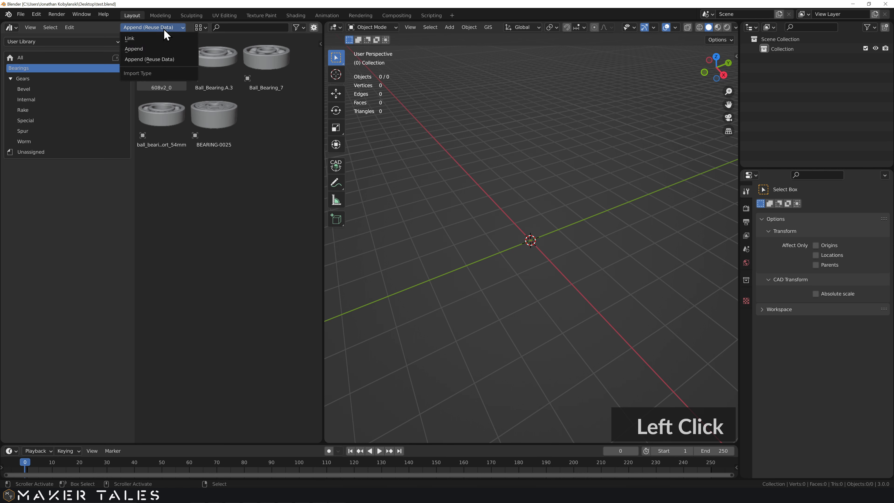
left_click(151, 50)
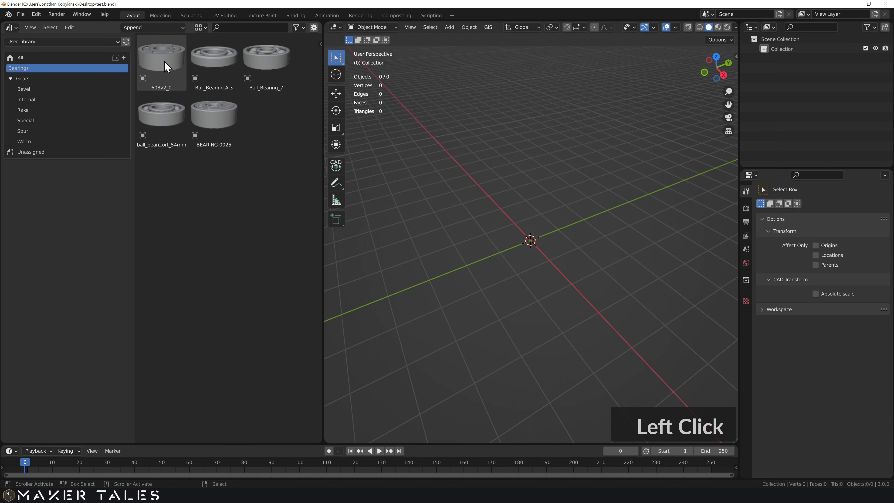
left_click_drag(166, 66, 471, 200)
scroll(484, 205, "down", 3)
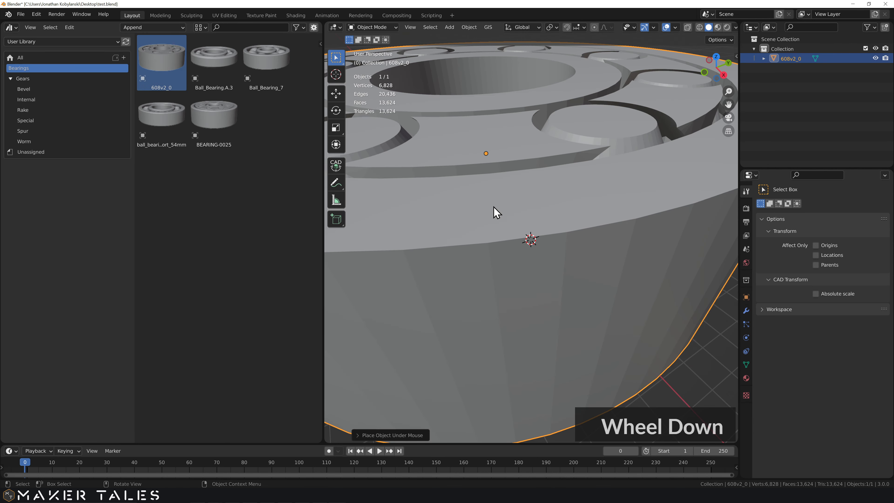
scroll(494, 206, "down", 10)
scroll(494, 207, "up", 2)
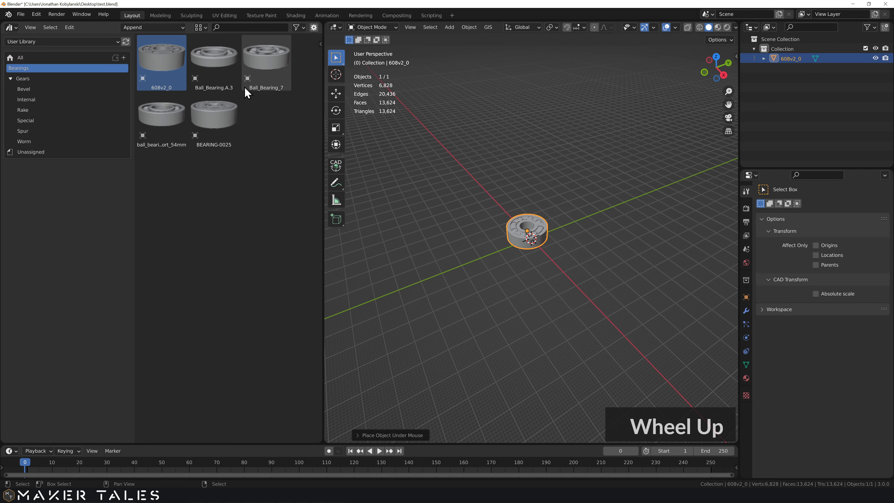
left_click_drag(149, 52, 568, 268)
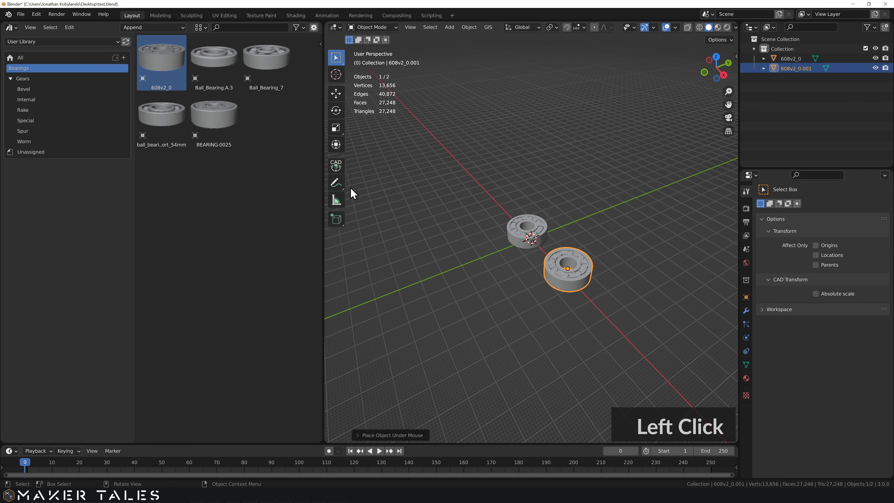
Set the import type to Append (Reuse Data) and place two more 608v2_0 bearings beside the existing pair.
left_click(163, 35)
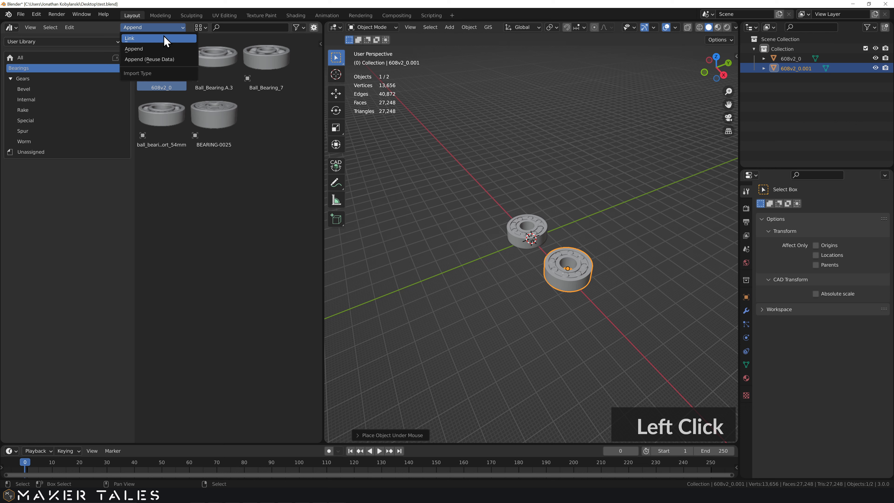
left_click(159, 57)
left_click_drag(163, 65, 524, 303)
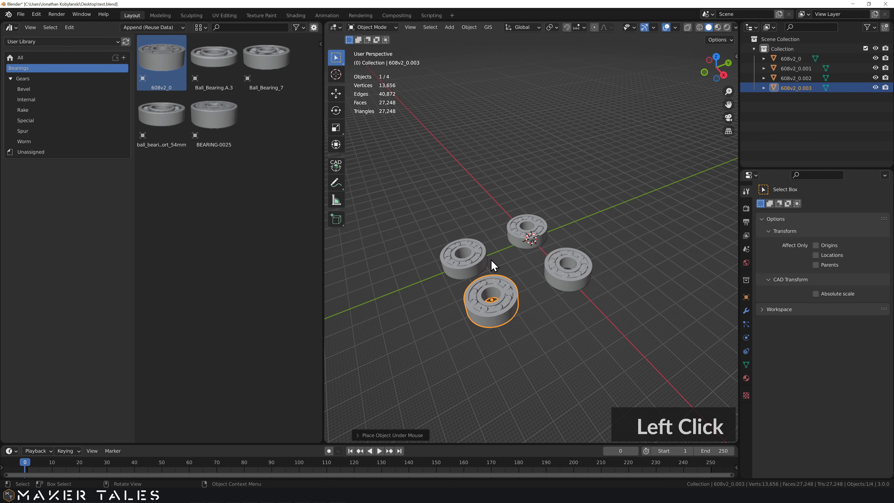
Enter and leave Edit Mode on the first and second 608v2_0 bearings to examine which copies share mesh data.
left_click(531, 234)
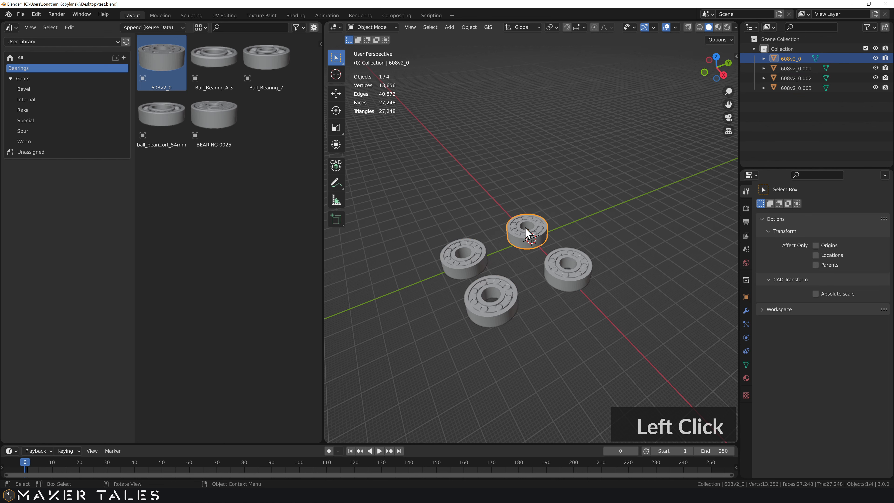
left_click(468, 259)
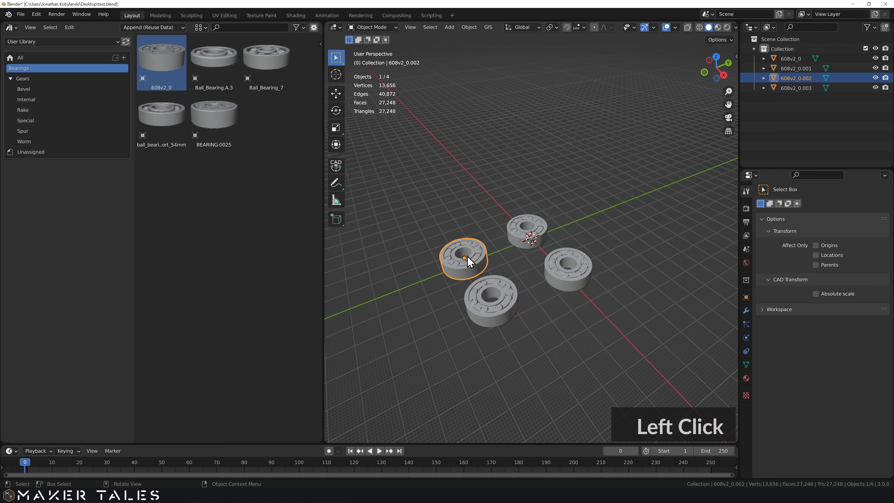
left_click(530, 226)
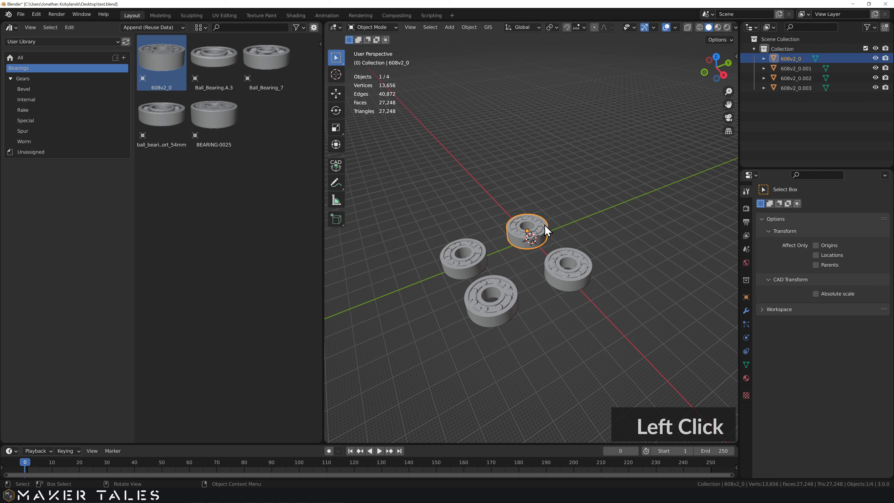
key("Tab")
key("Tab")
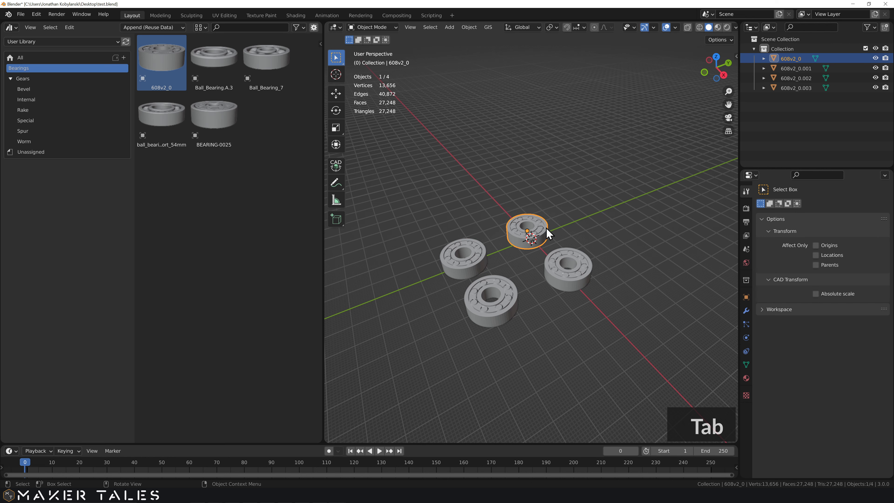
left_click(564, 257)
key("Tab")
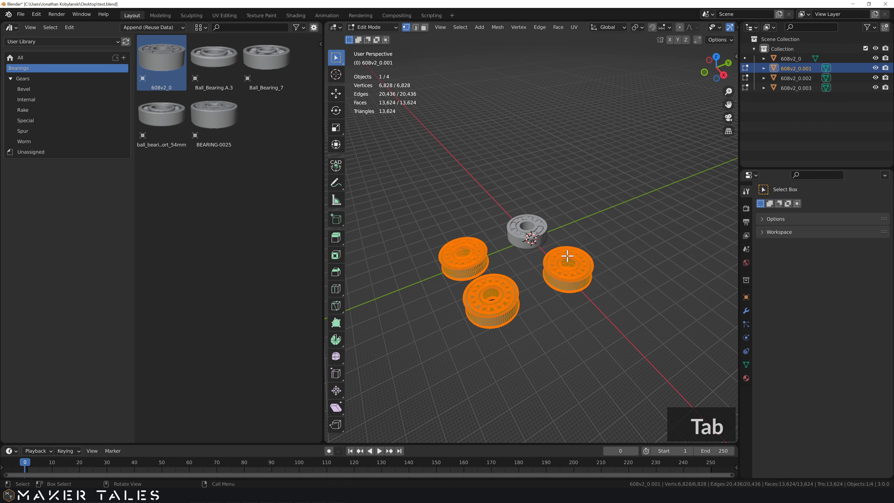
key("Tab")
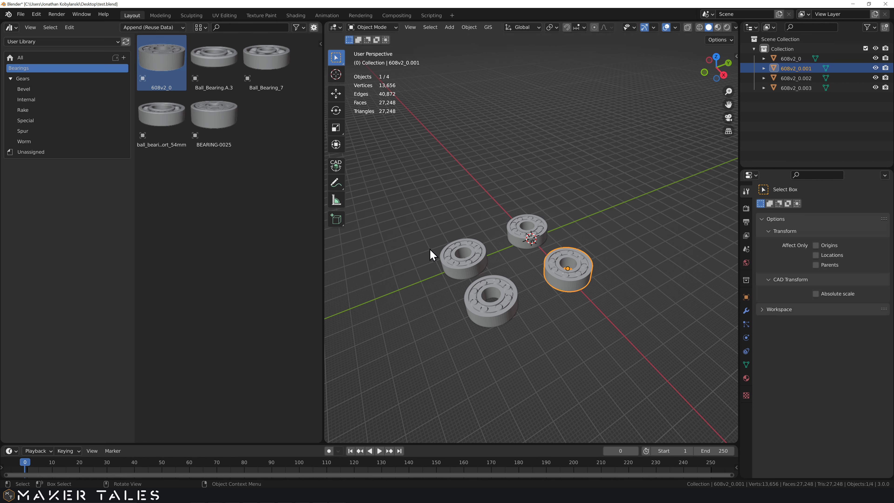
Set the import type to Append and place two more 608v2_0 bearings behind the existing four.
left_click(155, 27)
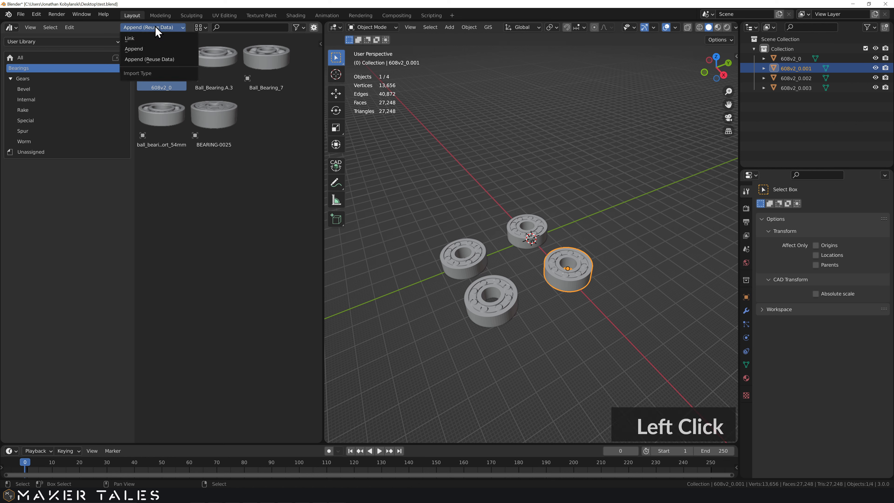
left_click(149, 49)
left_click_drag(163, 57, 529, 196)
Enter and leave Edit Mode on each newly appended bearing to check its mesh independence, then select the original bearing.
left_click(541, 145)
left_click(537, 194)
key("Tab")
key("Tab")
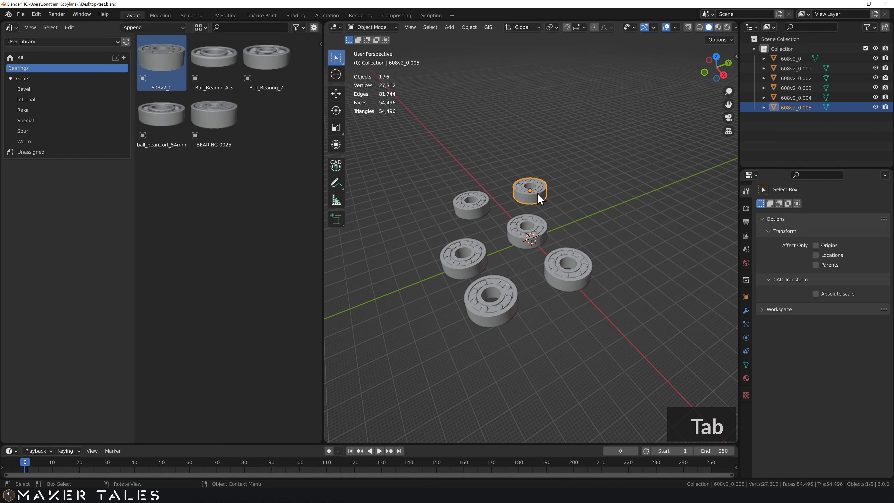
left_click(484, 203)
key("Tab")
key("Tab")
left_click(531, 223)
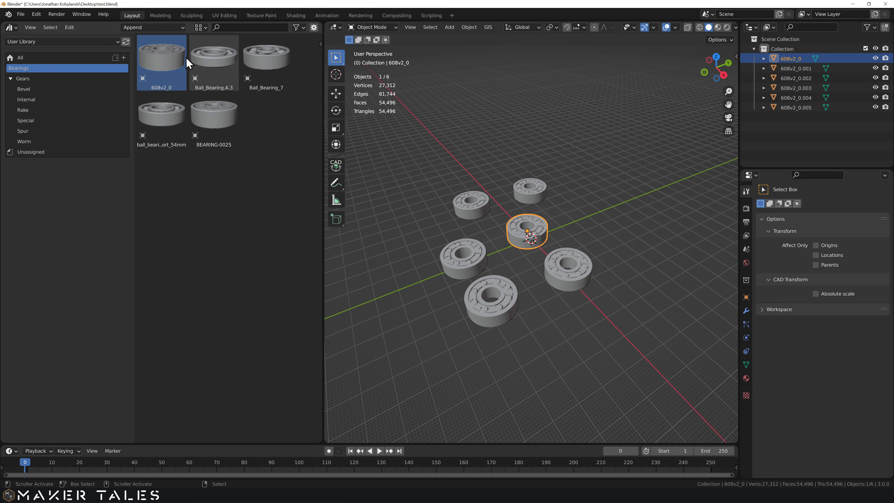
Set the asset import type back to Append (Reuse Data).
left_click(174, 28)
left_click(161, 66)
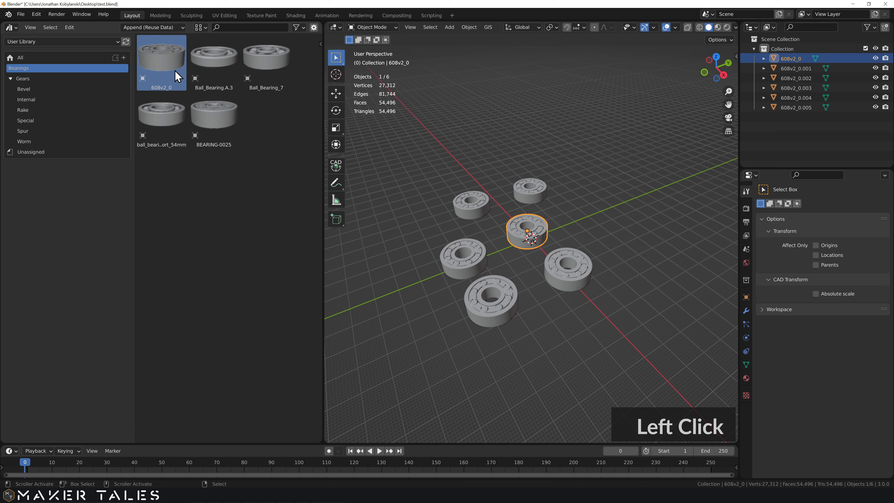
Place another 608v2_0 bearing beside the group, and enter and leave Edit Mode on two earlier copies to compare mesh sharing.
left_click_drag(175, 71, 395, 212)
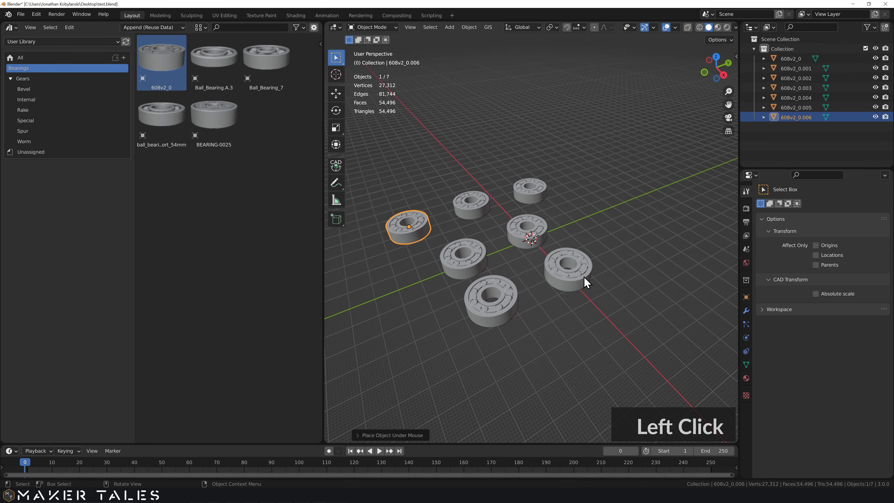
left_click(476, 206)
key("Tab")
key("Tab")
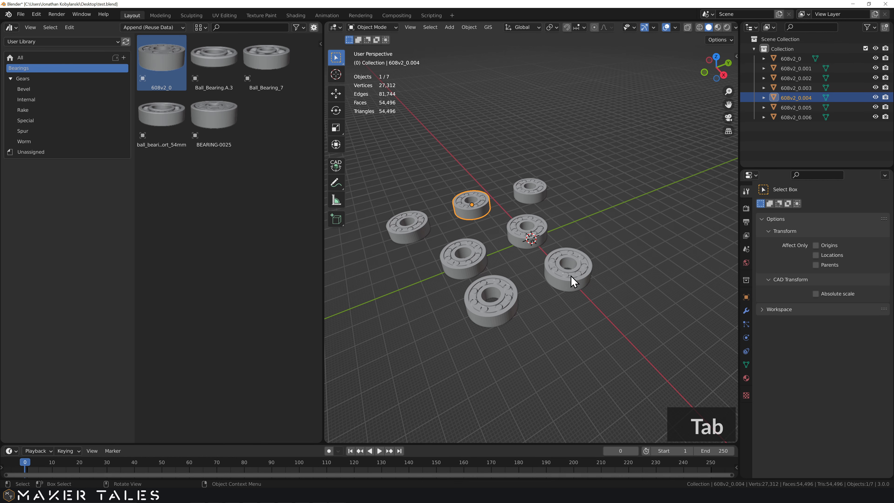
left_click(575, 275)
key("Tab")
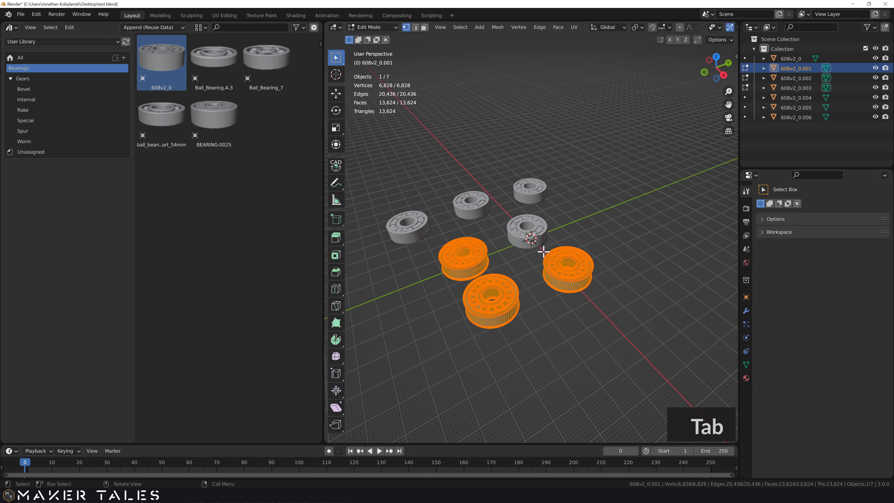
key("Tab")
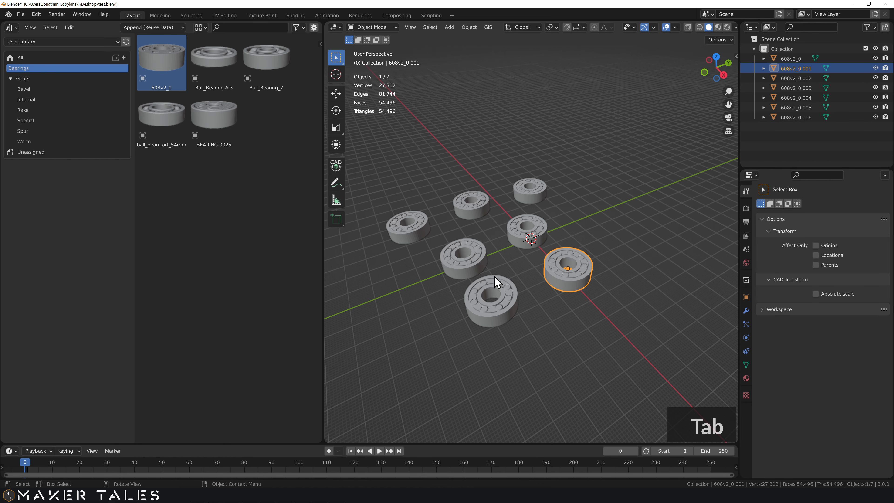
Make a linked duplicate of the original 608v2_0 bearing and move it within the XY plane to an empty spot beside it.
middle_click_drag(495, 282, 510, 319)
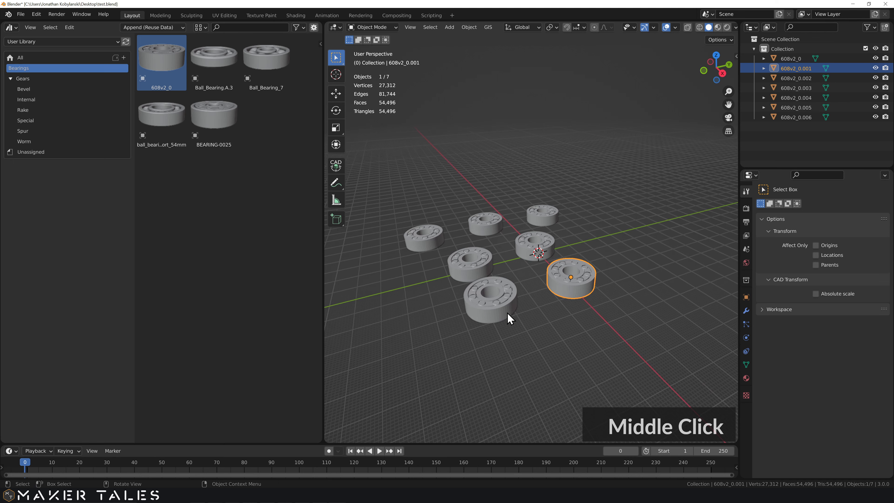
scroll(521, 310, "up", 3)
left_click(528, 245)
key("Tab")
key("Tab")
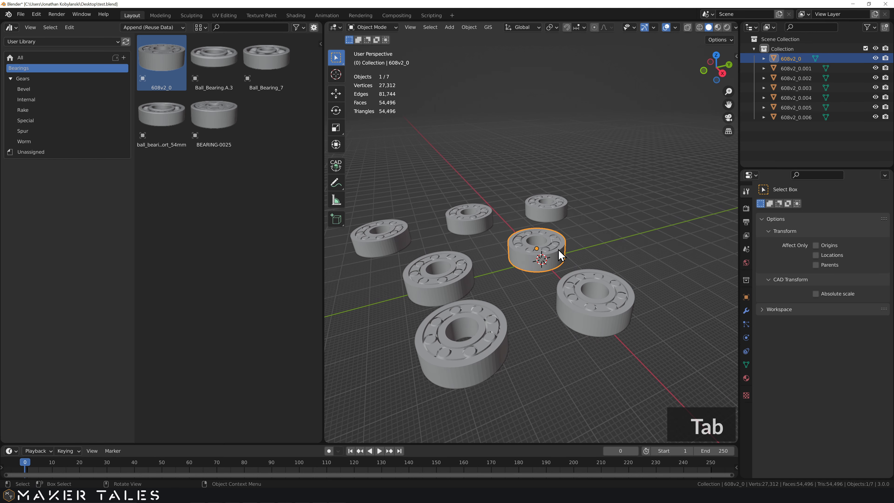
scroll(563, 250, "down", 3)
key("alt+d")
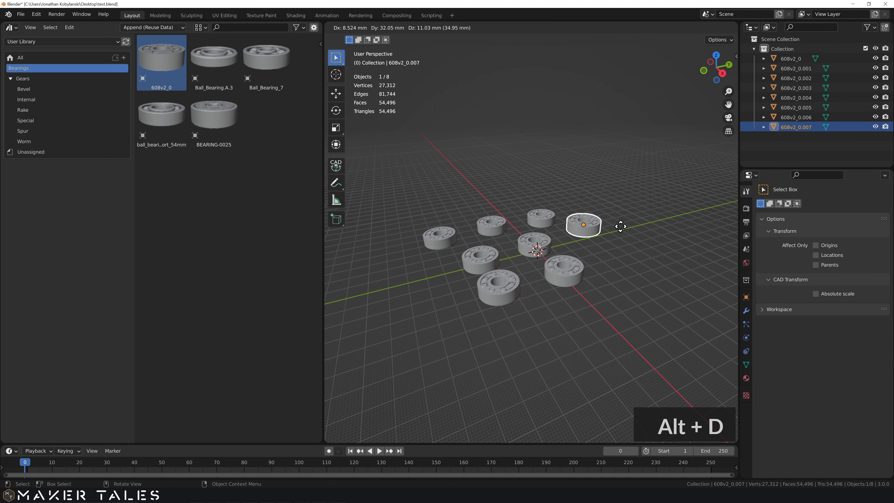
key("shift+z")
left_click(636, 250)
Enter and leave Edit Mode on the original bearing to examine its linked duplicate, and open its mesh data settings to check the user count.
left_click(533, 245)
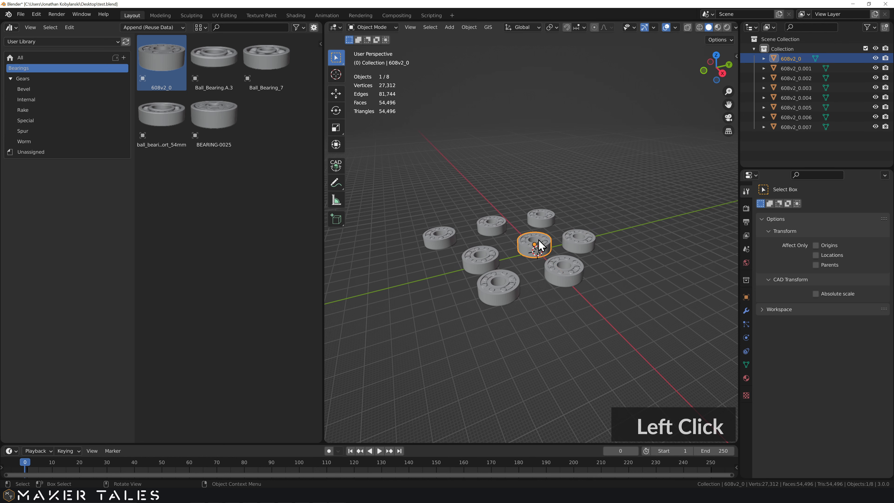
key("Tab")
key("Tab")
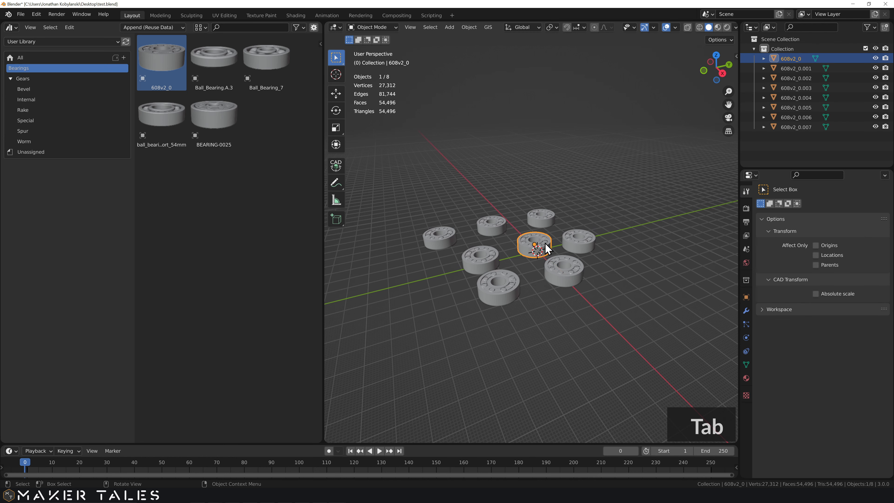
key("Tab")
key("Tab")
scroll(570, 238, "up", 3)
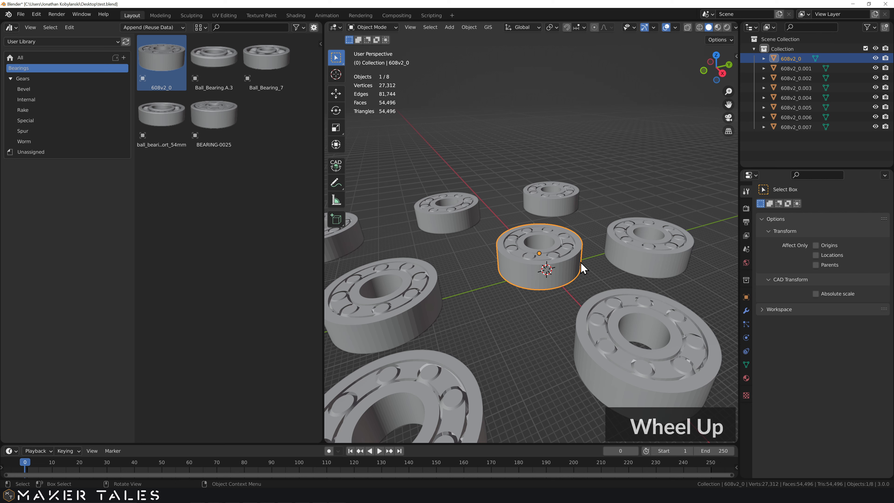
left_click(745, 364)
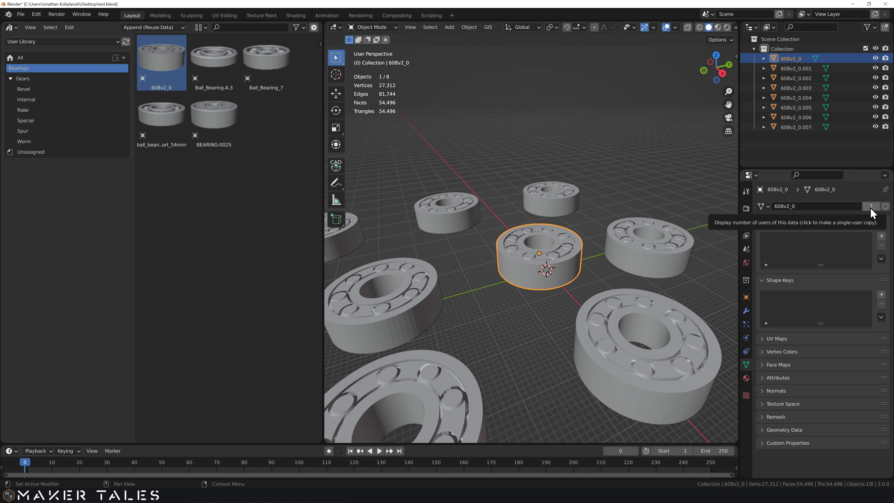
Deselect everything and run Make Single User for Object & Data with the type set to All.
left_click(459, 282)
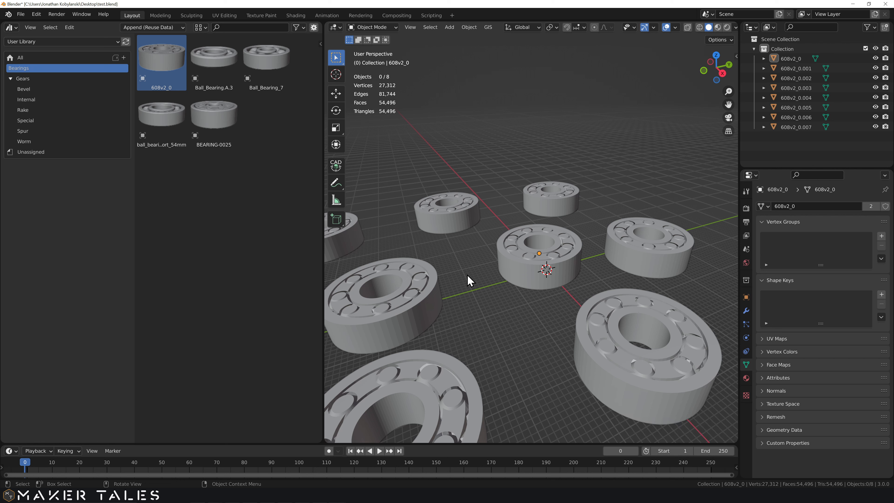
key("space")
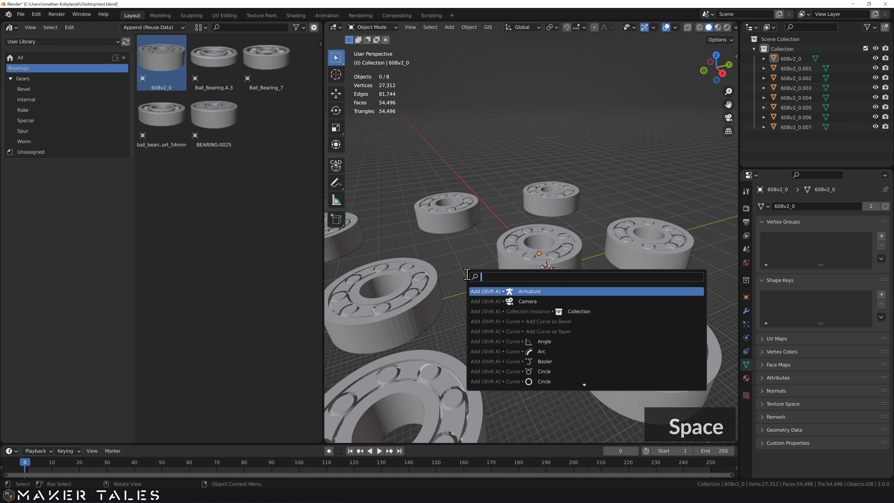
type("make singel")
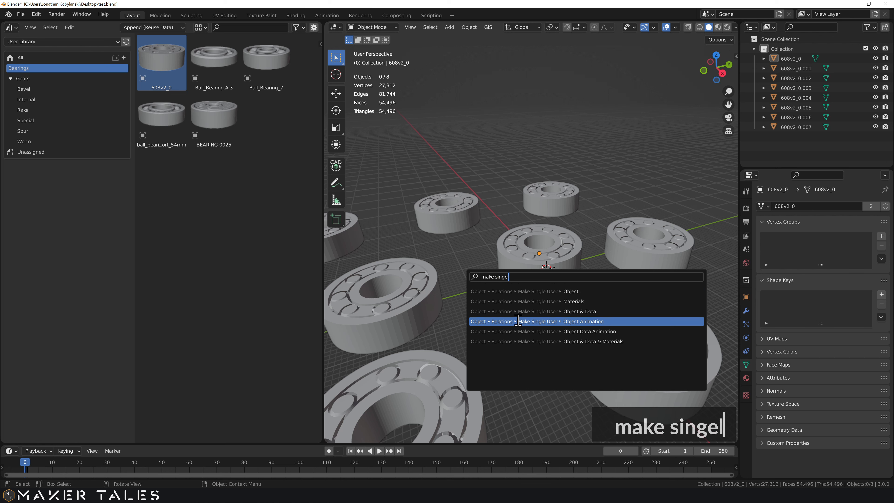
left_click(572, 313)
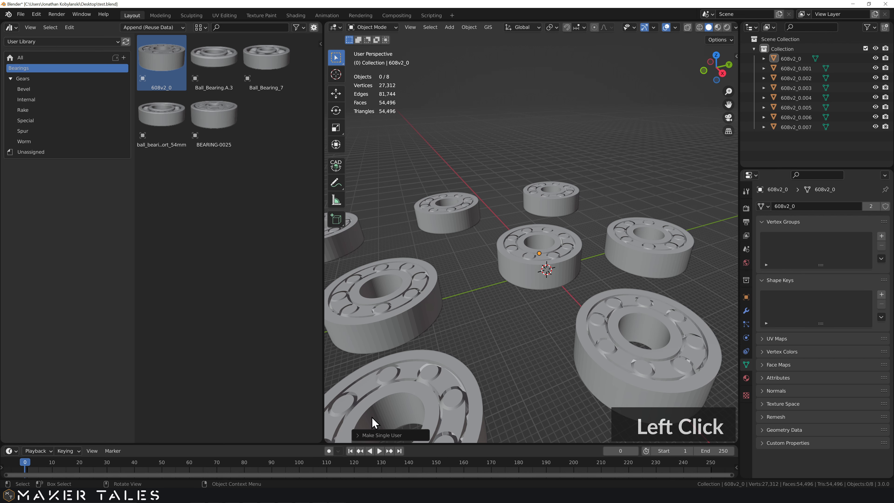
left_click(360, 434)
left_click(428, 381)
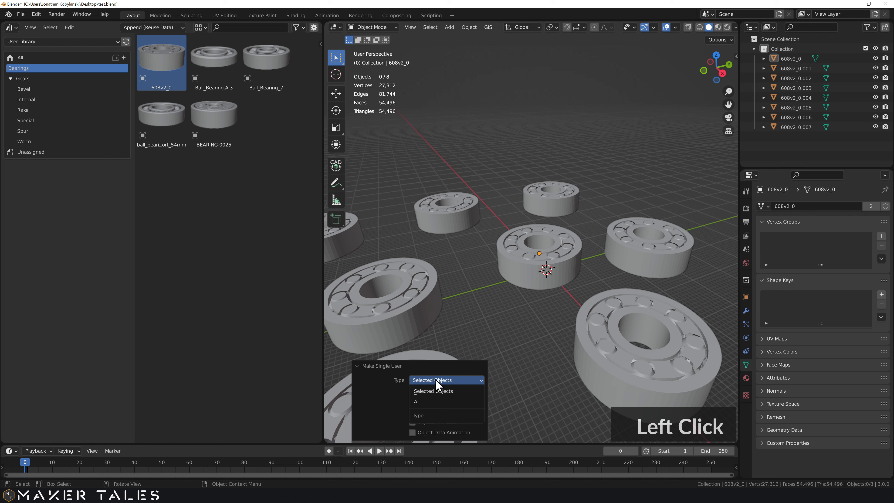
left_click(421, 401)
scroll(477, 314, "down", 2)
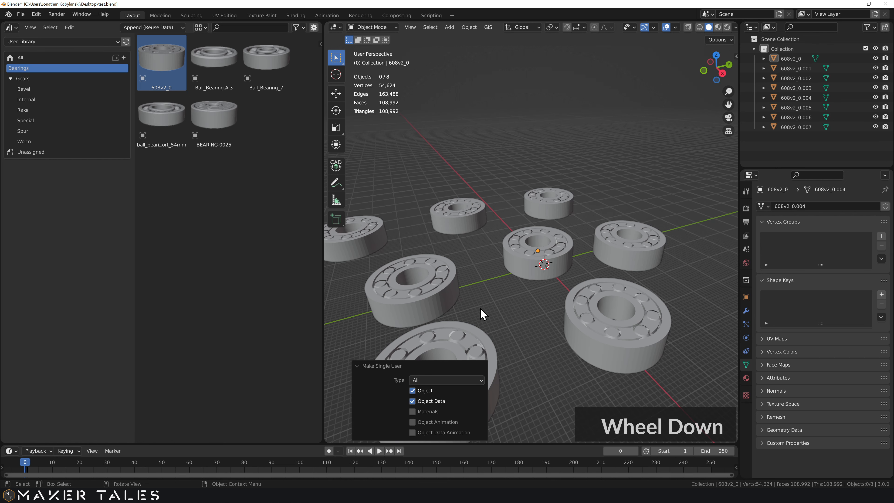
Enter and leave Edit Mode on the two nearest bearings in turn to check that each mesh is independent, then clear the selection.
left_click(464, 342)
key("Tab")
key("Tab")
left_click(437, 305)
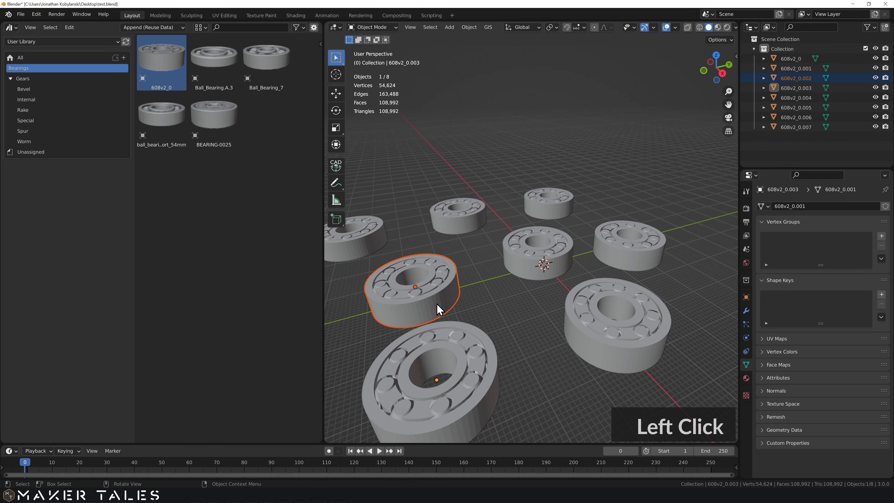
key("Tab")
key("Tab")
left_click(461, 288)
double_click(448, 286)
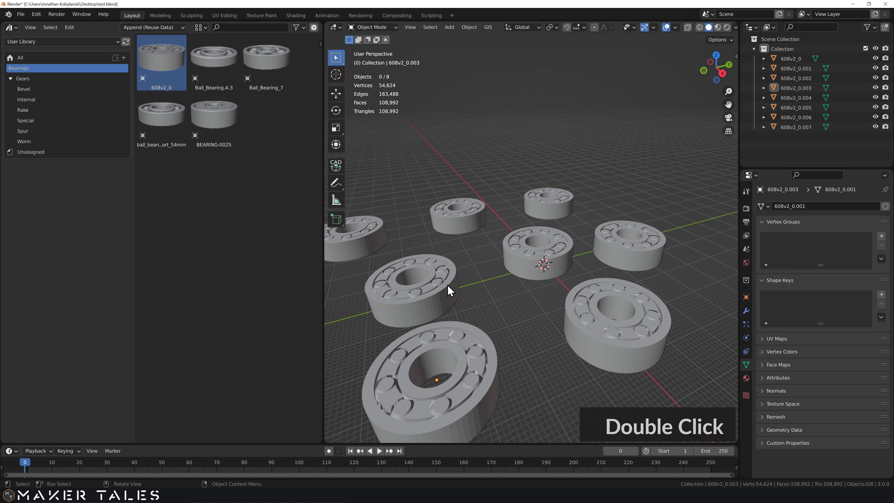
key("Tab")
key("Tab")
left_click(430, 275)
key("Tab")
key("Tab")
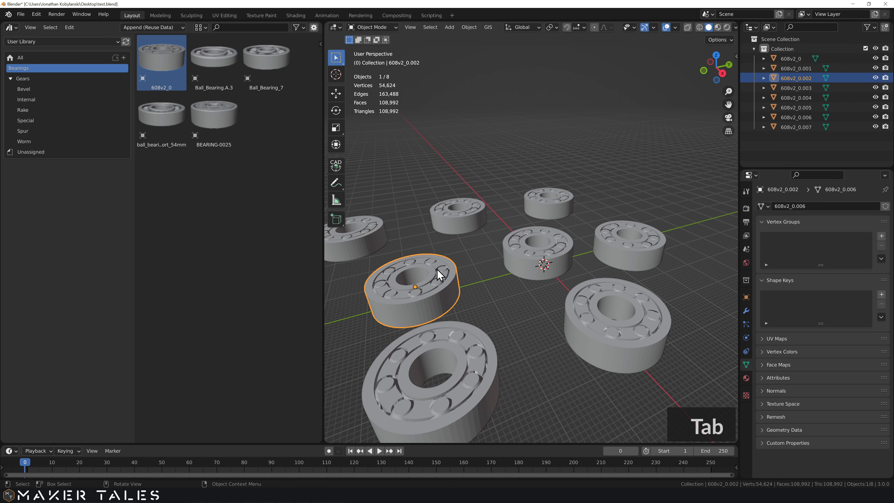
left_click(493, 287)
Delete all the bearings from the scene.
scroll(483, 287, "down", 3)
middle_click_drag(471, 286, 586, 245, "shift")
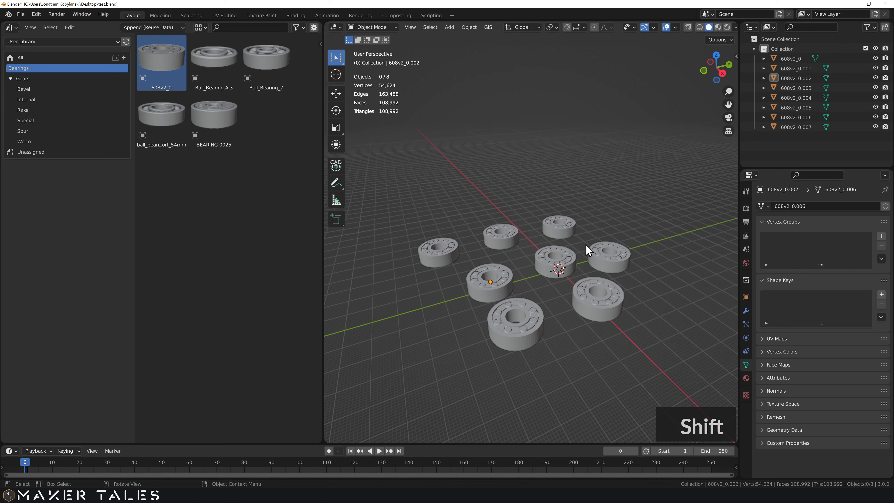
left_click_drag(647, 192, 412, 378)
key("Delete")
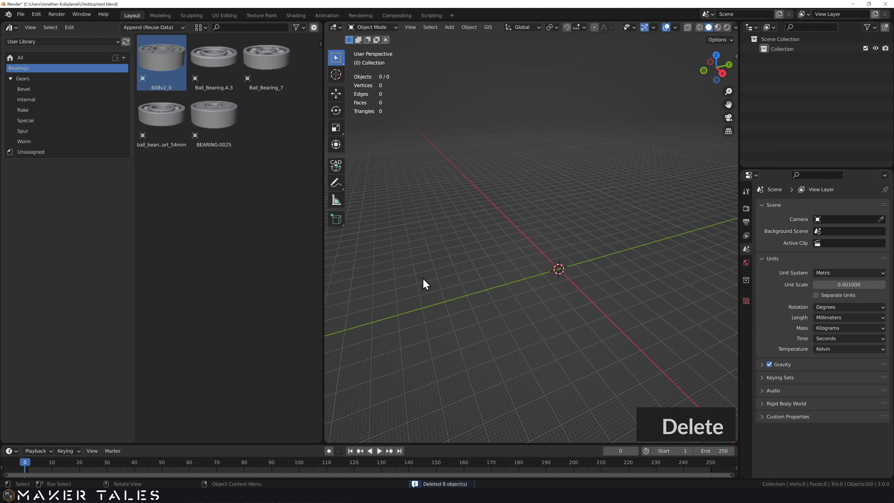
Set the asset import type to Link and place a 608v2_0 bearing in the empty scene.
middle_click_drag(519, 240, 437, 269)
left_click(161, 27)
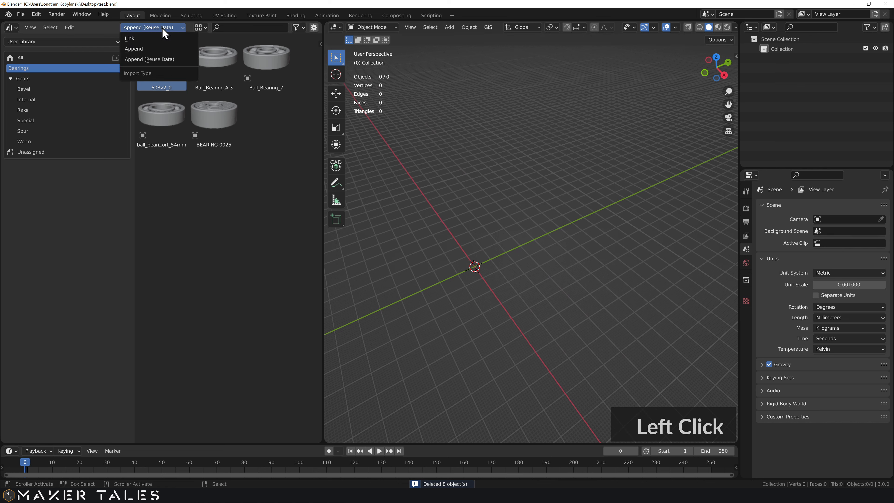
left_click(149, 38)
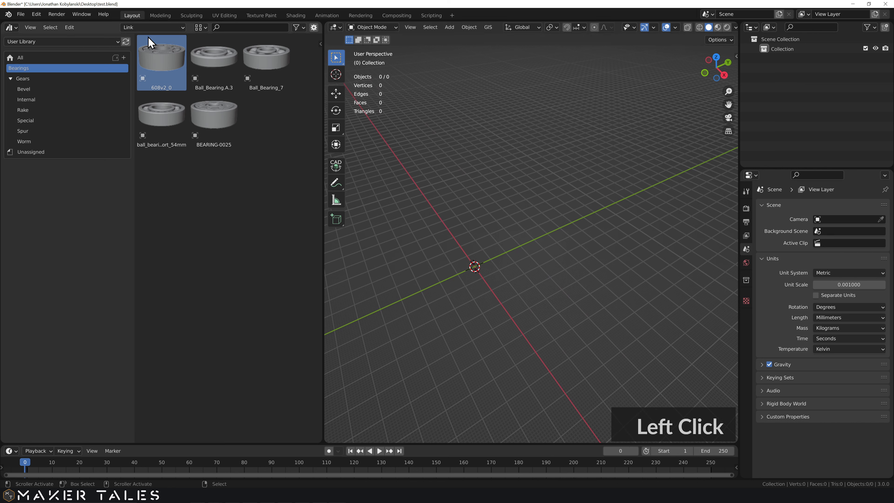
left_click(244, 207)
left_click_drag(175, 65, 425, 200)
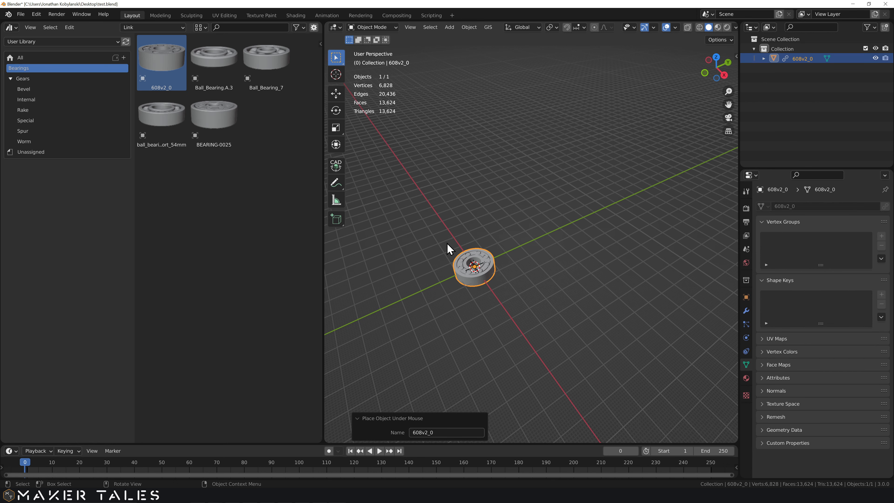
Place the Ball_Bearing.A.3, Ball_Bearing_7, BEARING-0025 and ball_bearing_w_support_54mm assets in the scene as linked objects.
left_click_drag(214, 56, 386, 147)
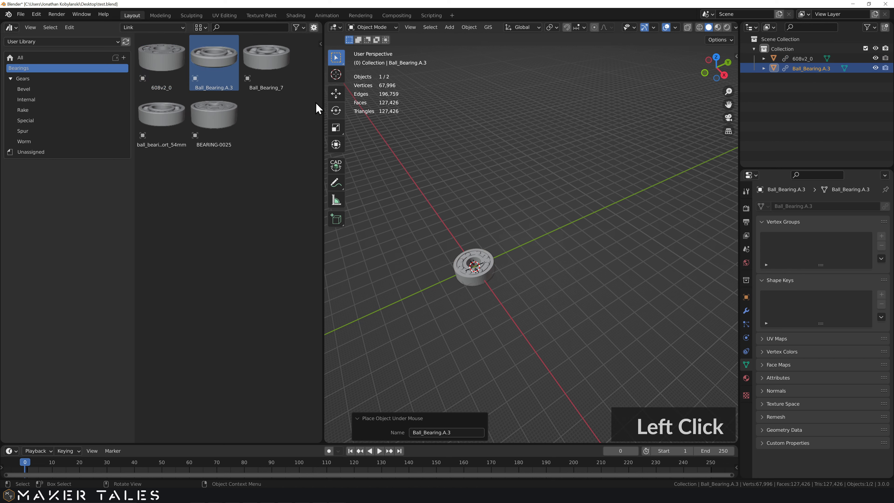
left_click_drag(266, 58, 496, 161)
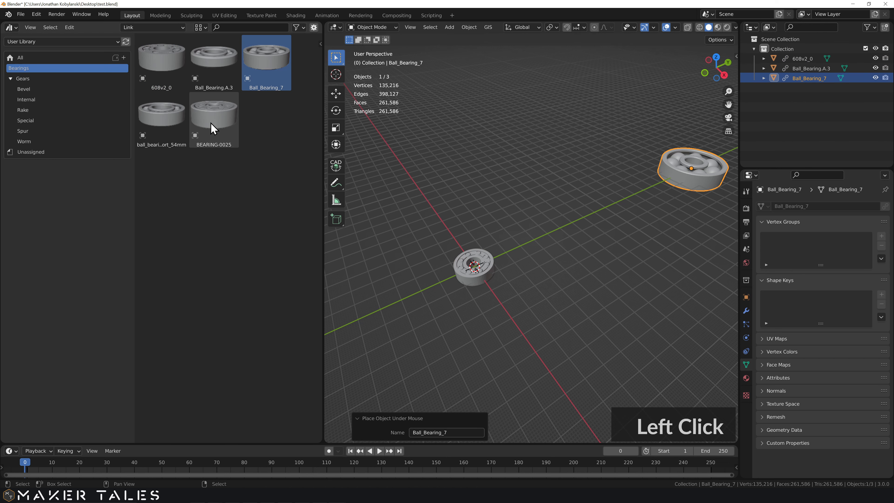
left_click_drag(214, 127, 605, 207)
left_click_drag(182, 125, 446, 193)
scroll(525, 209, "down", 2)
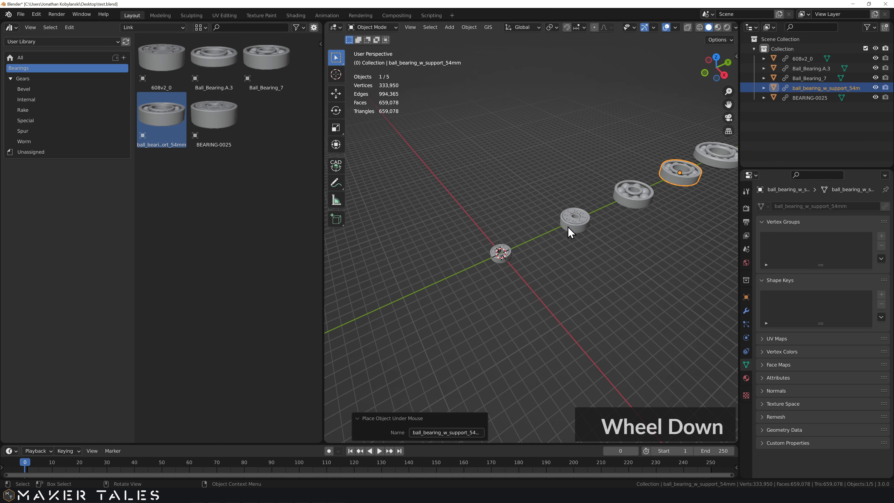
middle_click_drag(593, 219, 521, 254, "shift")
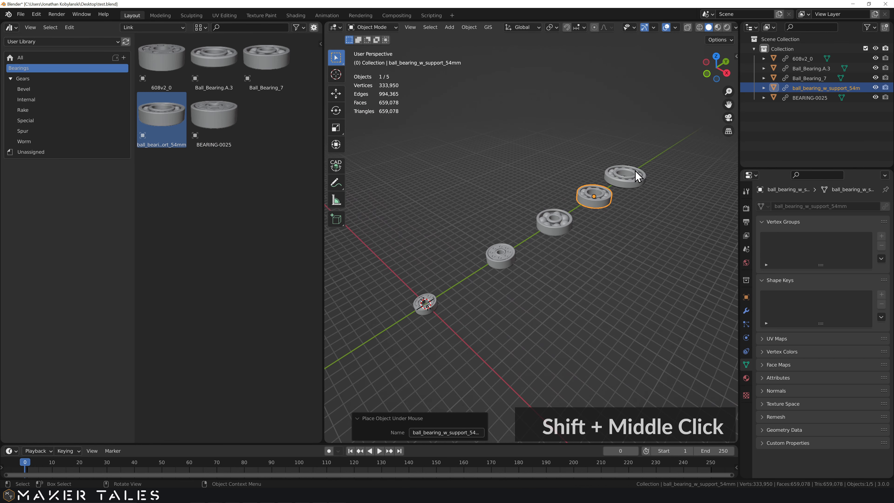
Clear the selection and save test.blend with the linked bearings.
left_click(440, 257)
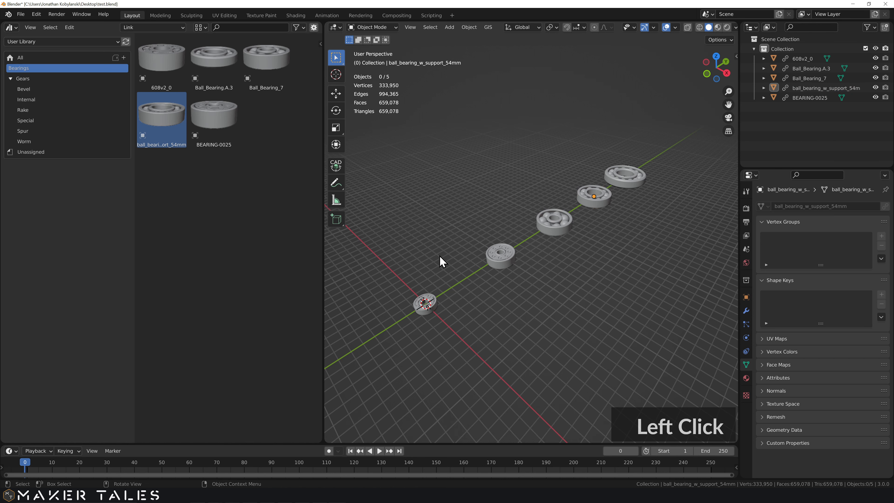
middle_click_drag(423, 262, 441, 276)
left_click(439, 256)
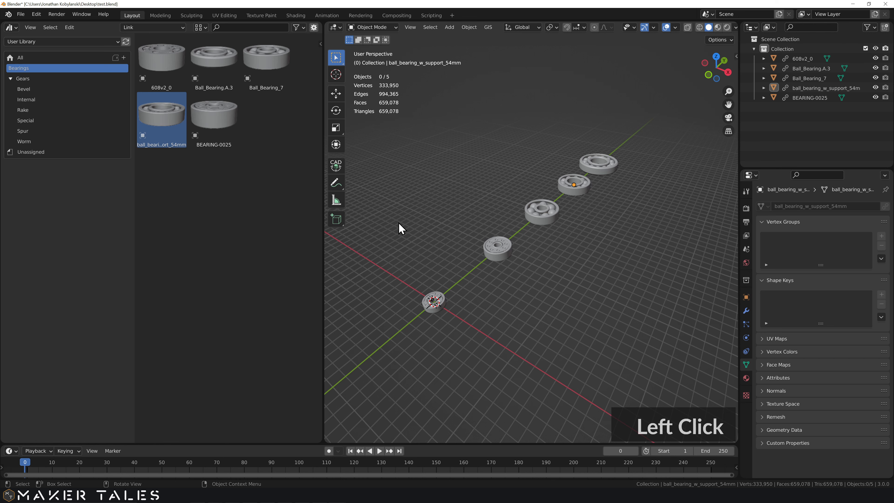
key("ctrl+s")
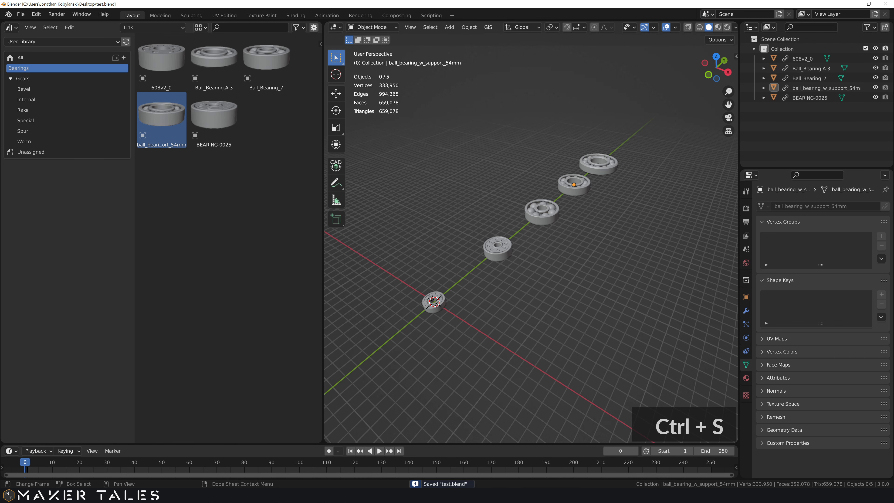
Switch to the Ball_Bearings.blend window and stretch the BEARING-0025 mesh into a tall cylinder by moving its upper vertices up along Z.
left_click(266, 474)
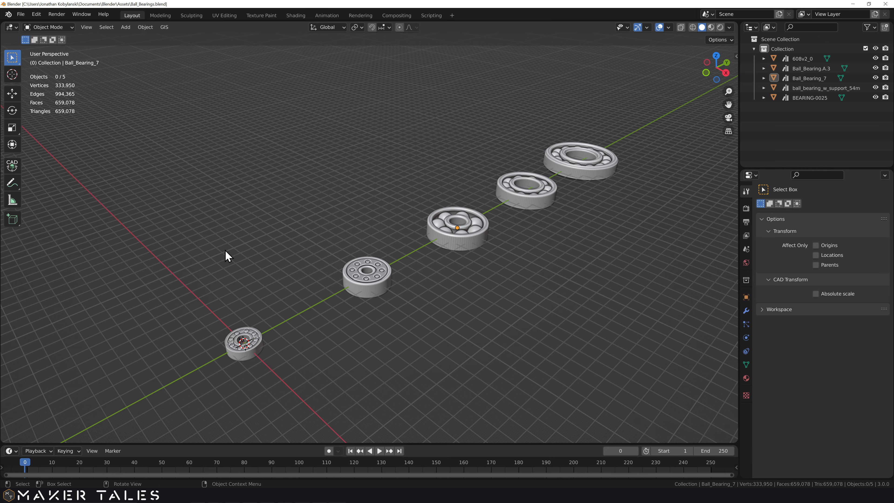
left_click(356, 289)
key("Tab")
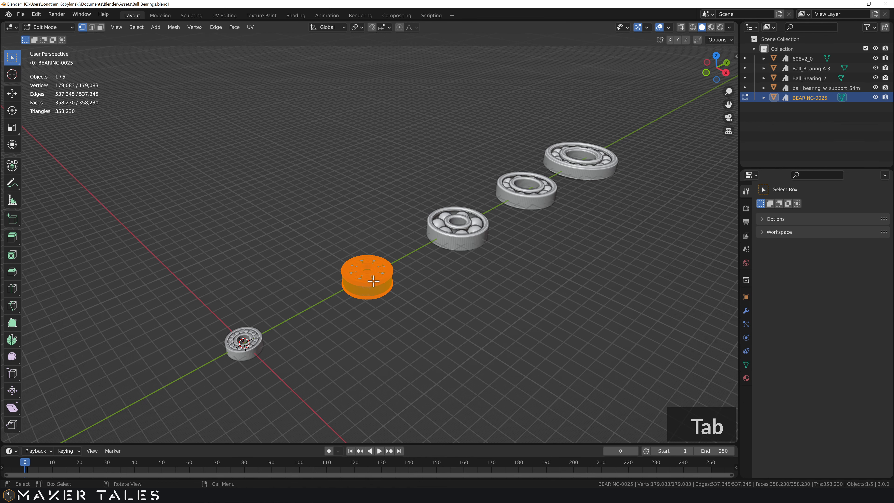
key("KP_1")
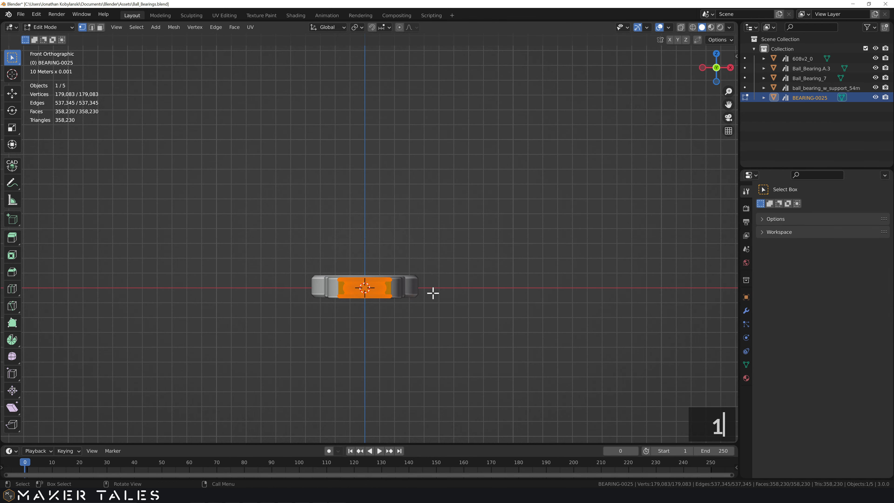
key("shift+z")
left_click_drag(294, 246, 418, 285)
key("g")
key("z")
left_click(425, 192)
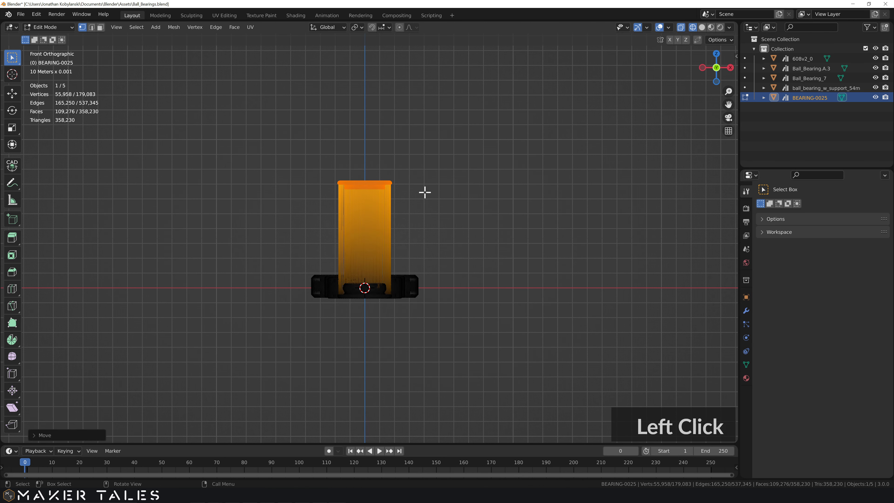
Return the stretched bearing to Object Mode with solid shading and save Ball_Bearings.blend.
key("Tab")
mouse_move(495, 224)
middle_mouse_down()
mouse_move(482, 220)
mouse_move(460, 246)
mouse_move(480, 231)
middle_mouse_up()
key("shift+z")
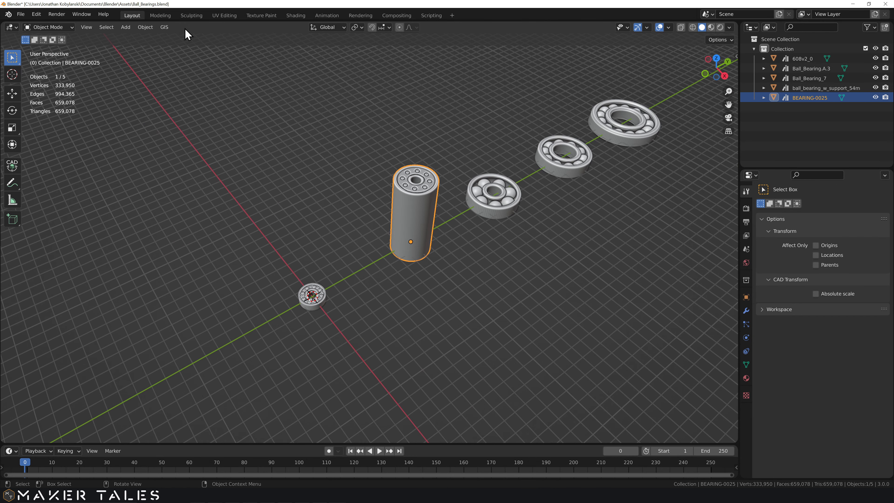
left_click(20, 15)
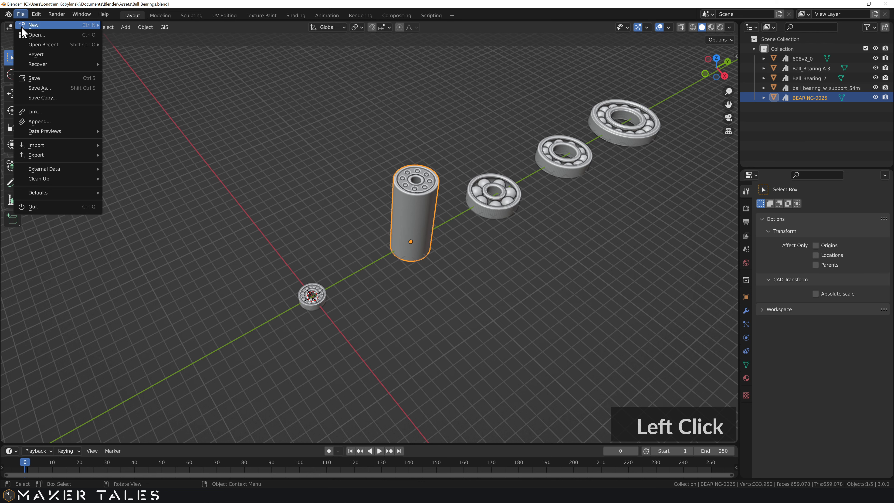
left_click(10, 77)
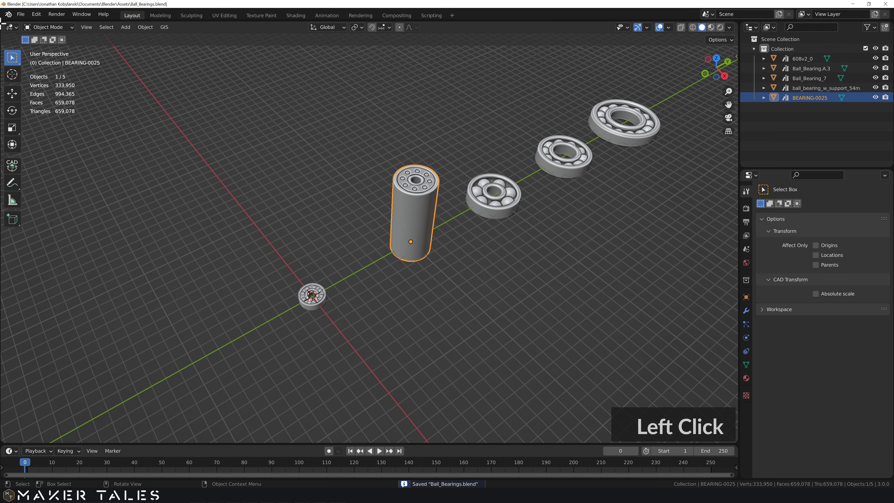
Split the 3D viewport and turn the new area into an Asset Browser showing the Bearings catalog.
left_click_drag(1, 23, 287, 50)
left_click(153, 141)
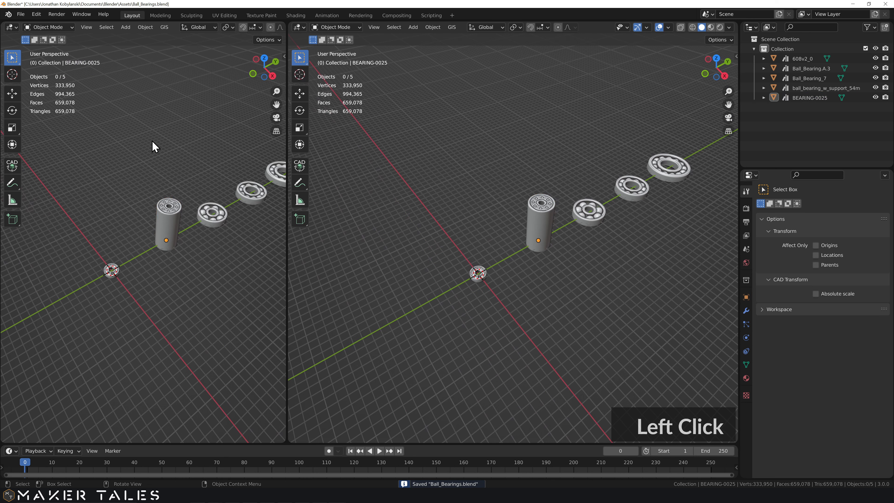
key("shift+F1")
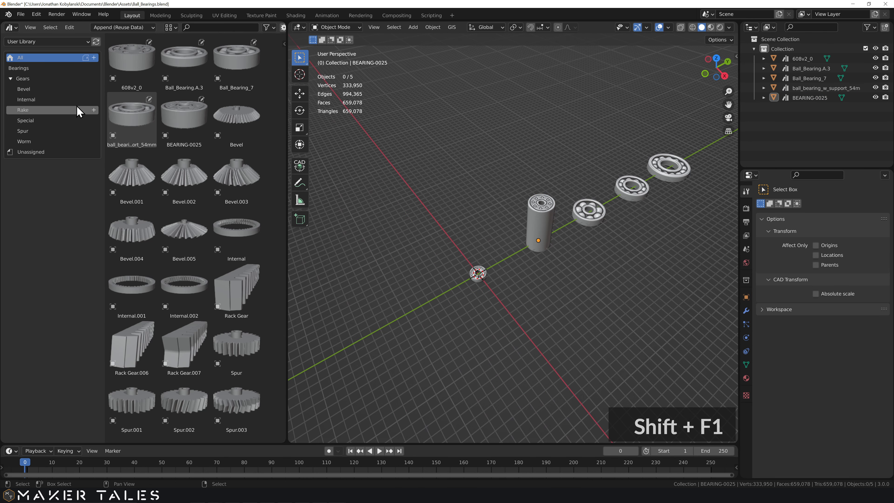
left_click(10, 78)
double_click(25, 68)
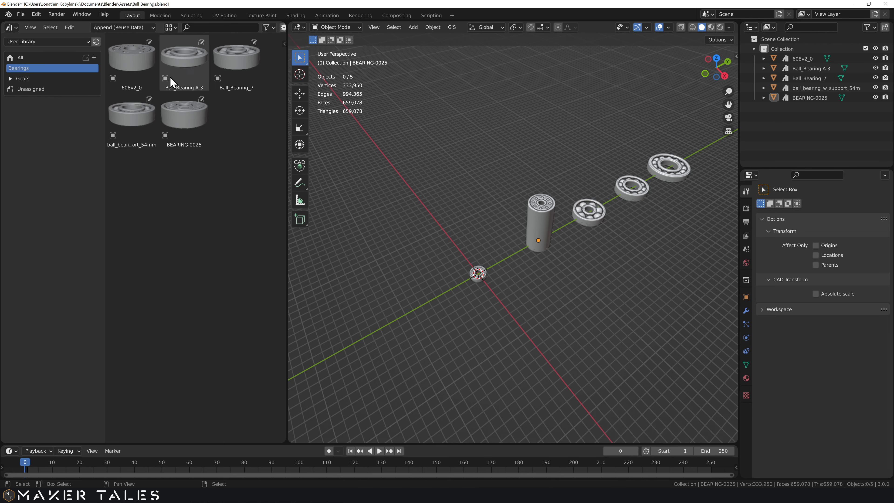
Refresh the asset library in Ball_Bearings.blend and select the stretched BEARING-0025 in the viewport.
right_click(190, 228)
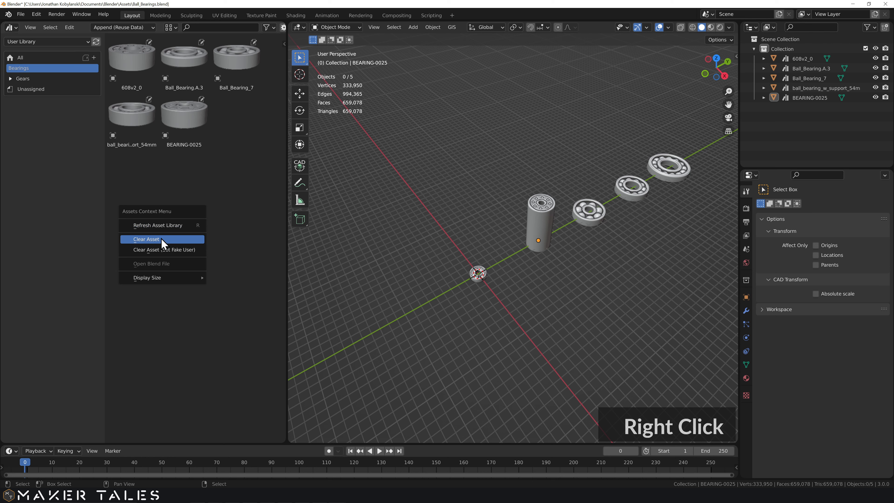
left_click(166, 226)
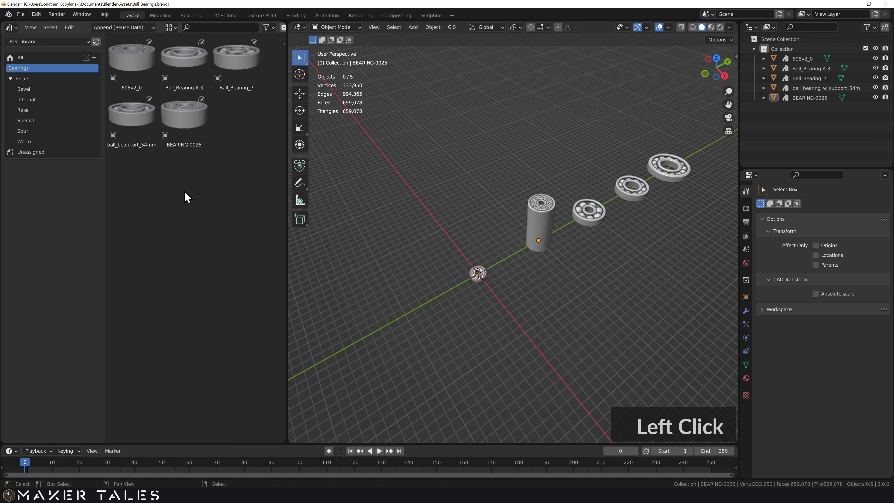
left_click(542, 208)
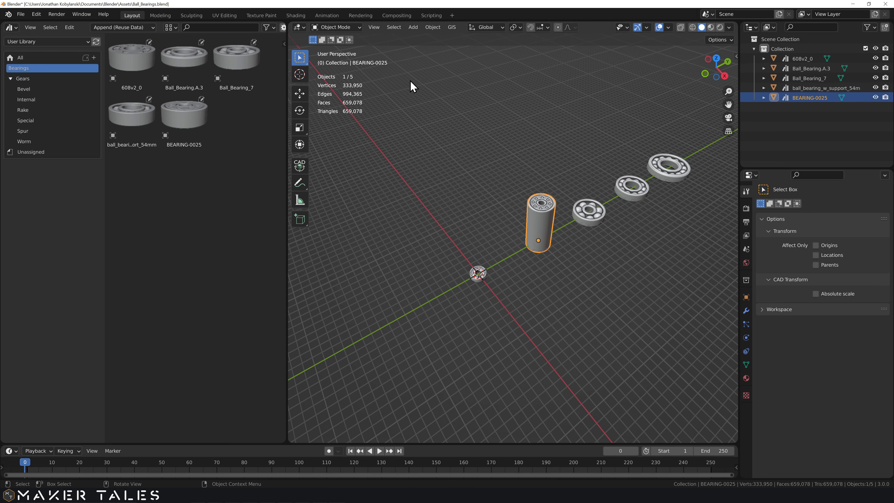
Switch to the test.blend window and refresh its asset library.
left_click(333, 479)
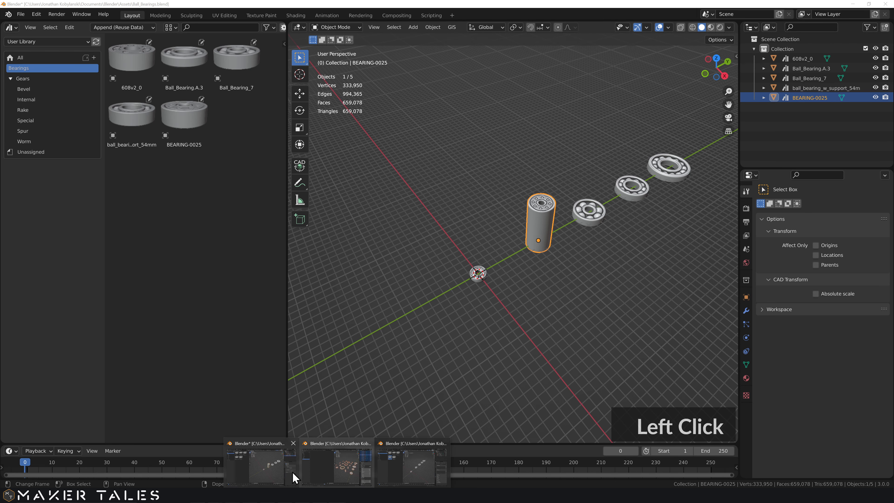
left_click(416, 474)
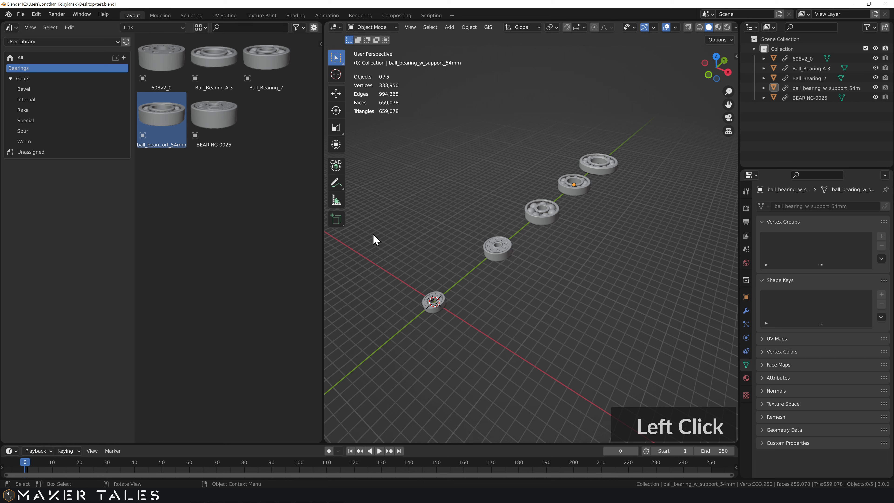
right_click(222, 235)
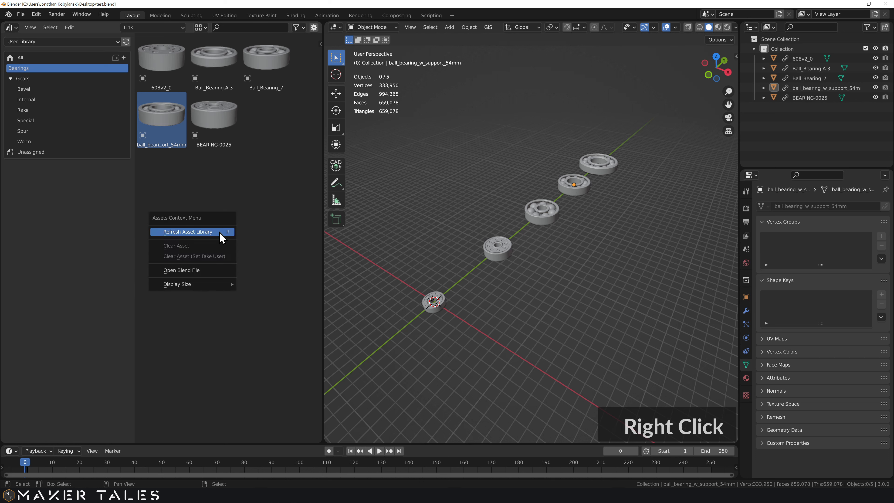
left_click(184, 235)
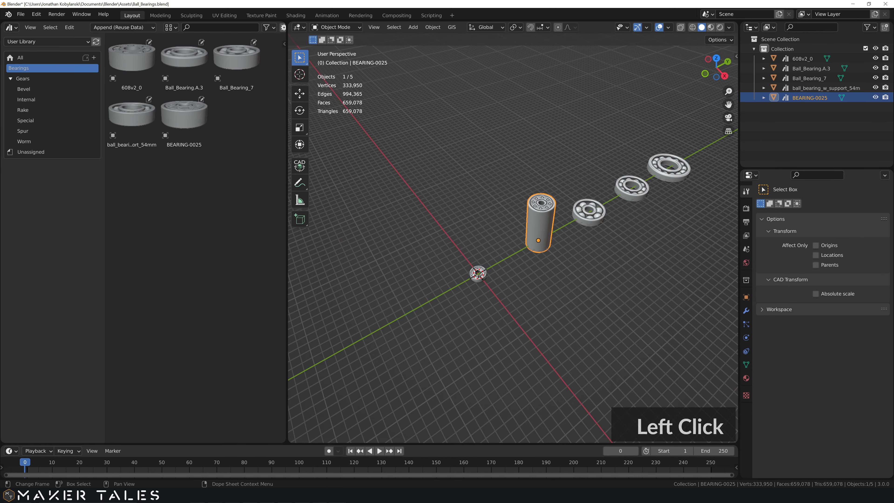
Launch a new Blender instance, open the recent file test.blend, and inspect the linked BEARING-0025.
key("super")
left_click(70, 420)
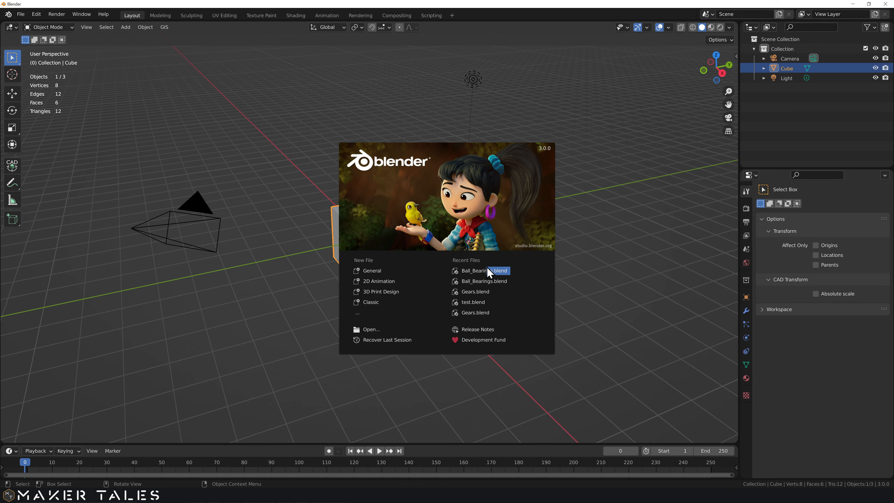
left_click(475, 302)
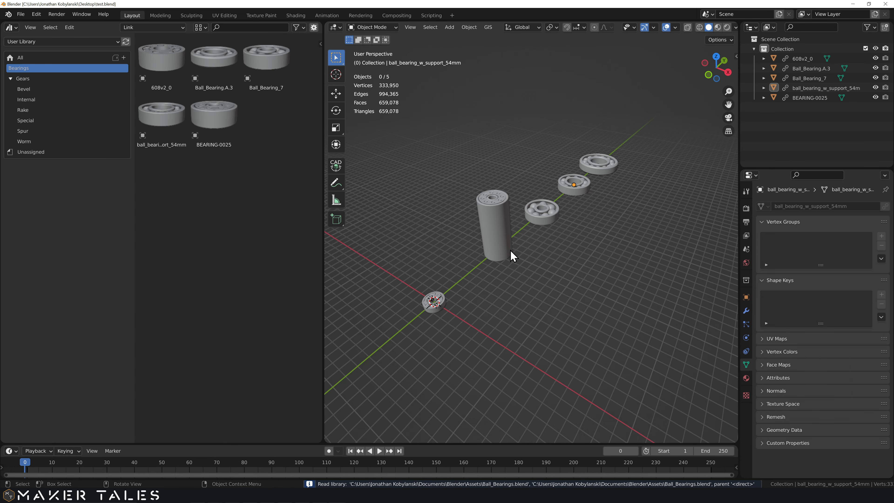
middle_click_drag(511, 250, 505, 273)
scroll(515, 250, "up", 3)
scroll(515, 250, "down", 2)
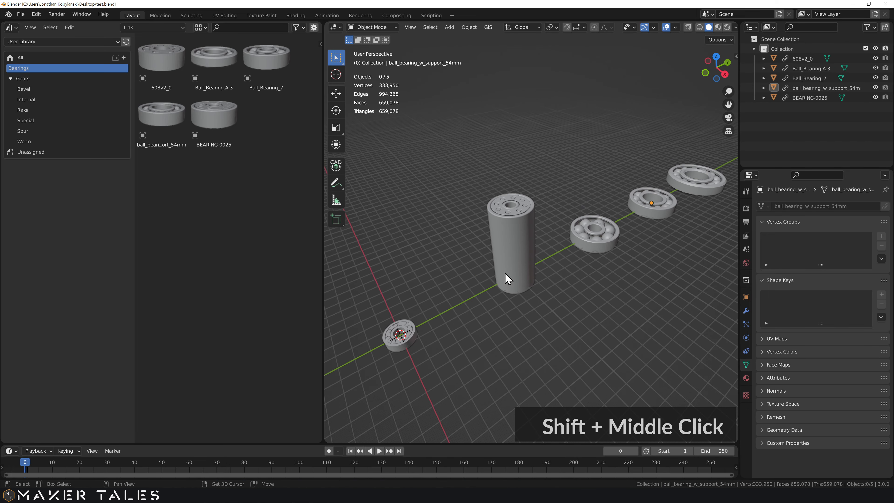
scroll(514, 263, "down", 2)
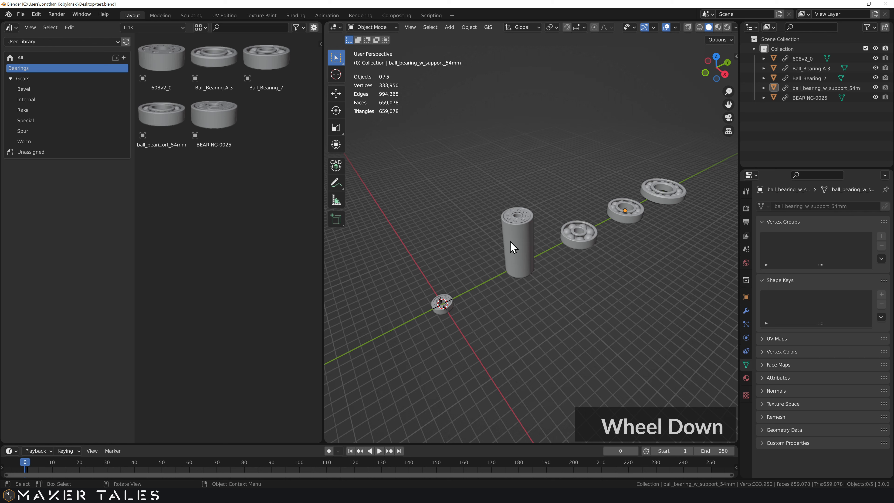
Try to move the linked BEARING-0025 object in test.blend.
left_click(521, 253)
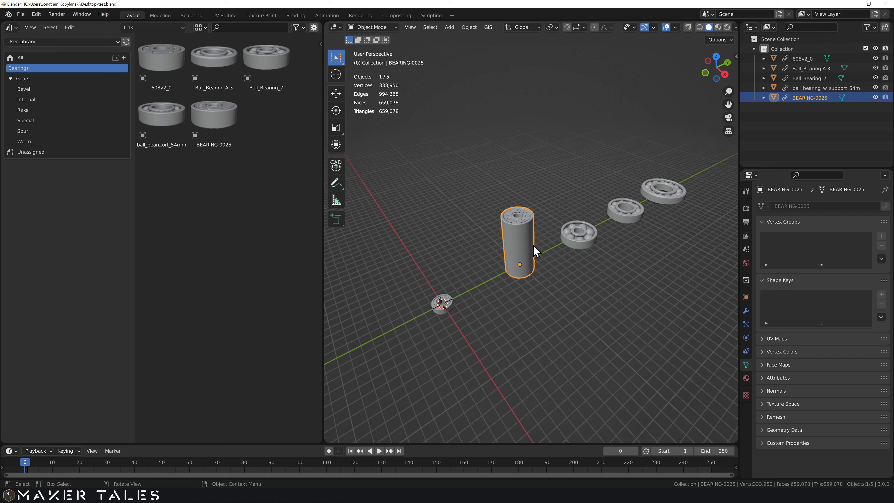
key("g")
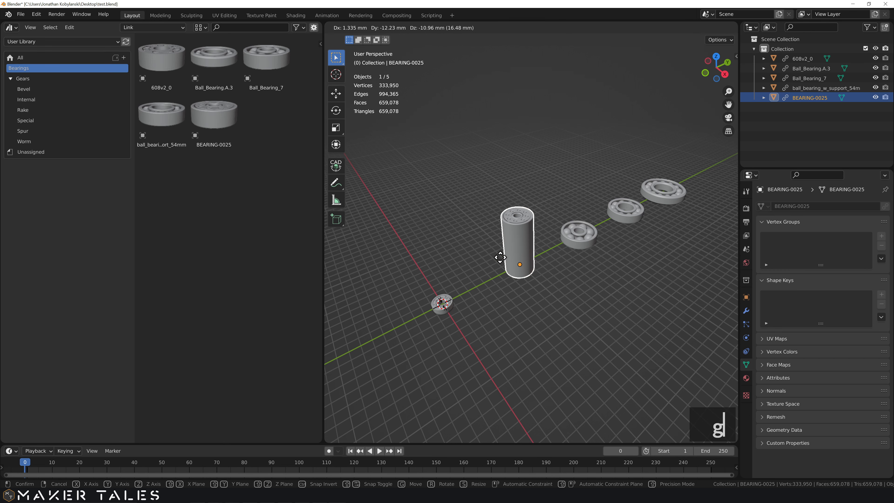
right_click(520, 325)
left_click(520, 326)
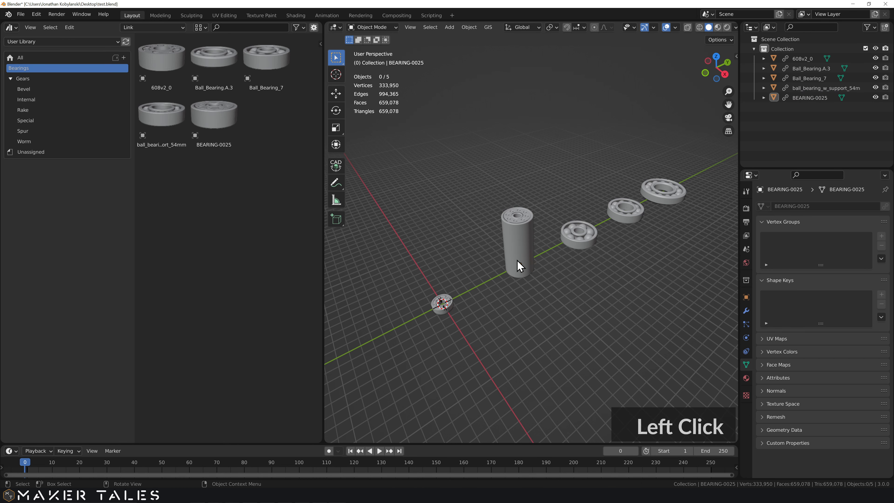
Make a linked duplicate of BEARING-0025 and place it on the ground plane, about 153 mm along X and 13 mm along Y.
left_click(516, 260)
middle_click_drag(545, 306, 508, 260, "shift")
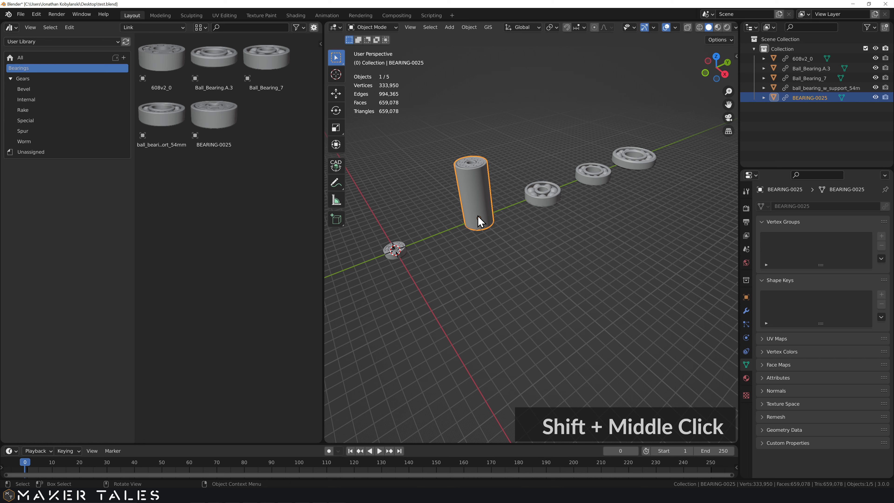
key("alt+d")
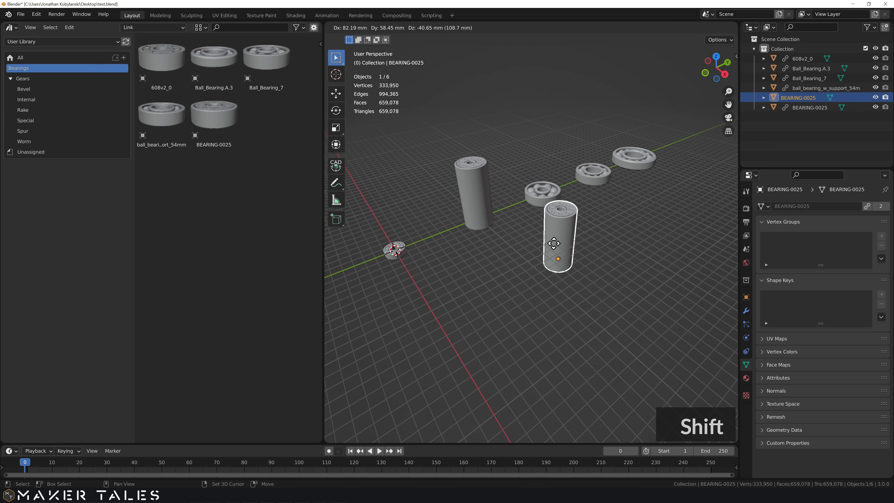
key("shift+z")
left_click(570, 270)
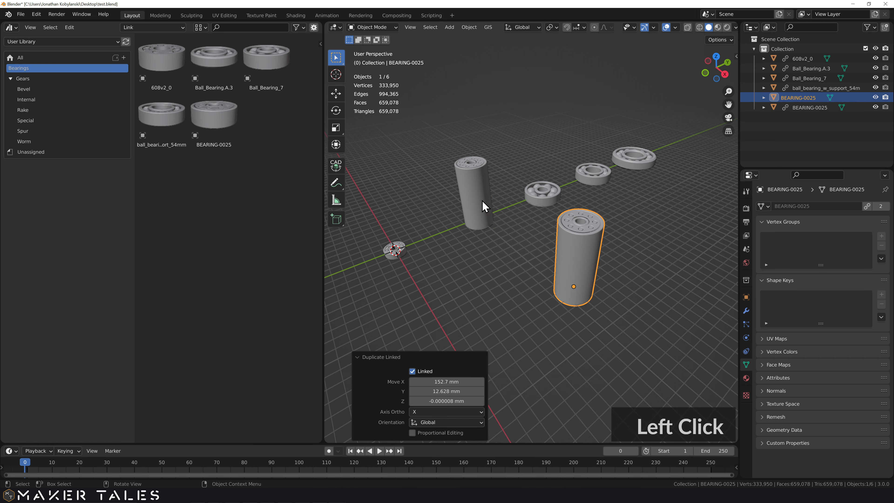
Clear the selection and save test.blend with the duplicated bearing.
middle_click_drag(513, 248, 560, 264)
left_click(593, 245)
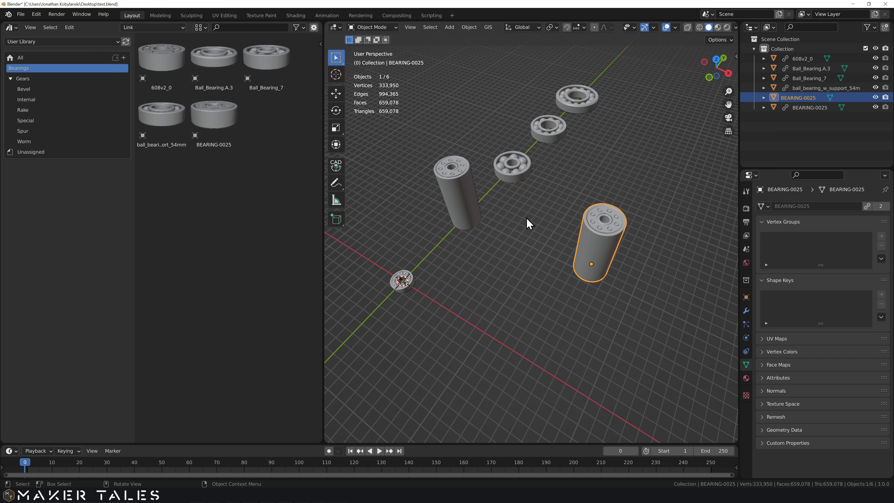
left_click(495, 245)
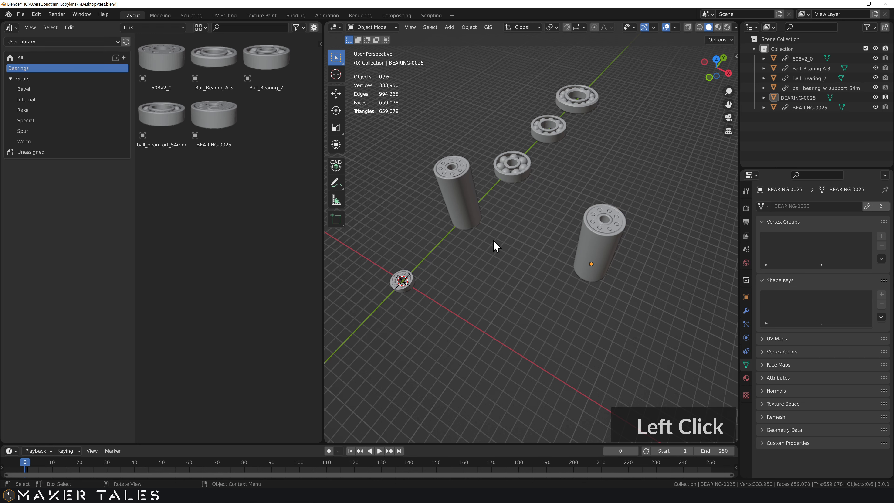
middle_click_drag(473, 253, 490, 236)
left_click(446, 251)
key("ctrl+s")
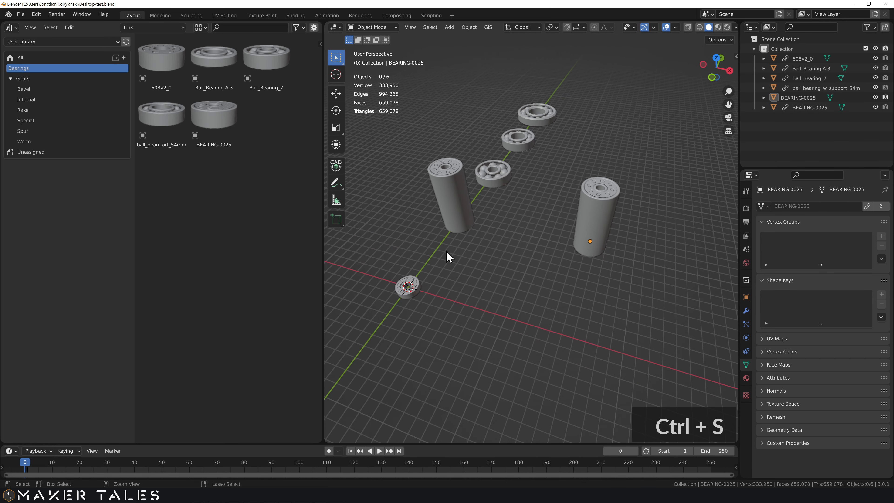
Switch to the Ball_Bearings.blend window and tilt the upper end of the BEARING-0025 mesh by rotating its selected vertices in Edit Mode.
left_click(215, 500)
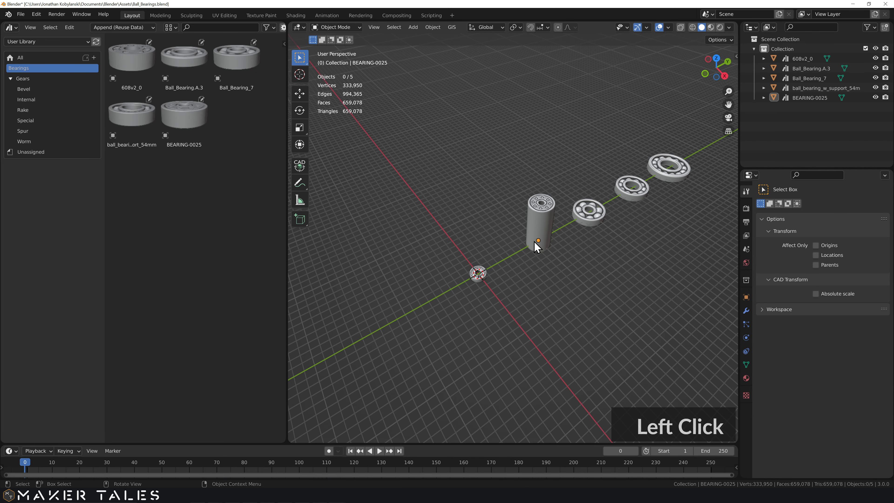
left_click(551, 219)
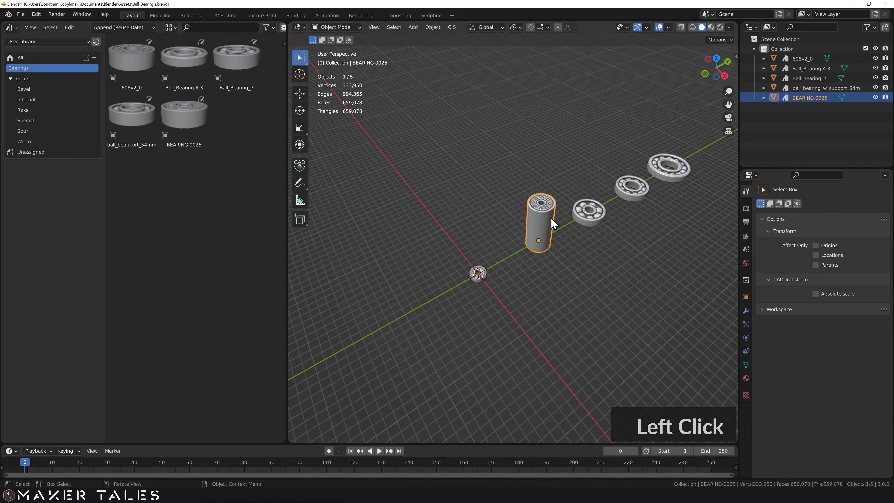
key("Tab")
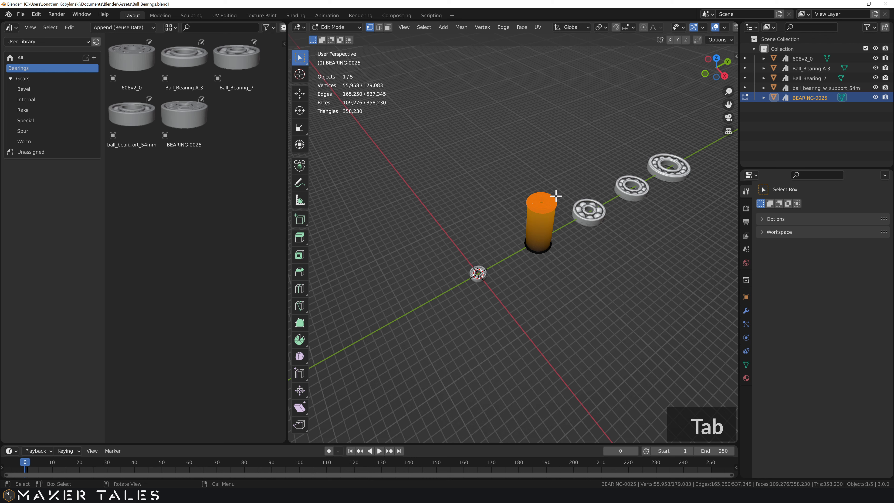
key("r")
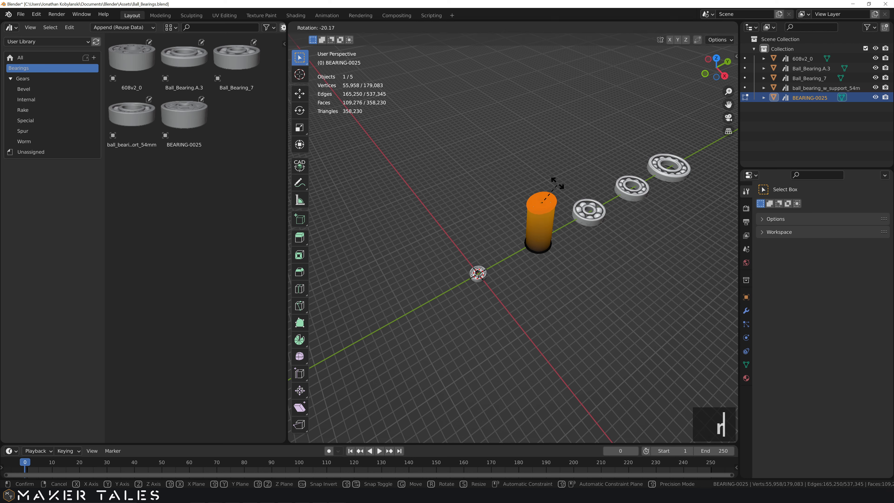
left_click(540, 179)
double_click(509, 190)
key("Tab")
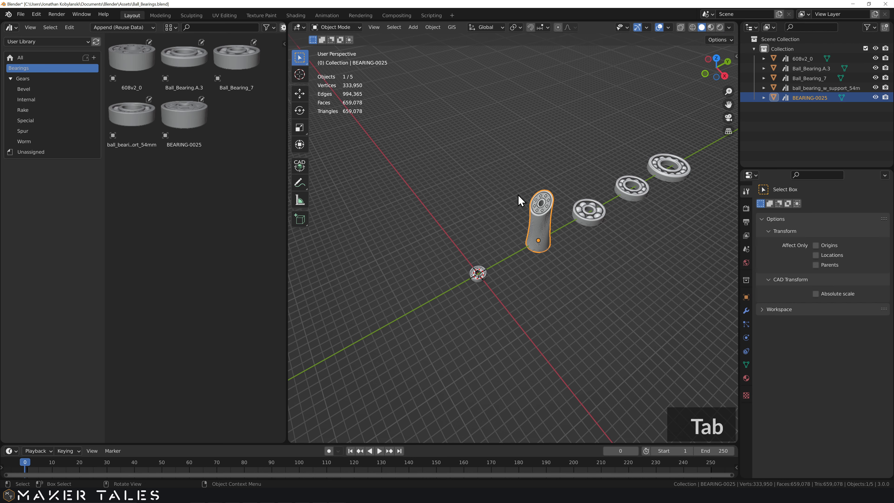
Save the edited Ball_Bearings.blend source file and return to the test.blend window.
middle_click_drag(520, 239, 481, 240)
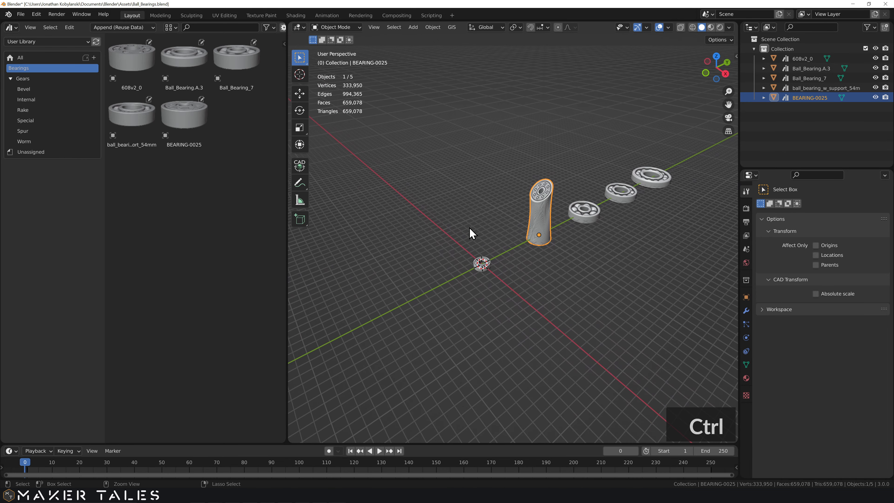
key("ctrl+s")
left_click(853, 4)
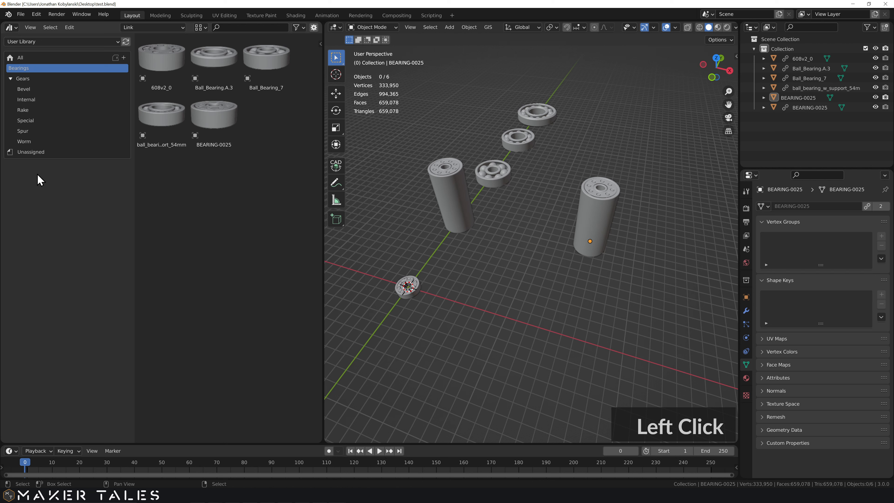
Reopen test.blend from the recent files to reload its linked bearings, and inspect both BEARING-0025 instances.
left_click(22, 15)
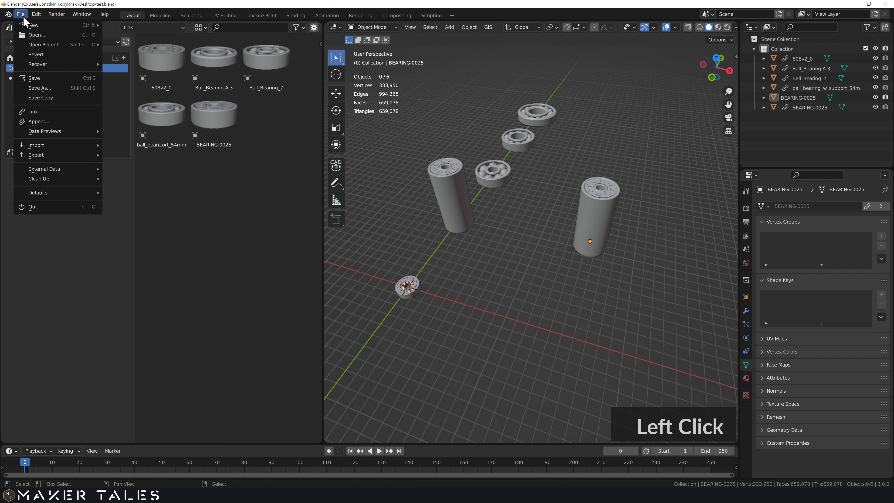
mouse_move(49, 44)
left_click(137, 46)
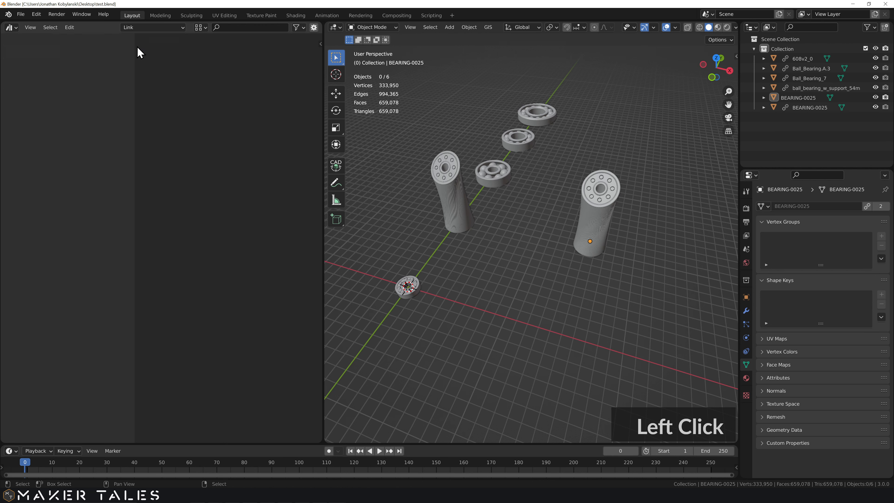
middle_click_drag(528, 266, 514, 253)
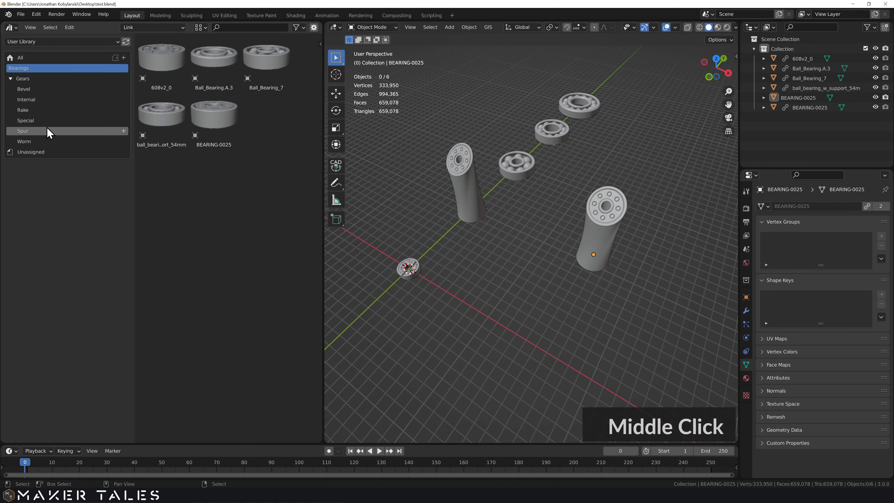
Set the Gears catalog's import type to Append and place two copies of the Bevel gear on the ground in front of the bearings.
left_click(36, 78)
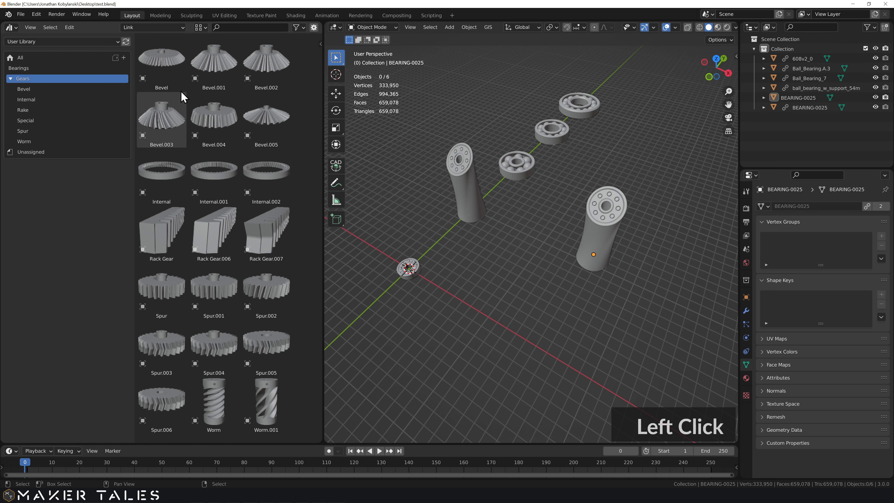
left_click(168, 27)
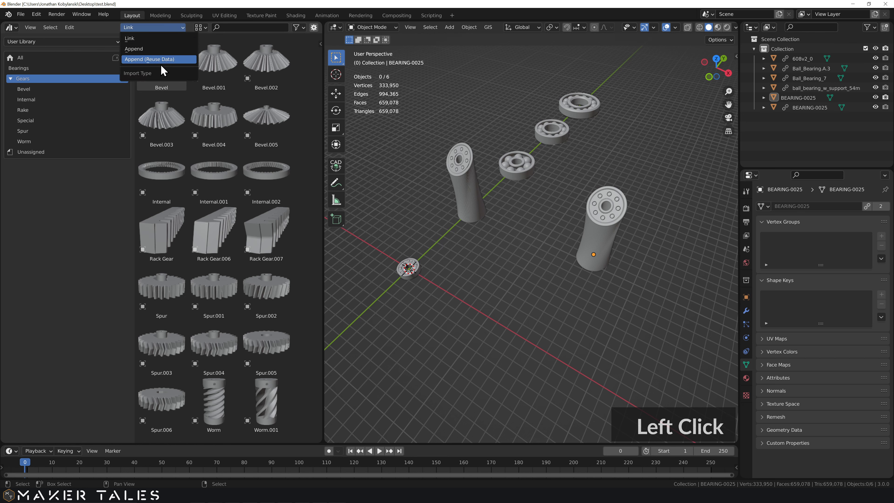
left_click(148, 49)
left_click_drag(161, 64, 518, 309)
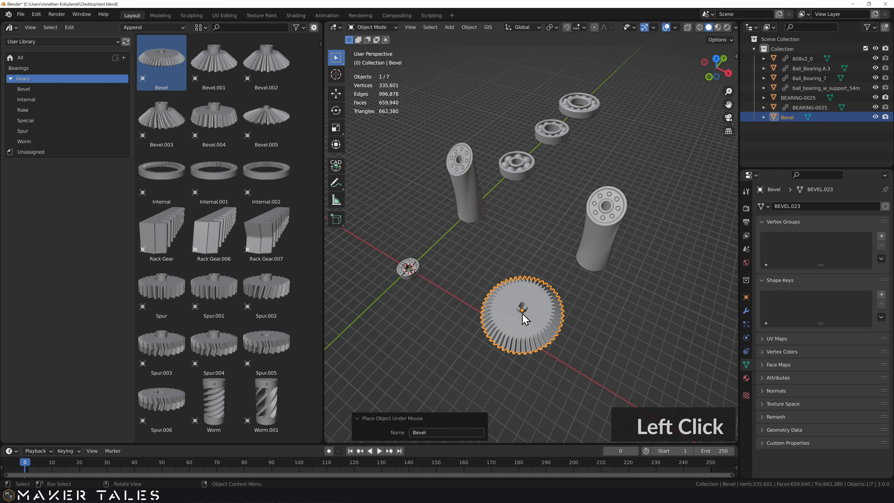
middle_click_drag(479, 342, 527, 234, "shift")
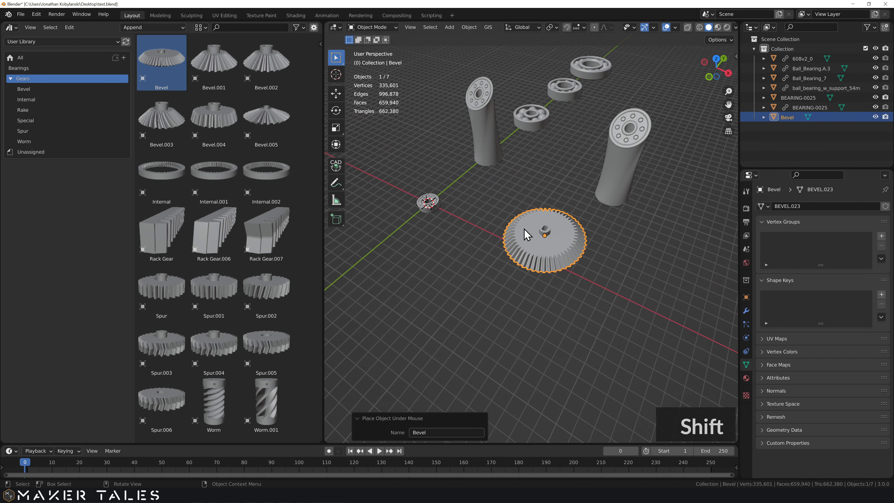
left_click_drag(163, 63, 440, 319)
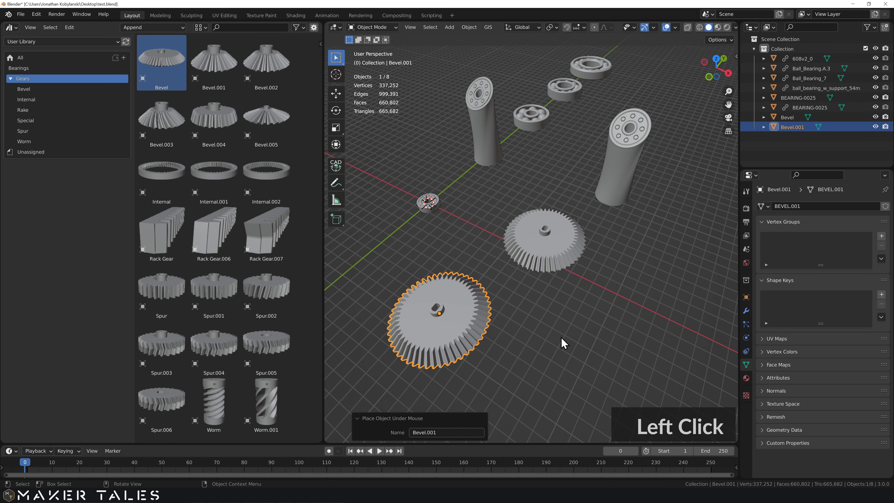
Check in Edit Mode that each of the two appended Bevel gears has its own editable mesh.
left_click(550, 258)
key("Tab")
key("Tab")
left_click(471, 314)
key("Tab")
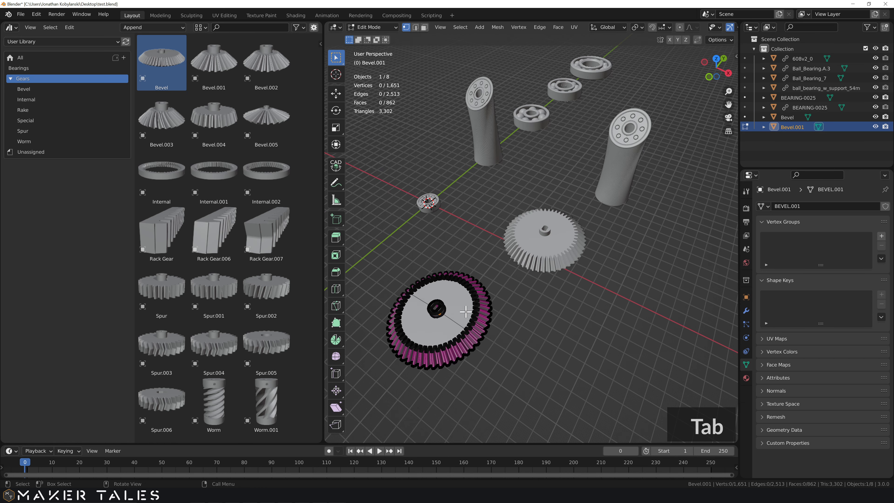
key("Tab")
middle_click_drag(527, 332, 523, 296)
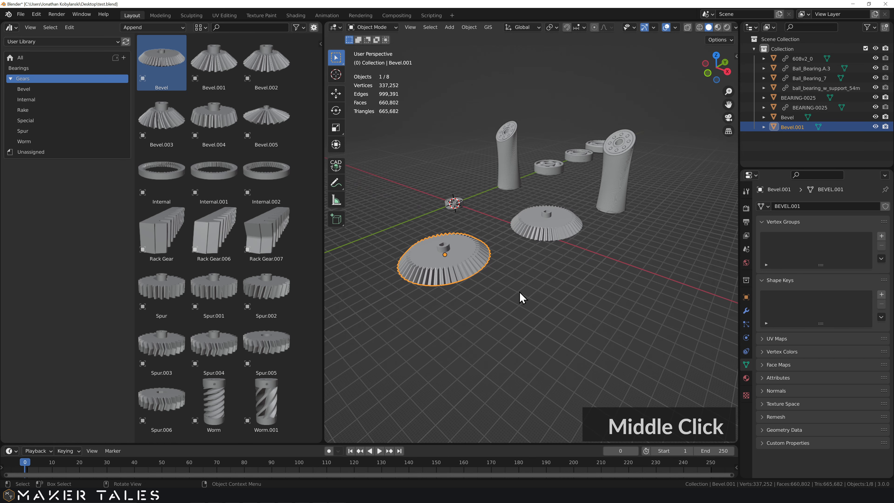
Switch the import type to Append (Reuse Data) and place a third Bevel gear on the ground beside the other two.
left_click(137, 27)
left_click(149, 60)
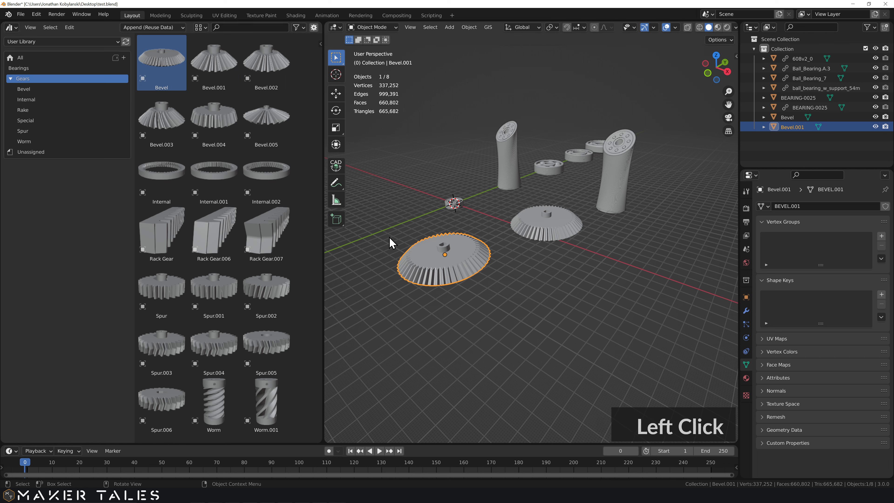
left_click_drag(163, 66, 580, 312)
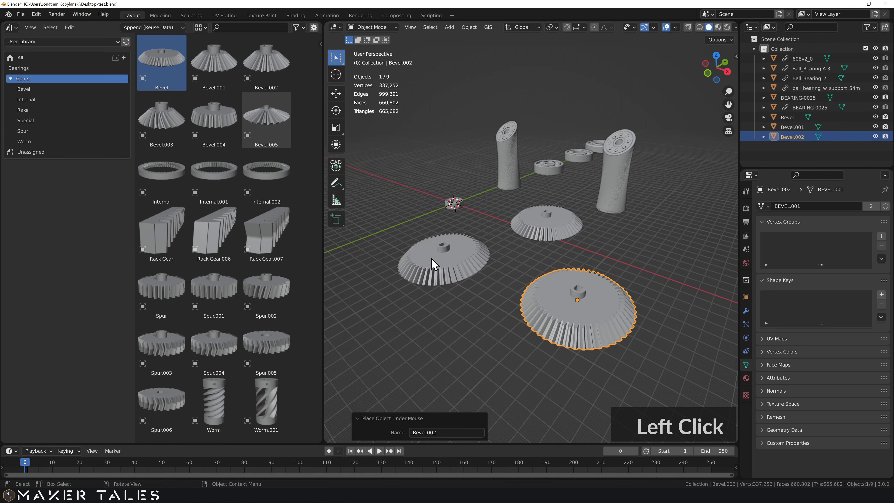
Compare the second and third Bevel gears by selecting each and checking the third one's mesh in Edit Mode.
left_click(452, 272)
left_click(611, 328)
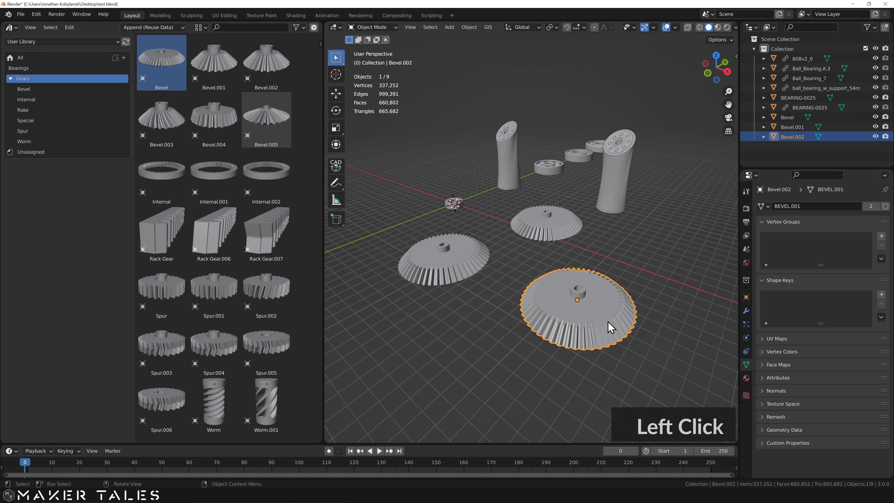
key("Tab")
key("Tab")
Try moving one rim vertex of the second Bevel gear in Edit Mode to test mesh sharing with the third, and undo the move.
left_click(473, 272)
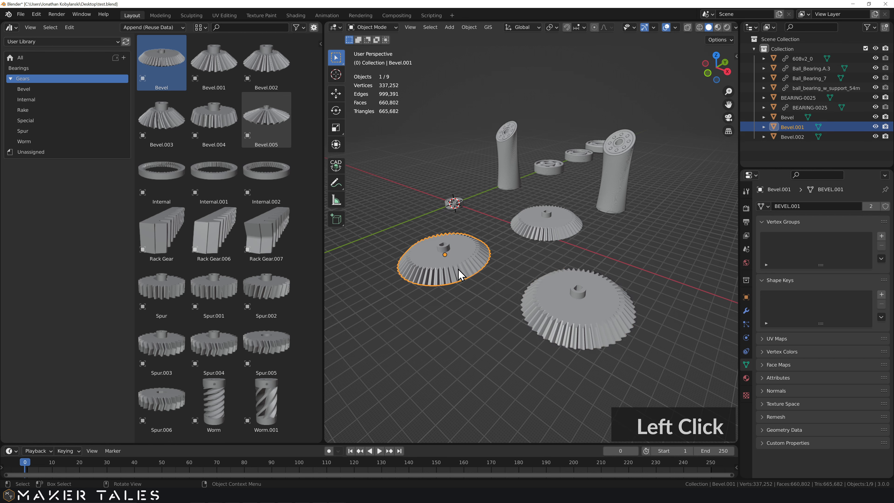
key("Tab")
left_click(460, 263)
key("g")
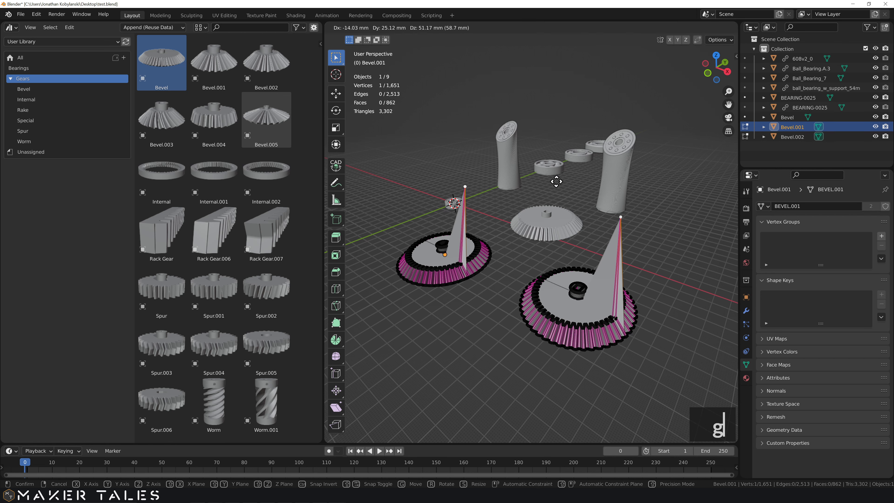
left_click(590, 248)
key("ctrl+z")
key("Tab")
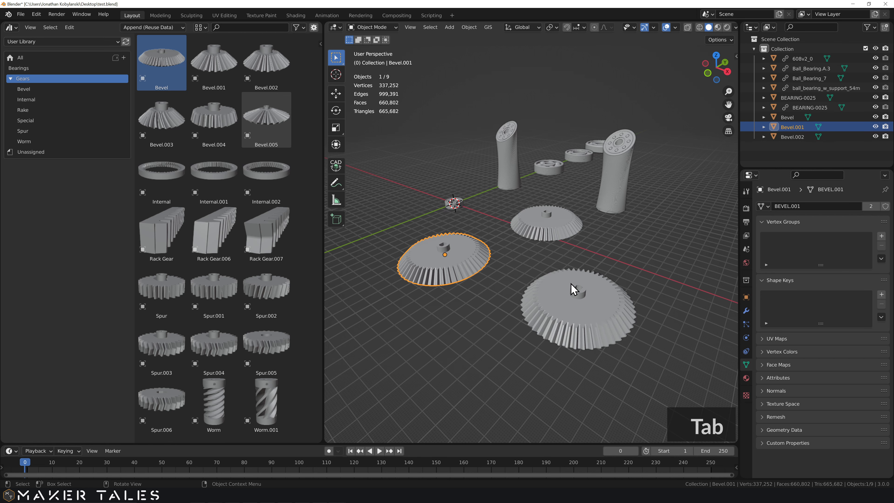